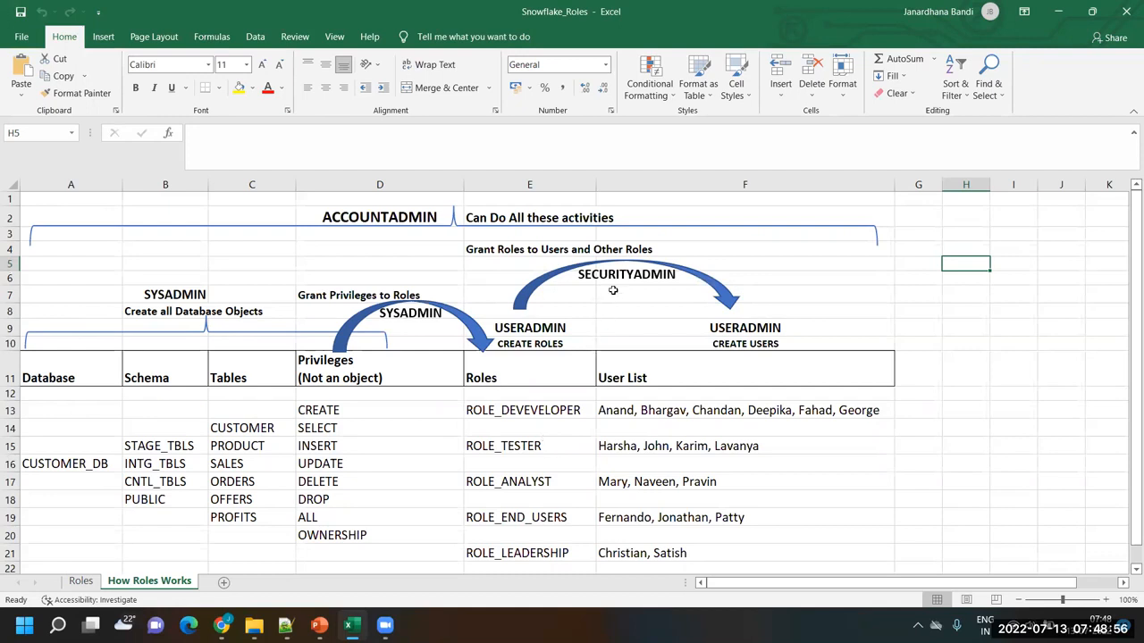
Examine on the How Roles Works sheet which admin roles create roles and users, grant roles, and grant privileges on tables
left_click(525, 329)
left_click_drag(526, 329, 509, 554)
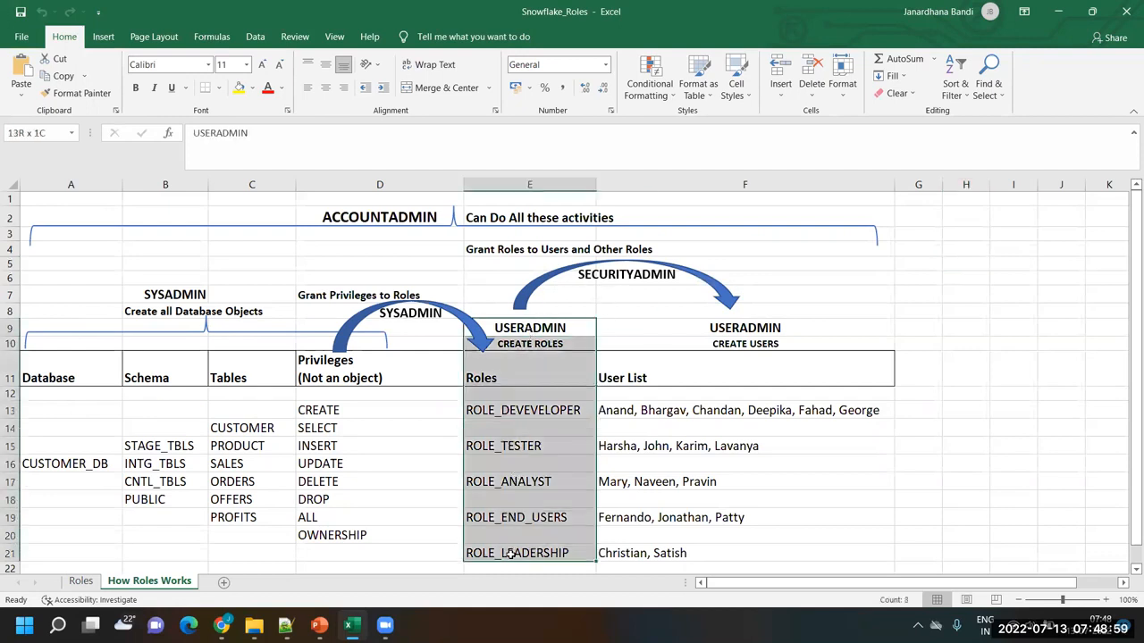
left_click_drag(724, 327, 680, 547)
left_click(678, 385)
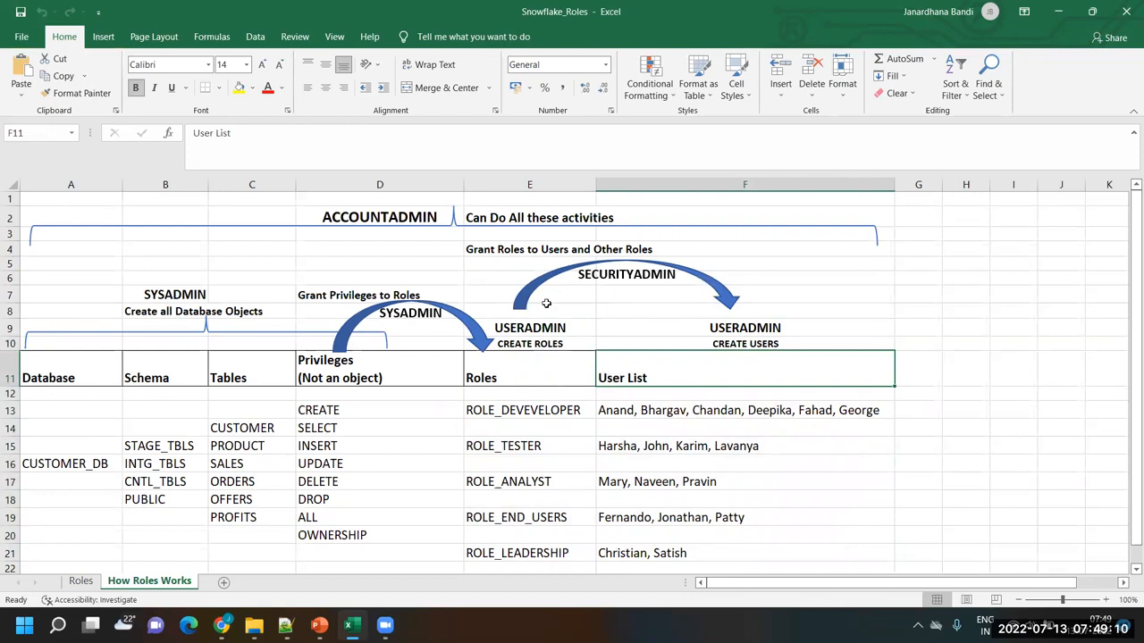
left_click(578, 297)
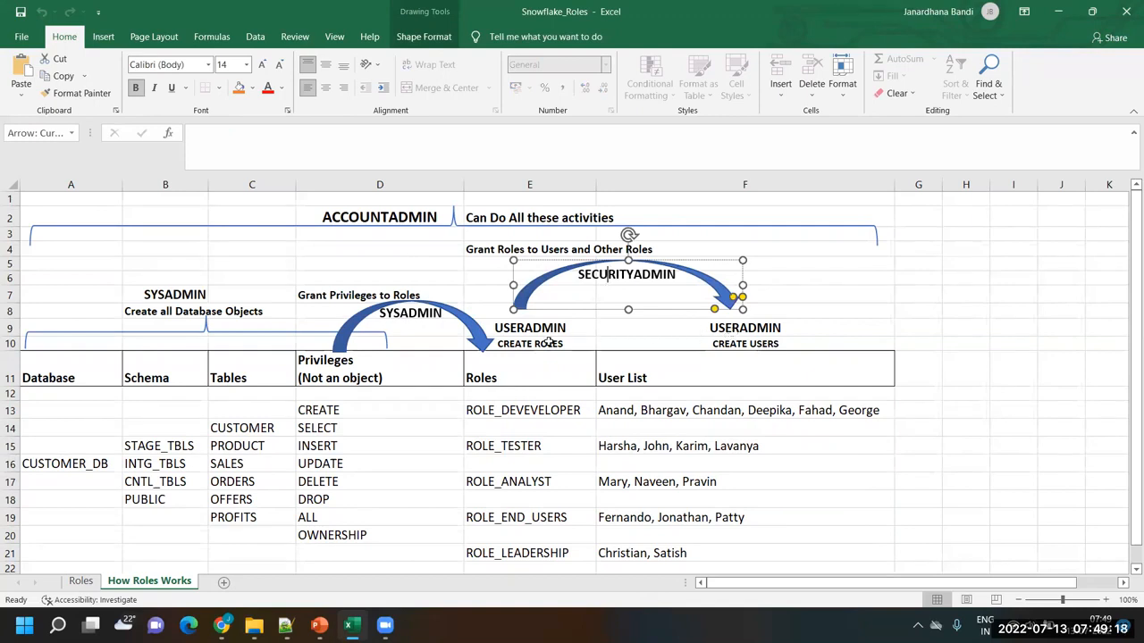
left_click(542, 254)
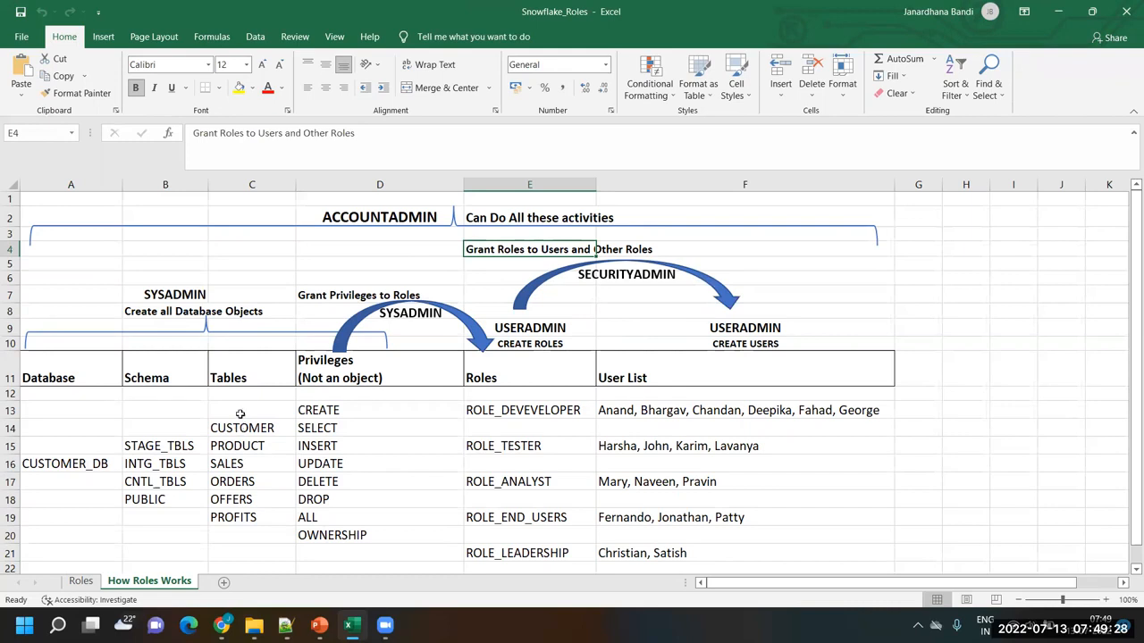
left_click_drag(239, 409, 232, 533)
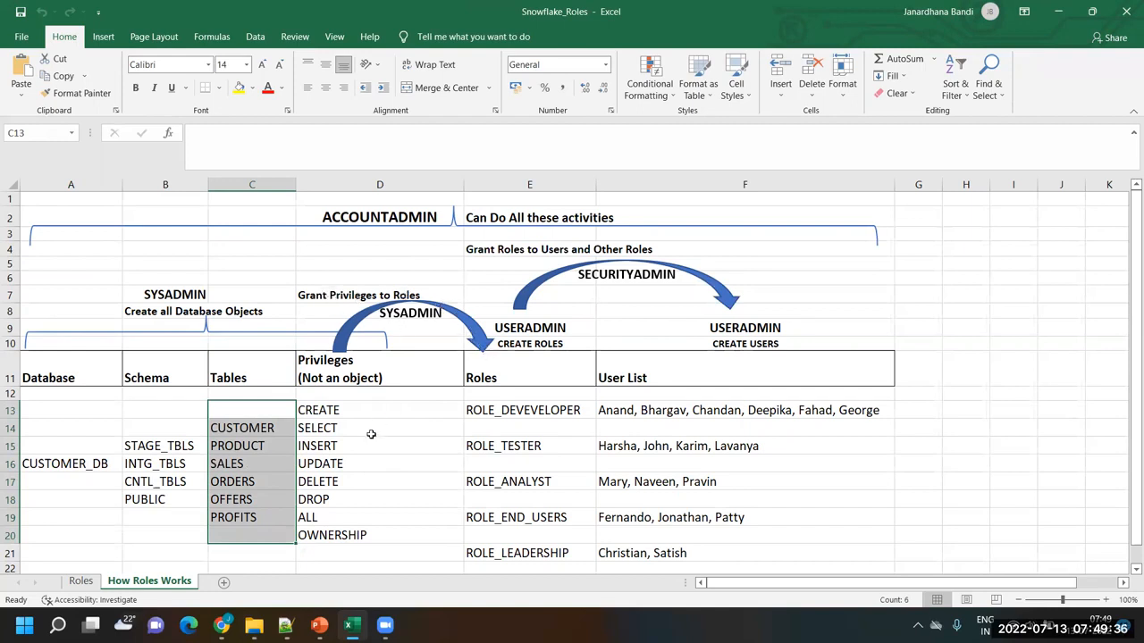
left_click_drag(370, 410, 365, 528)
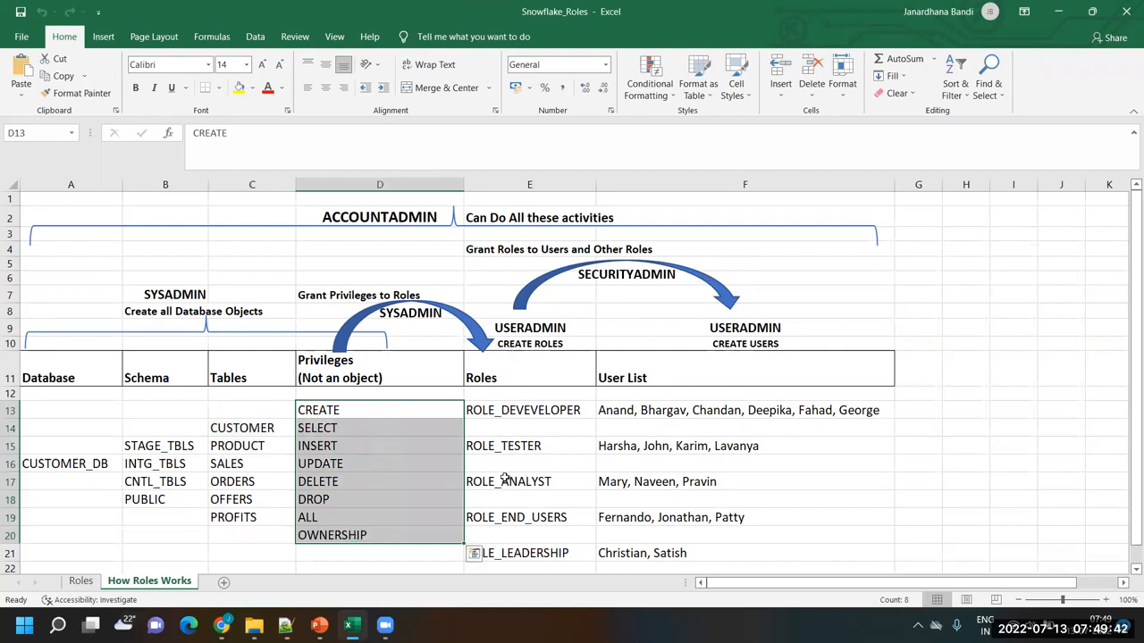
left_click(929, 459)
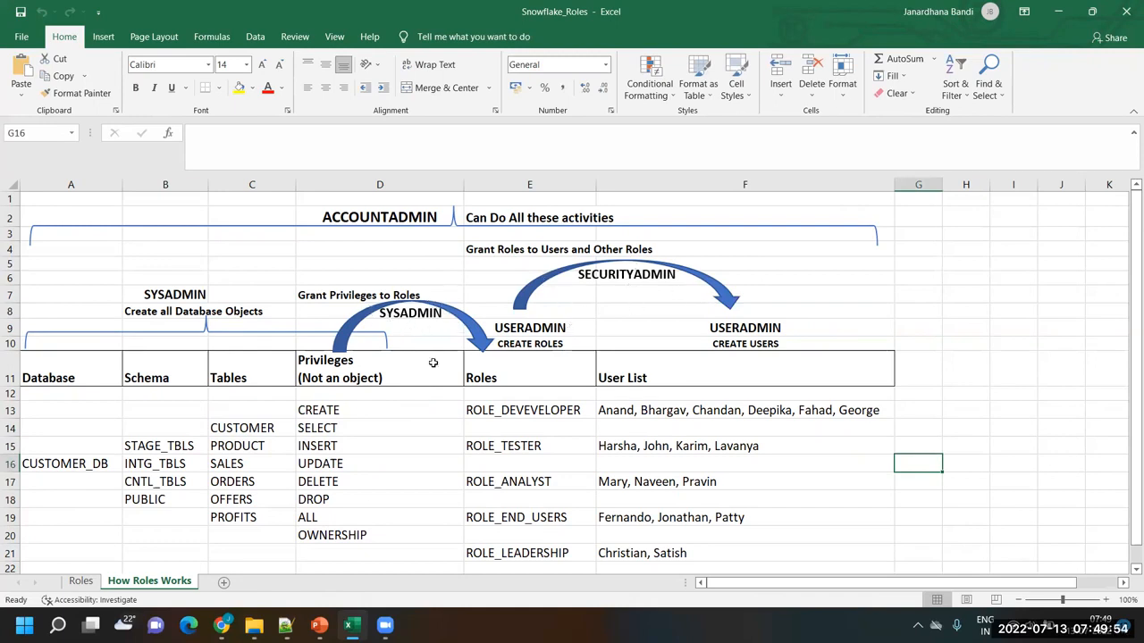
Open the Roles sheet and examine the sales and HR roles and the users assigned to them
left_click(82, 582)
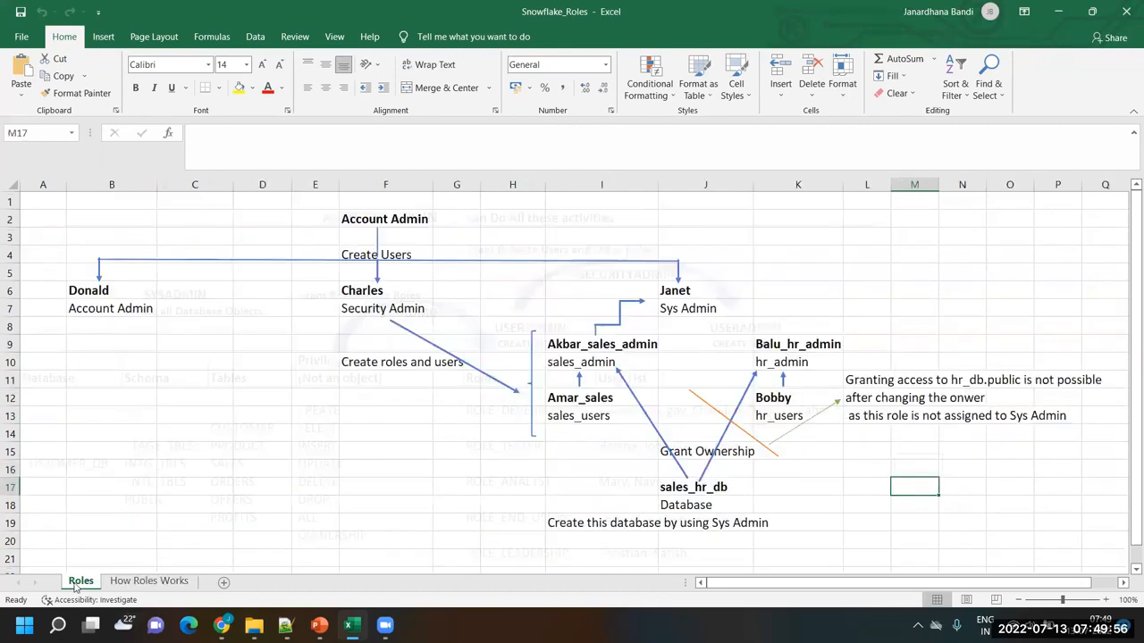
left_click(771, 250)
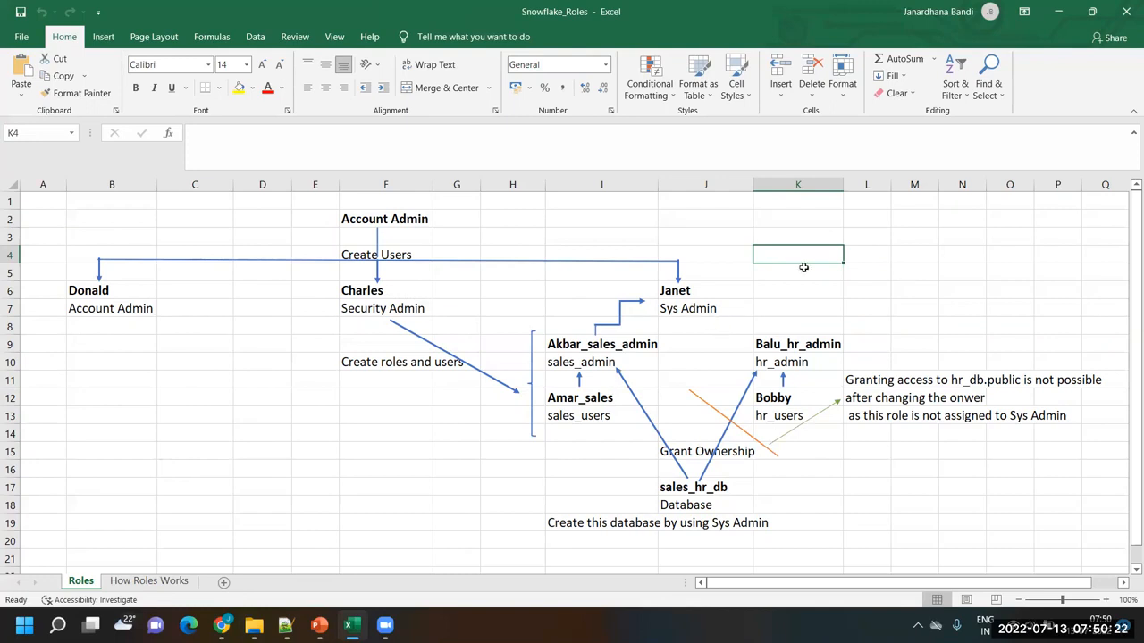
left_click(561, 365)
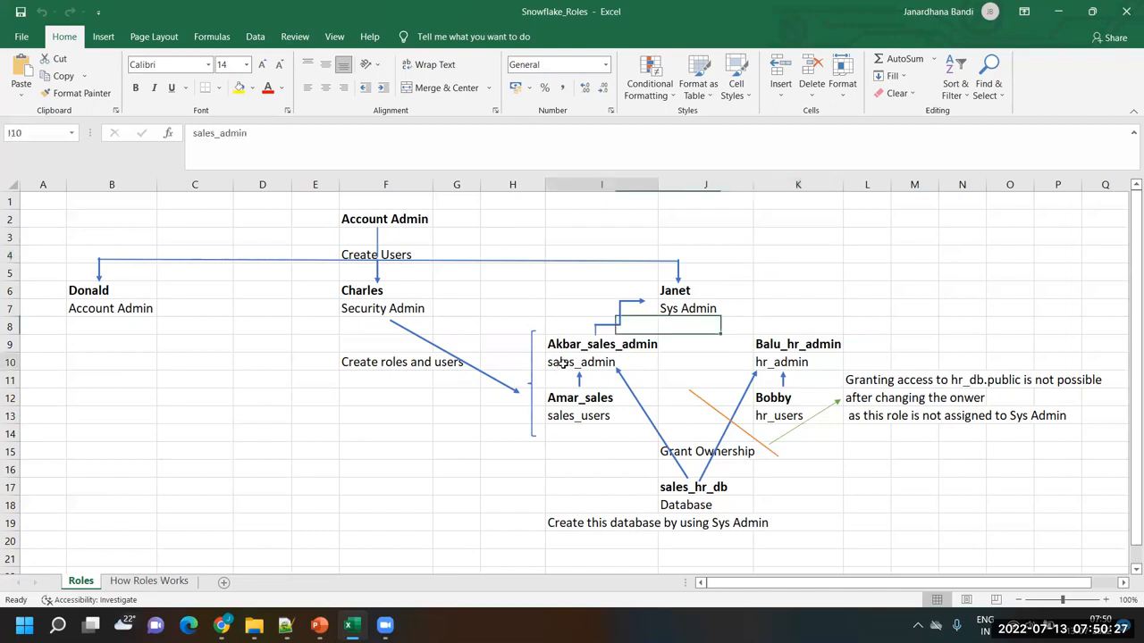
left_click(602, 417)
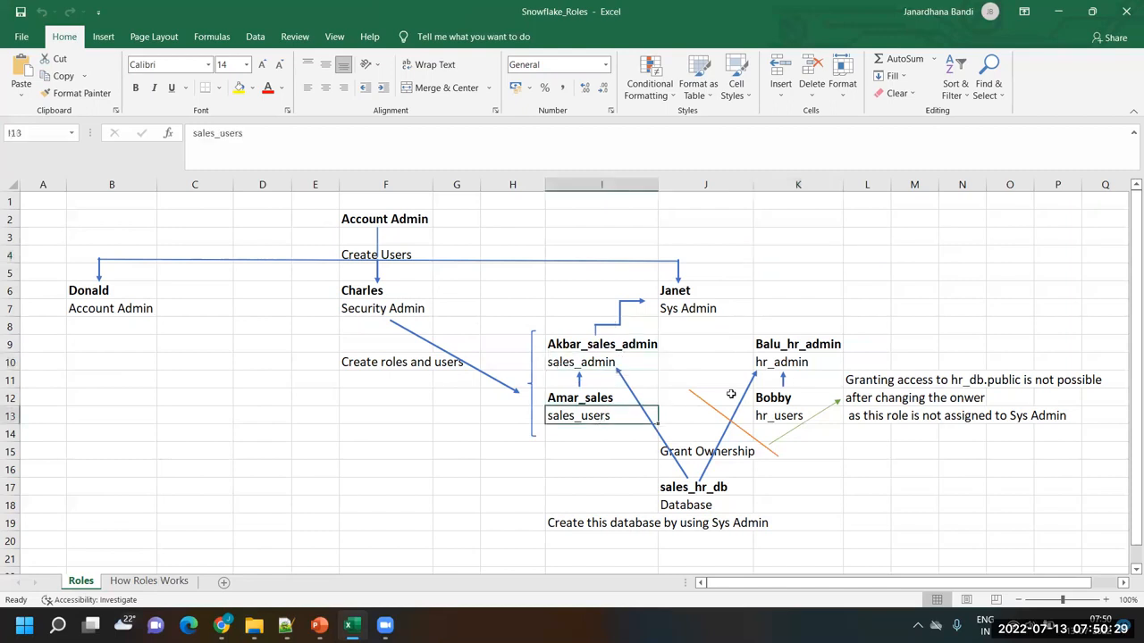
left_click(803, 362)
left_click(777, 418)
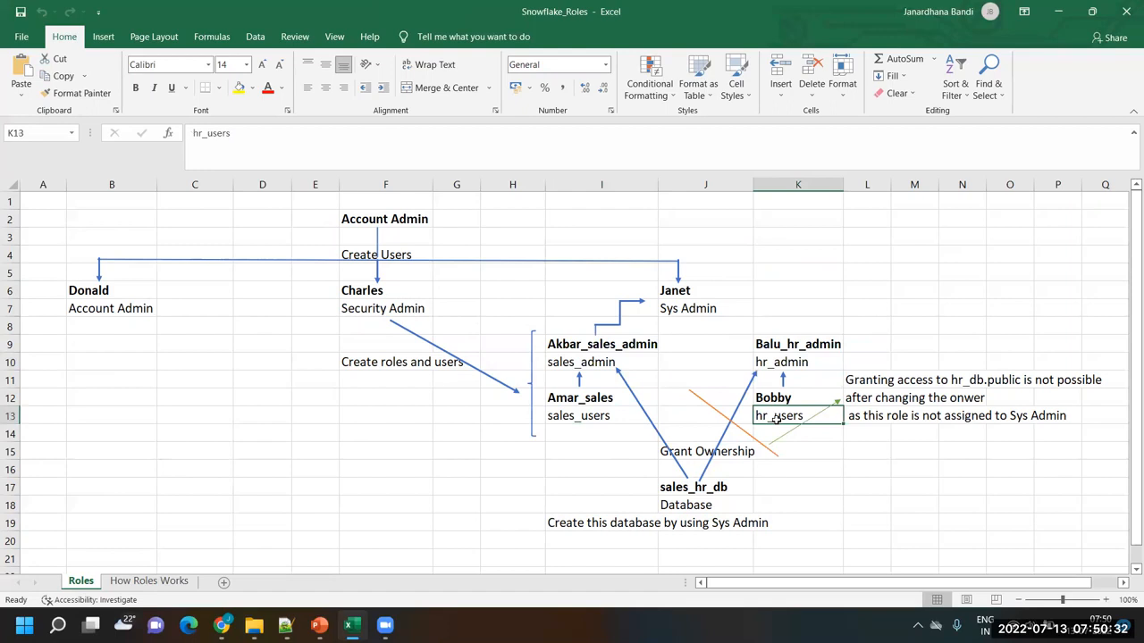
left_click(609, 343)
left_click(581, 398)
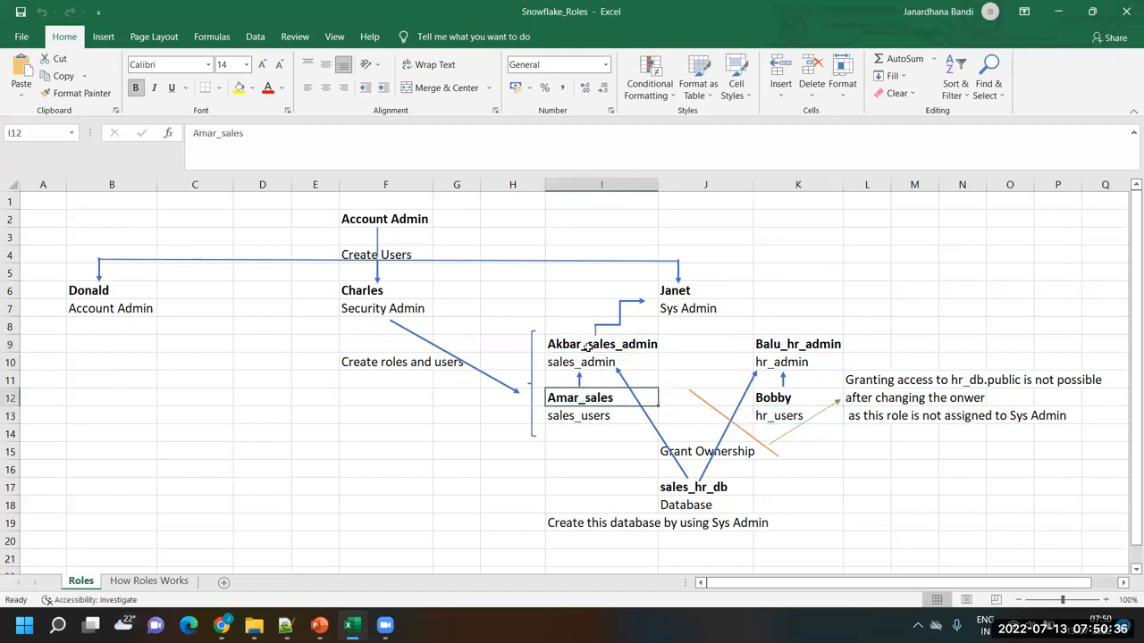
left_click(585, 365)
left_click(592, 346)
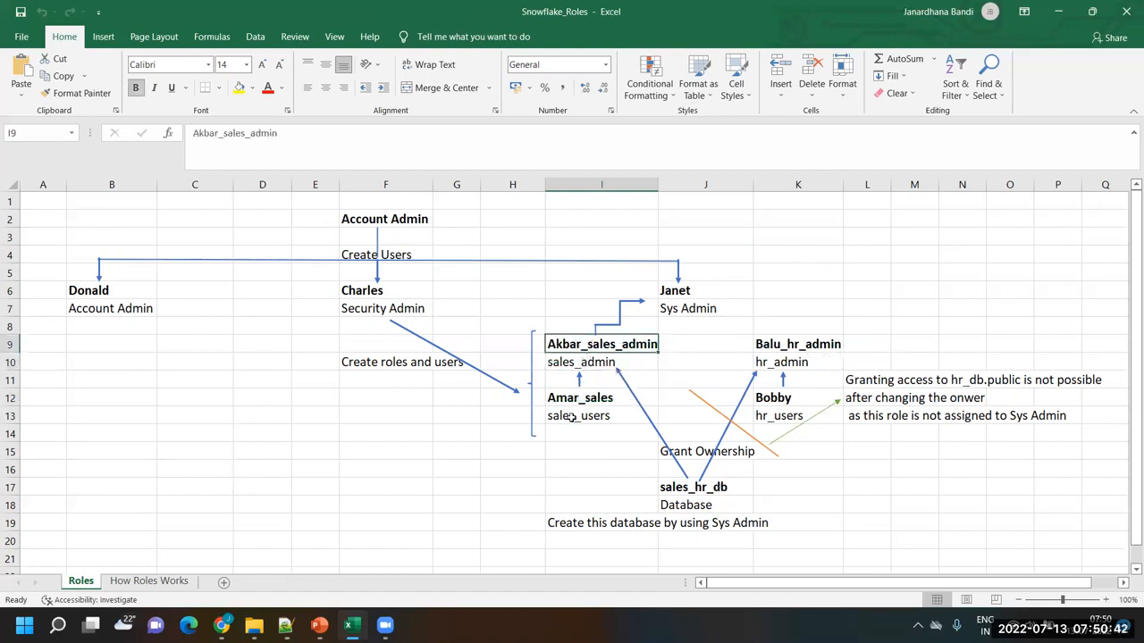
Examine how the sales and HR role hierarchies relate to the Sys Admin role in the diagram
left_click_drag(572, 417, 567, 344)
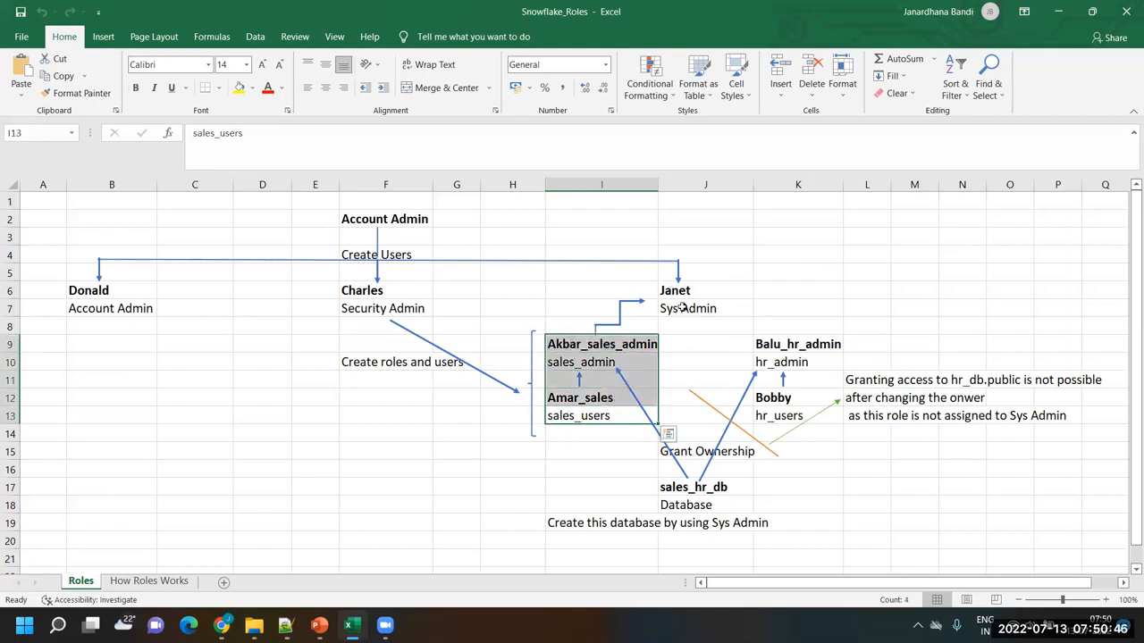
left_click(782, 418)
left_click(772, 358)
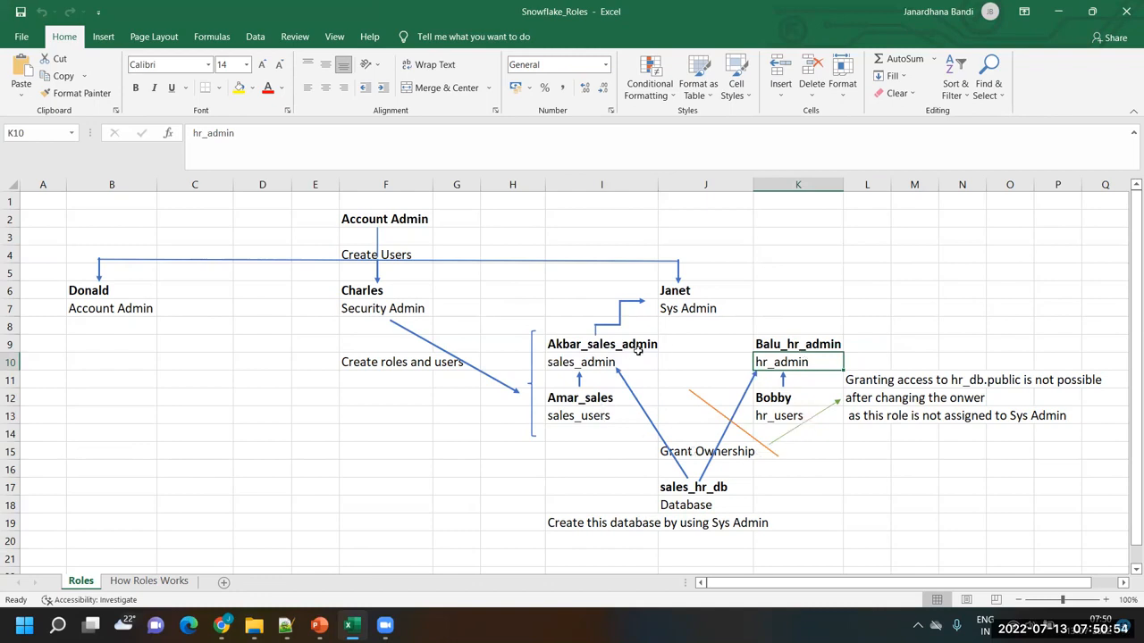
left_click(701, 309)
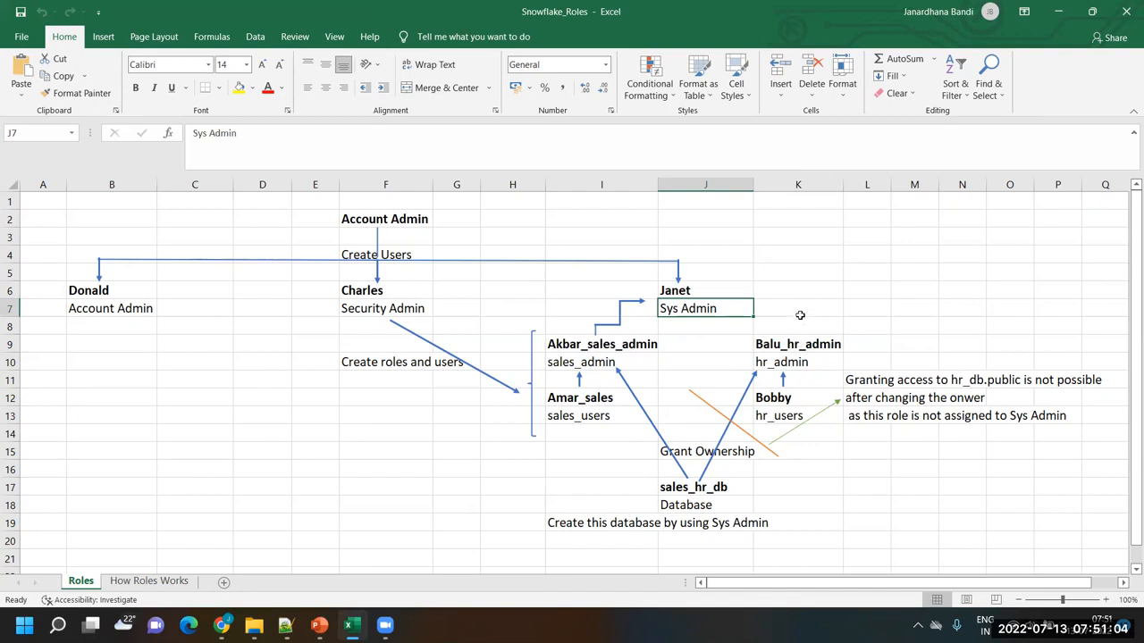
left_click_drag(800, 318, 785, 438)
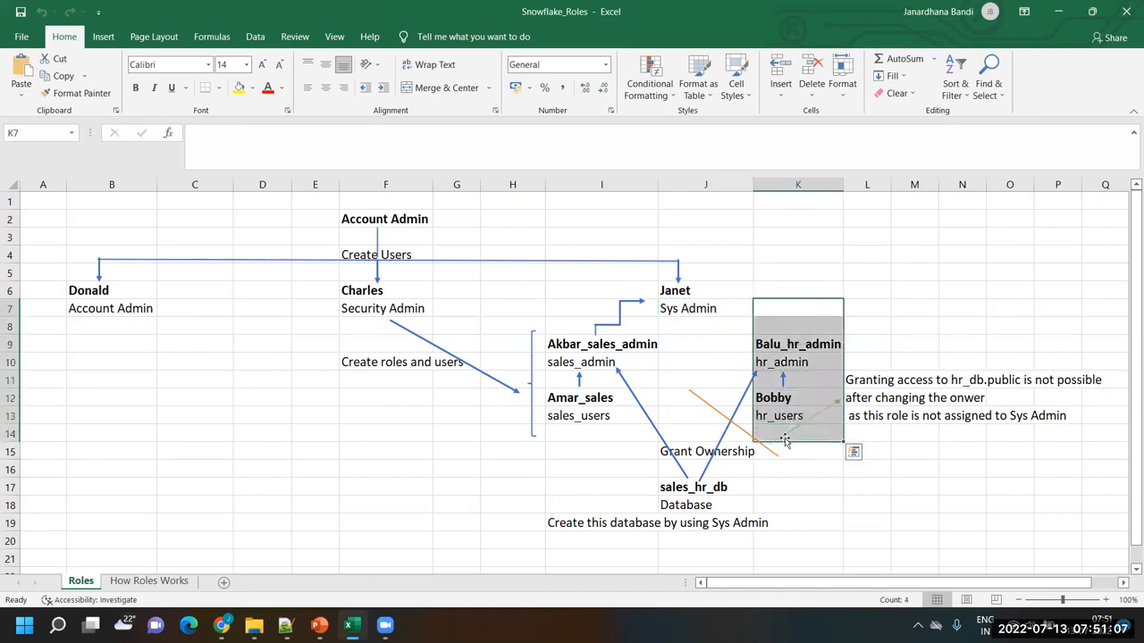
left_click(808, 289)
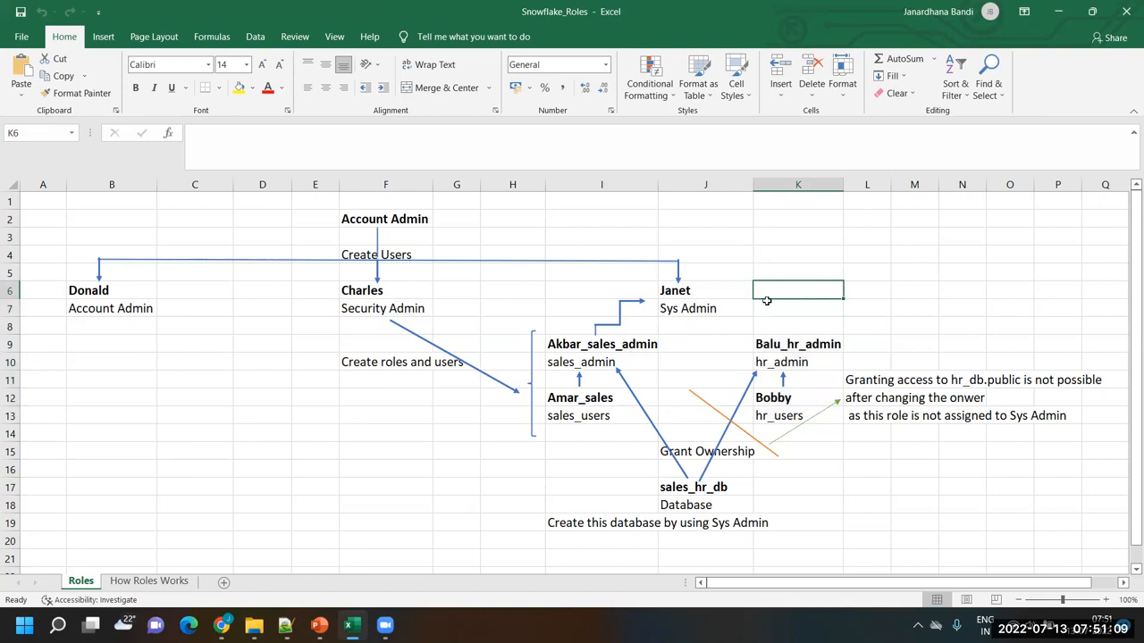
left_click(693, 309)
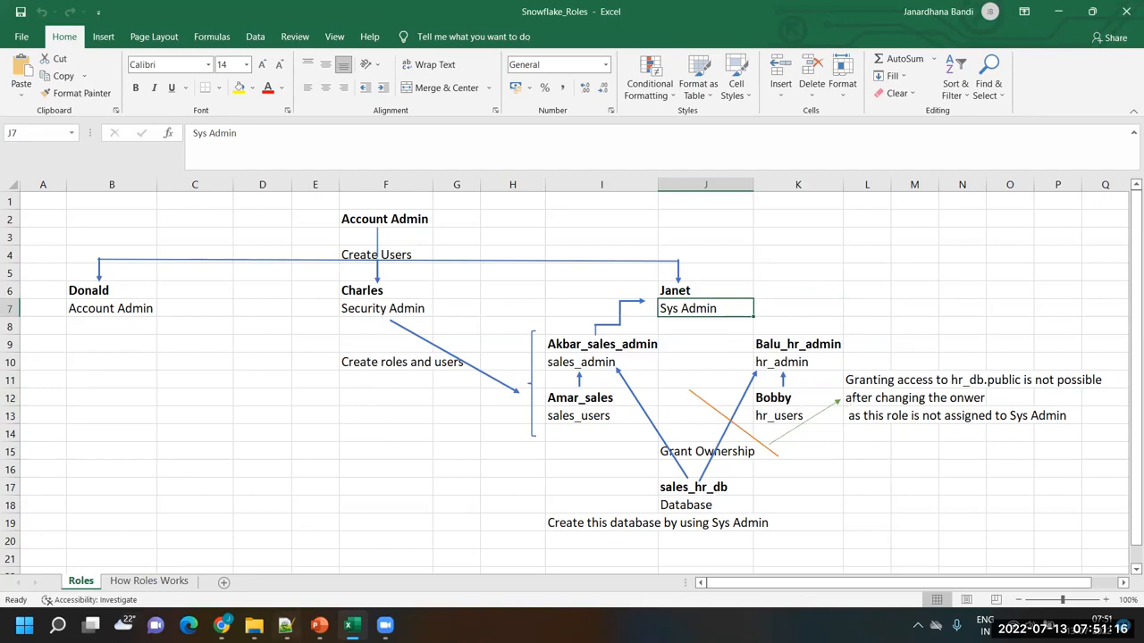
Switch to the Snowflake console in Chrome, enter the account password to resume the session, and enlarge the worksheet's query editor
left_click(286, 626)
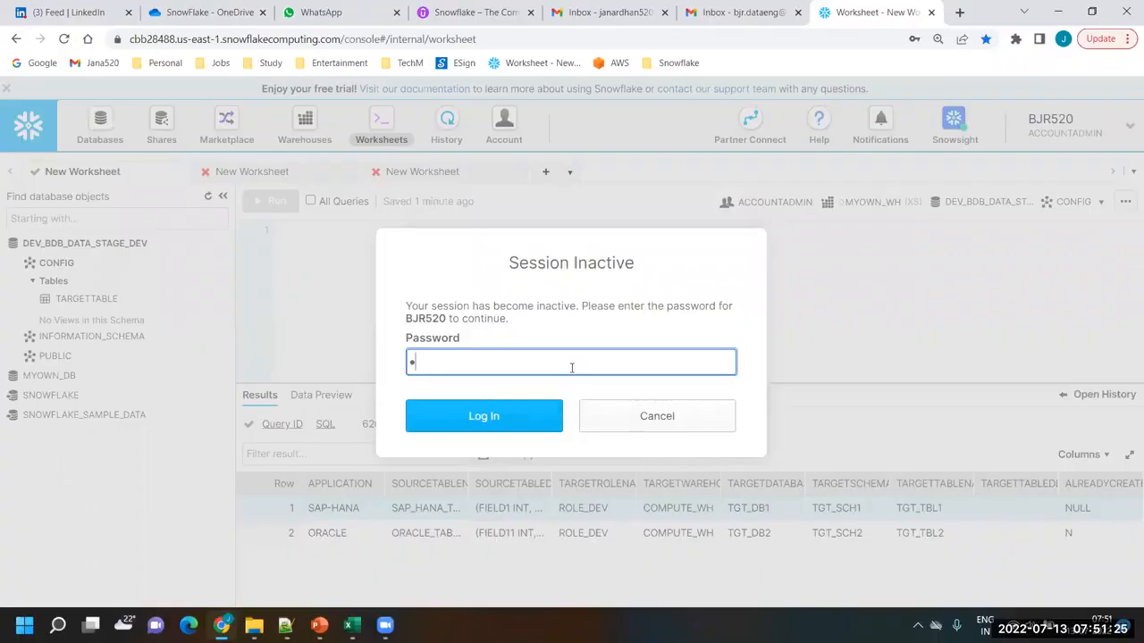
key("BackSpace")
type("•••••")
key("Return")
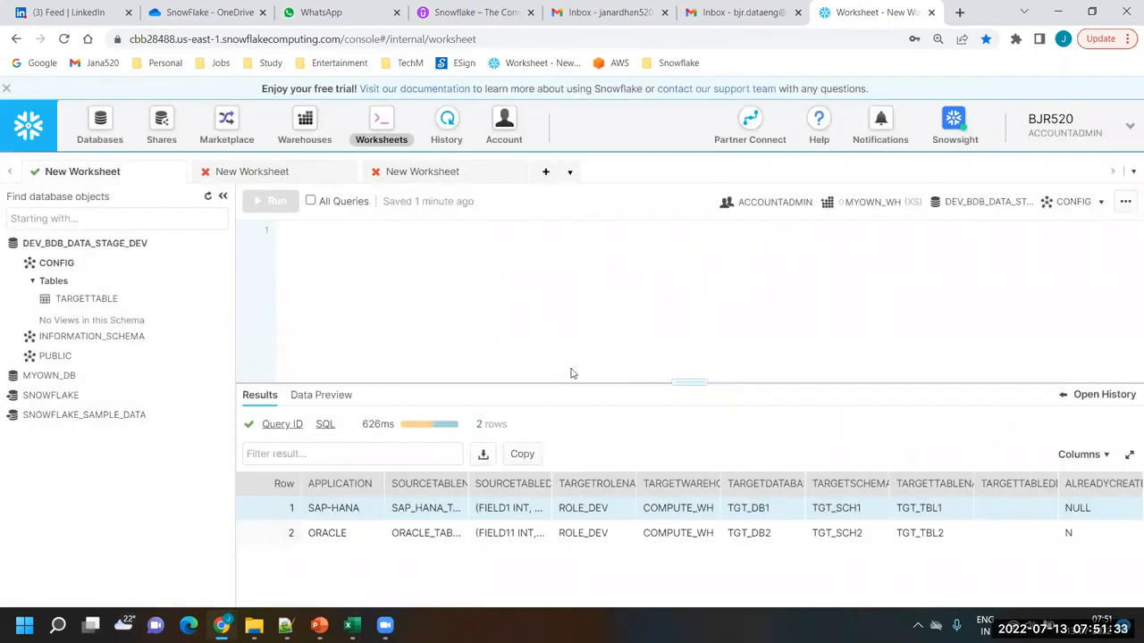
left_click_drag(700, 384, 695, 438)
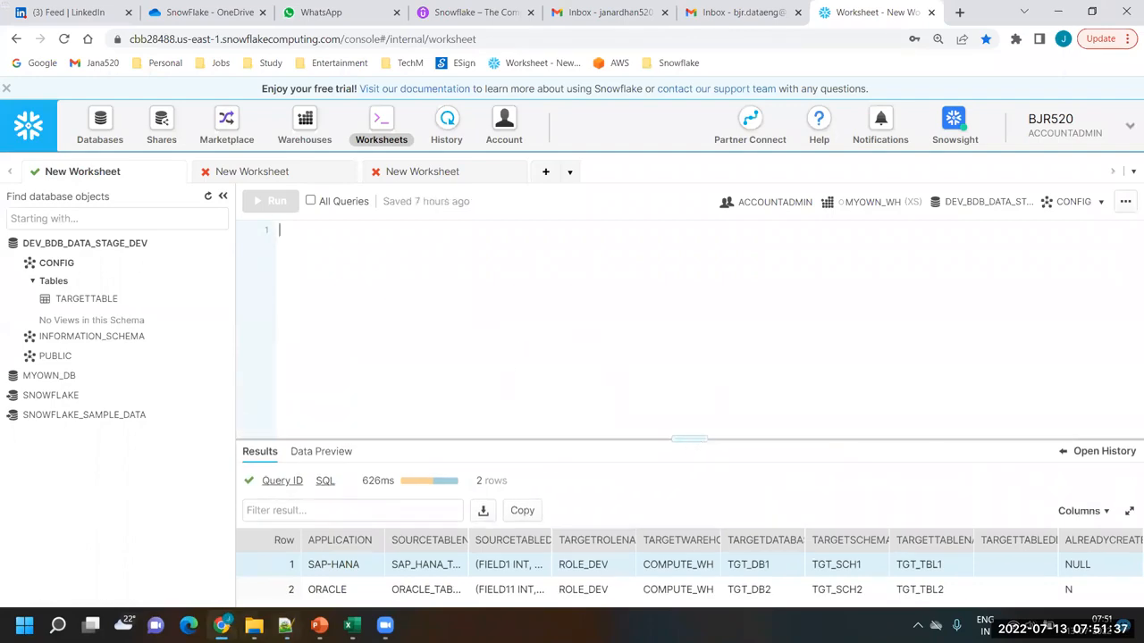
Switch to Notepad++ and copy the User 1 to User 3 creation and role-grant statements from Lab14_AccessControl_in_Snowflake.txt
key("alt+Tab")
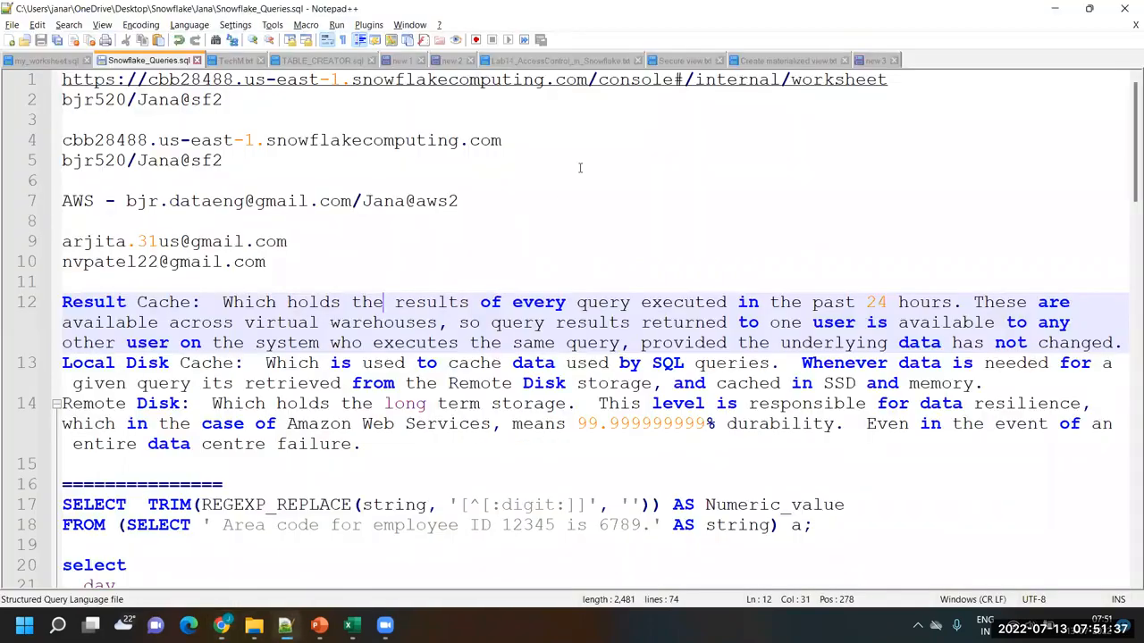
left_click(789, 63)
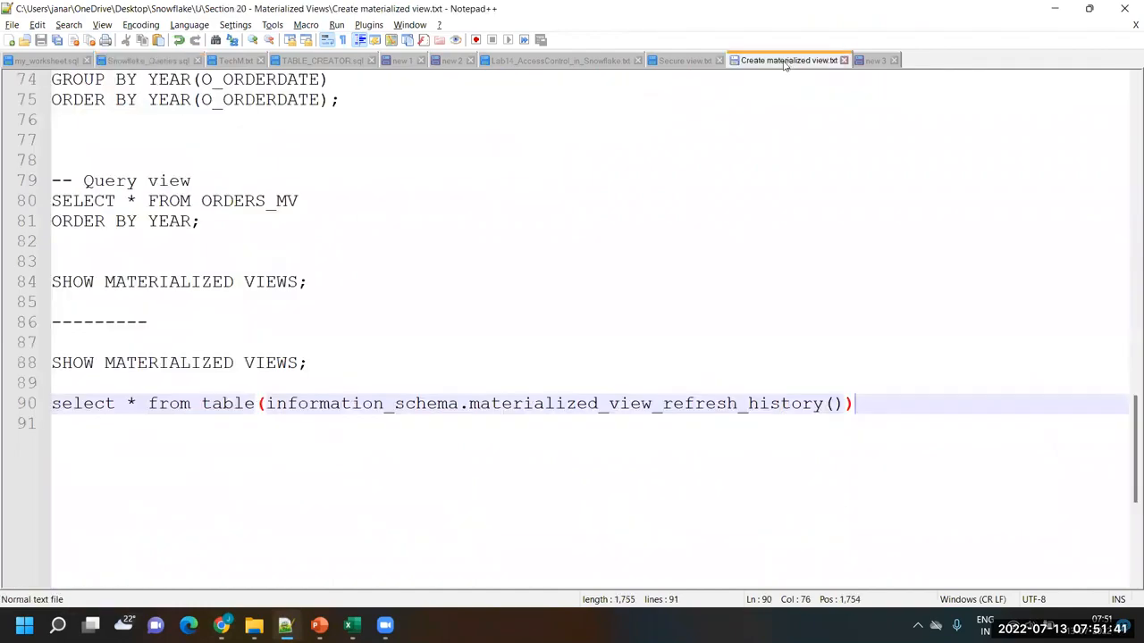
left_click(547, 61)
scroll(344, 320, "up", 20)
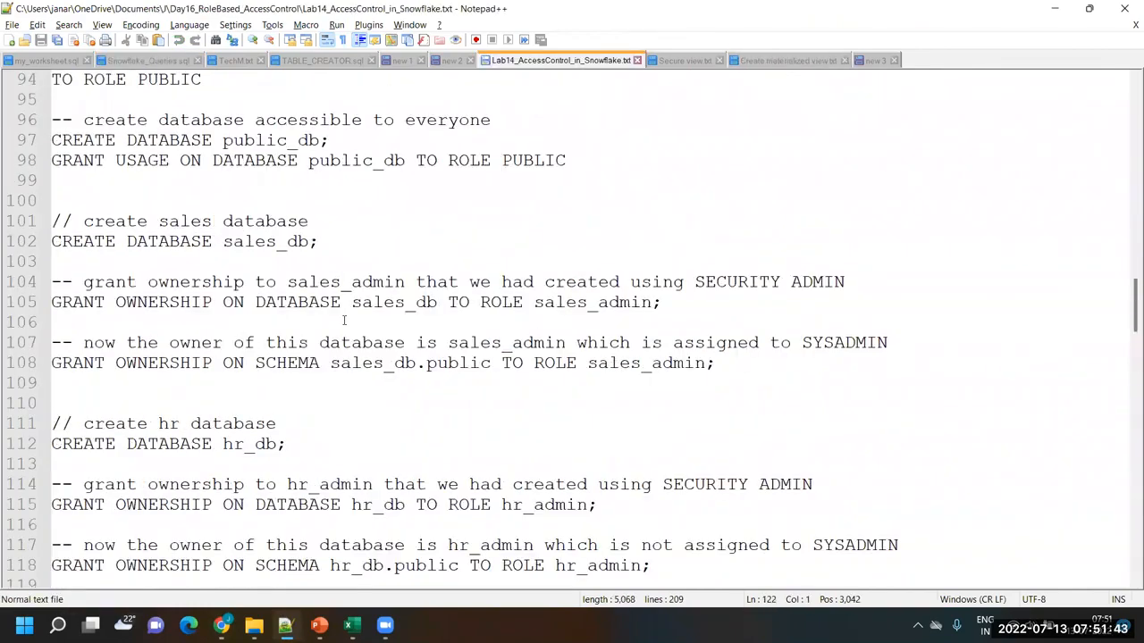
scroll(343, 320, "up", 15)
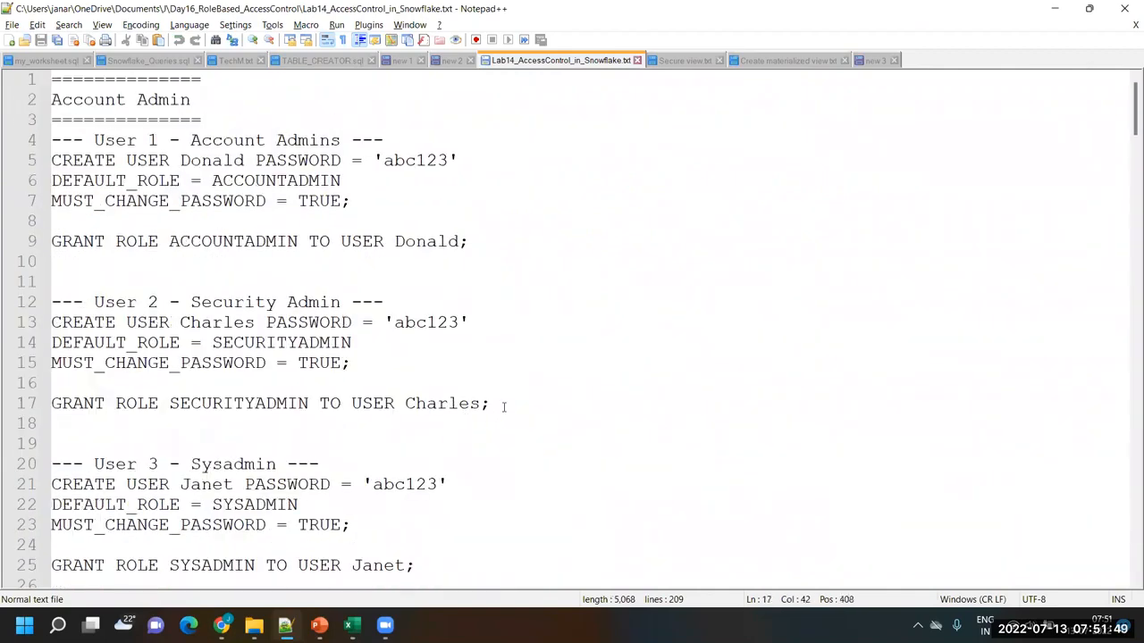
left_click_drag(503, 404, 6, 139)
key("ctrl+c")
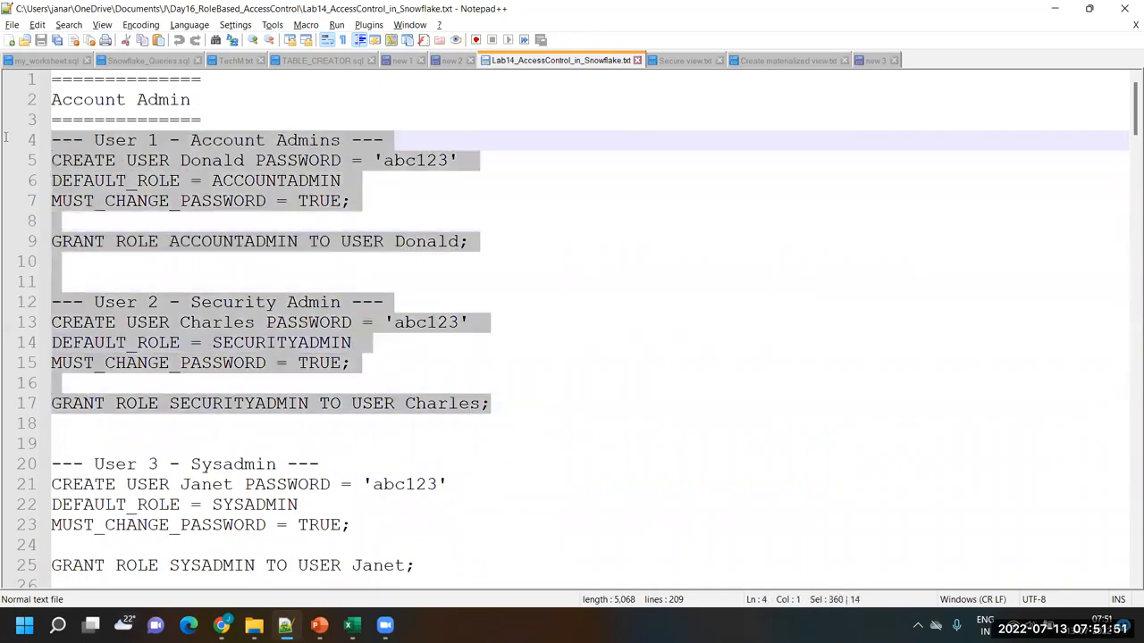
scroll(374, 448, "down", 2)
left_click_drag(427, 449, 27, 147)
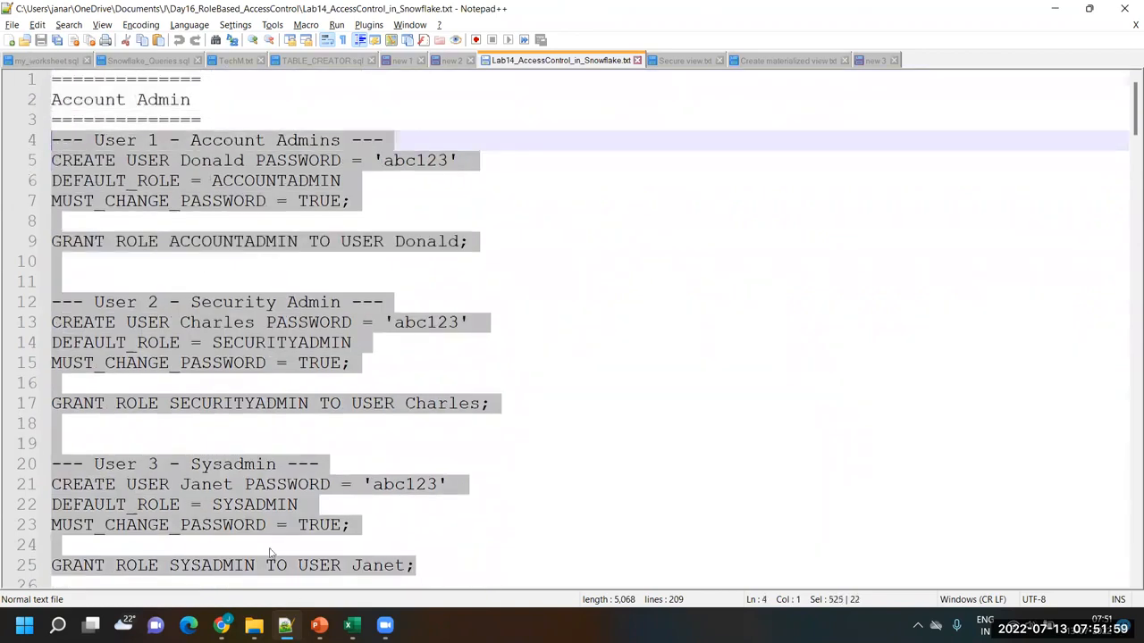
Return to the Snowflake worksheet in Chrome and paste the creation and role-grant statements for the three admin users
left_click(385, 626)
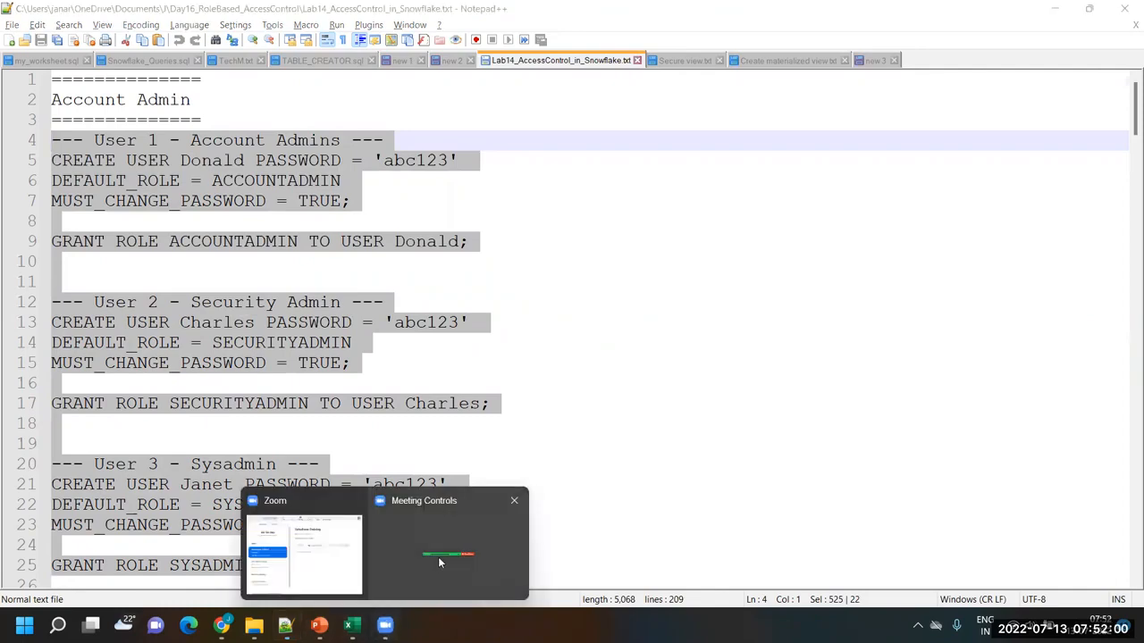
left_click(329, 532)
mouse_move(221, 625)
left_click(253, 547)
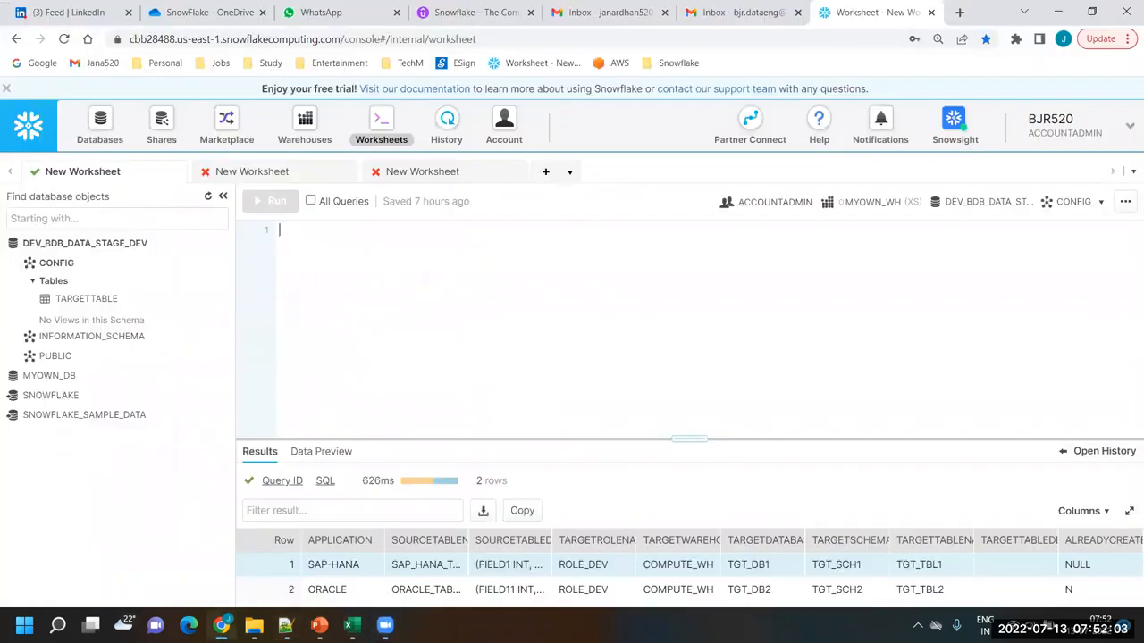
left_click(475, 315)
key("ctrl+v")
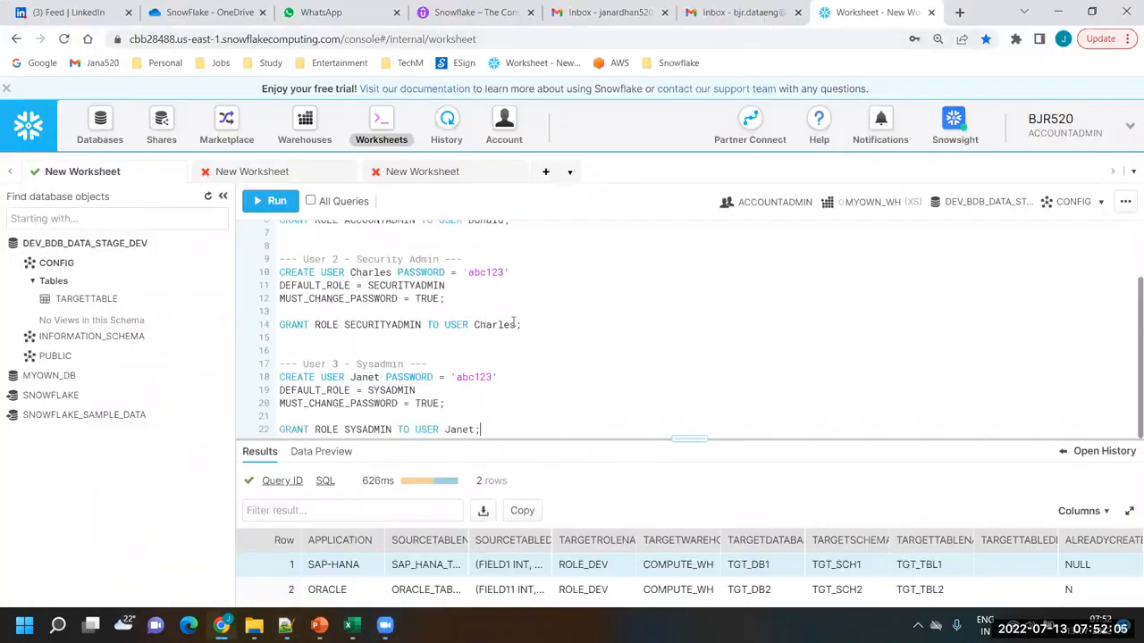
Examine the User 1 CREATE USER statement, including its password clause and the DEFAULT_ROLE setting of ACCOUNTADMIN
scroll(529, 320, "up", 3)
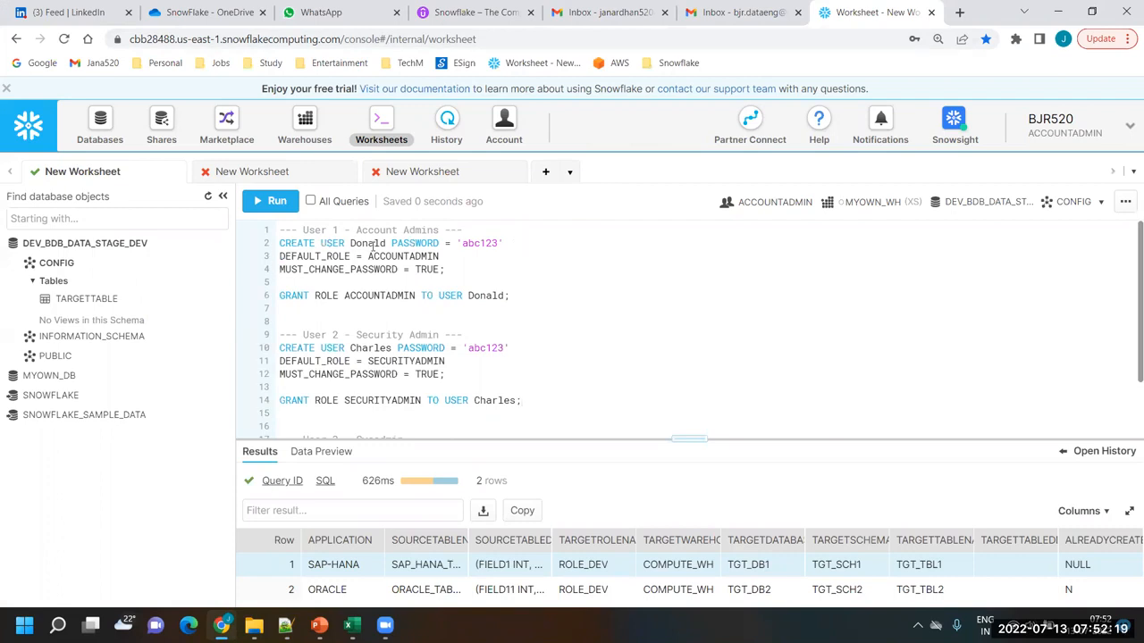
left_click(508, 243)
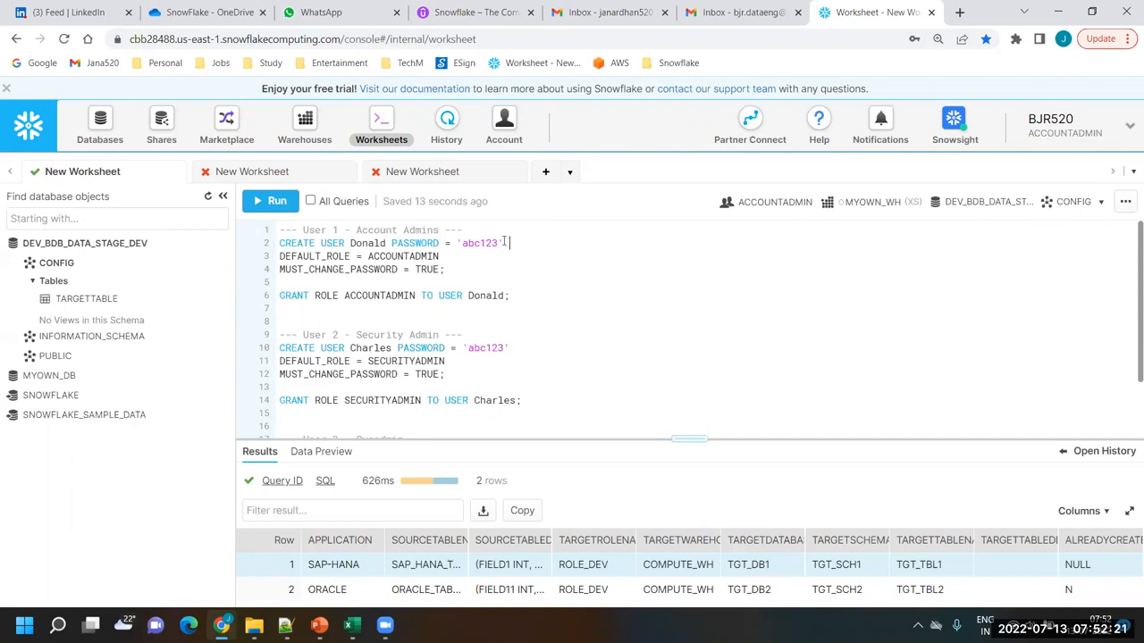
double_click(298, 257)
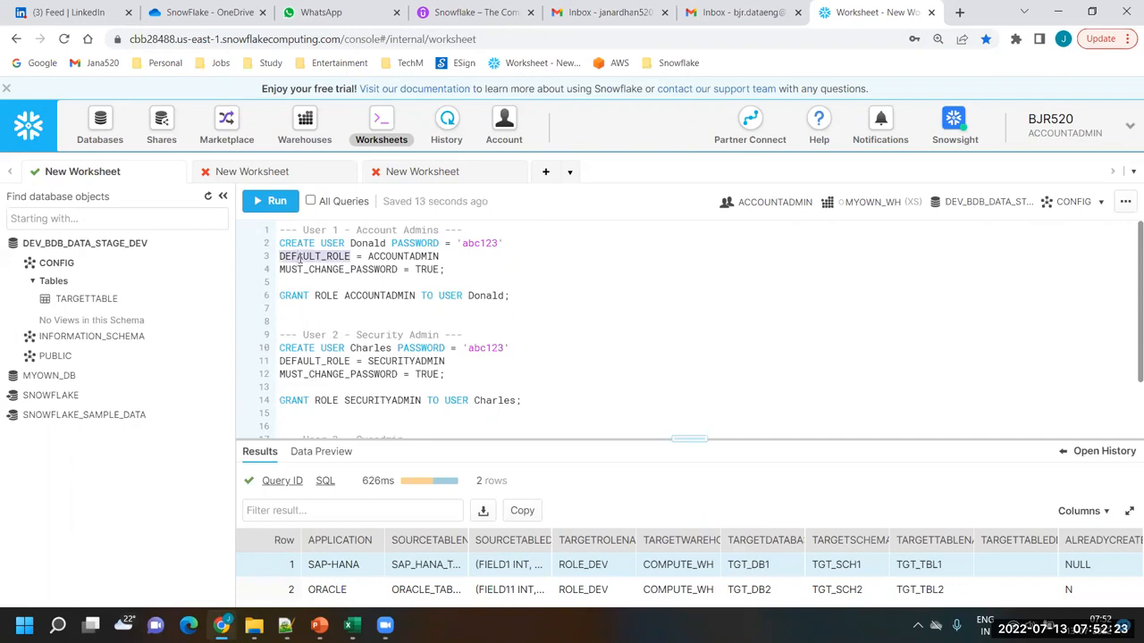
double_click(399, 256)
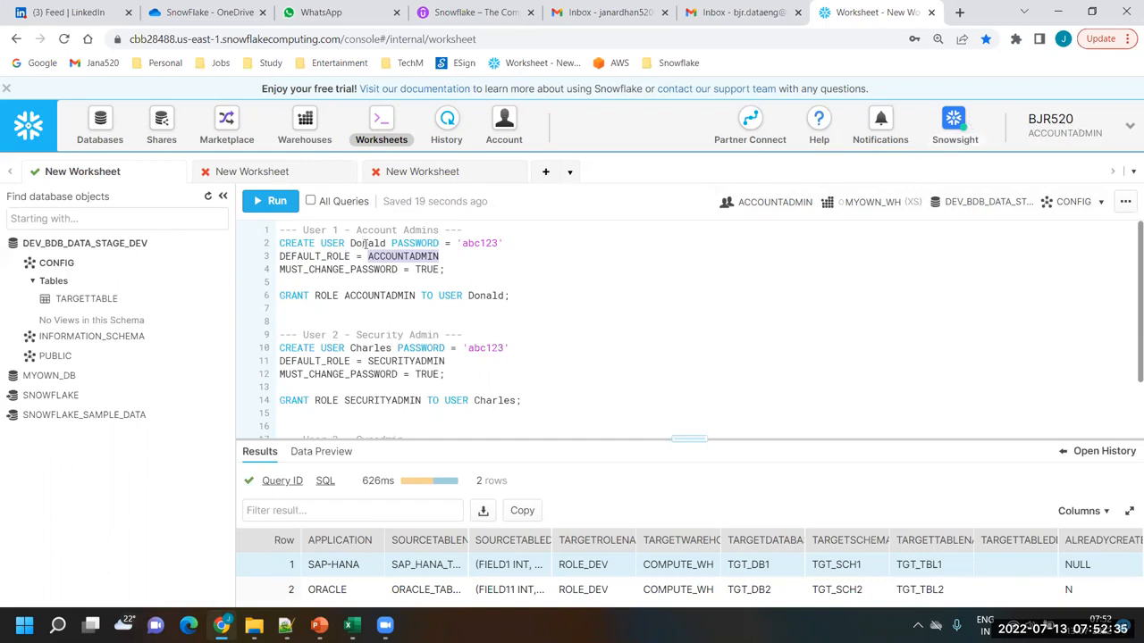
Review the default role, initial password, MUST_CHANGE_PASSWORD option and user name in the User 1 account admin statement
left_click(595, 295)
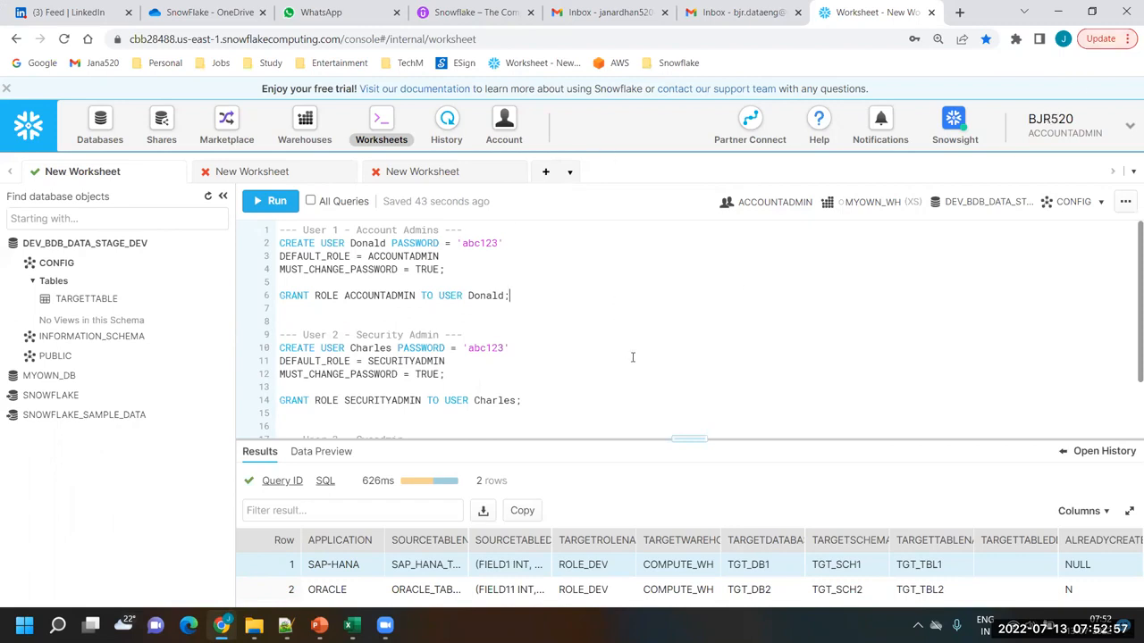
double_click(385, 256)
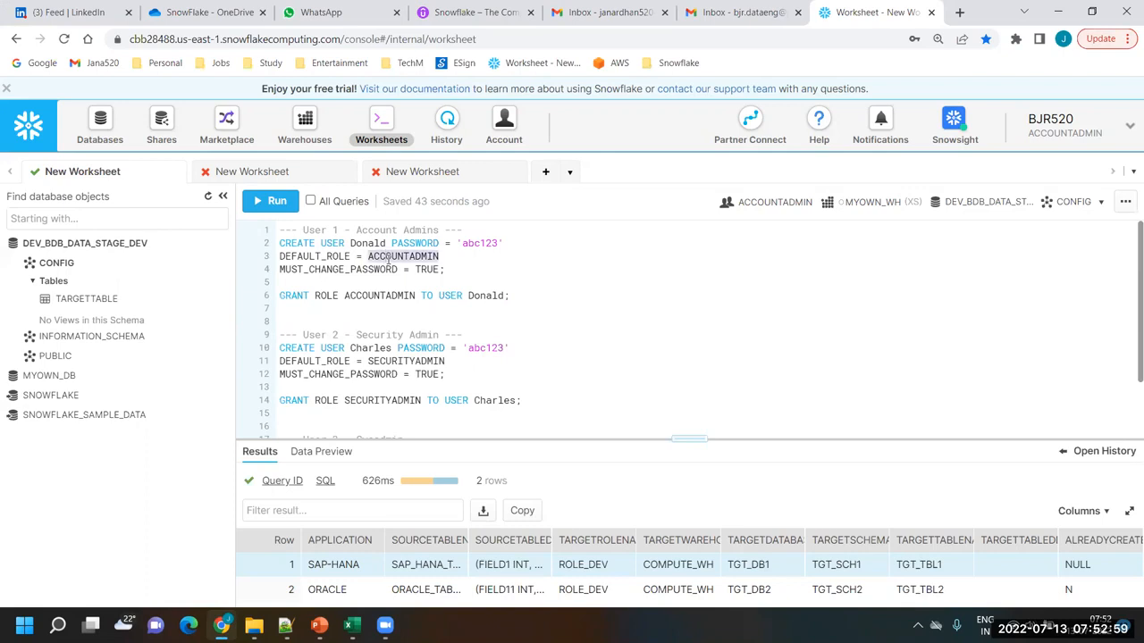
left_click(651, 319)
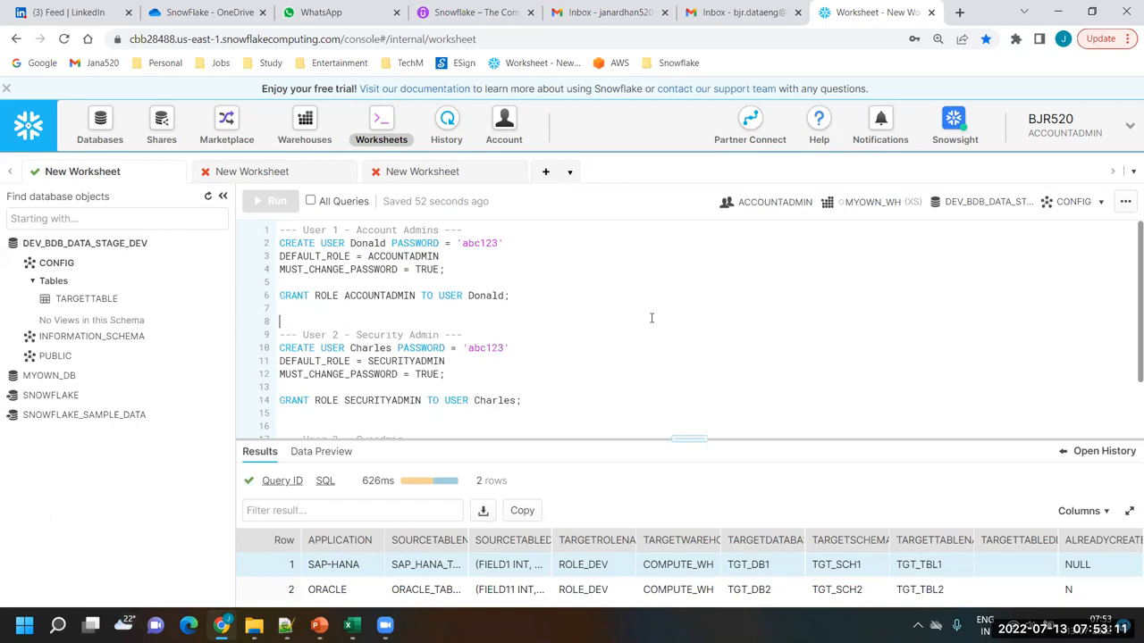
left_click(451, 273)
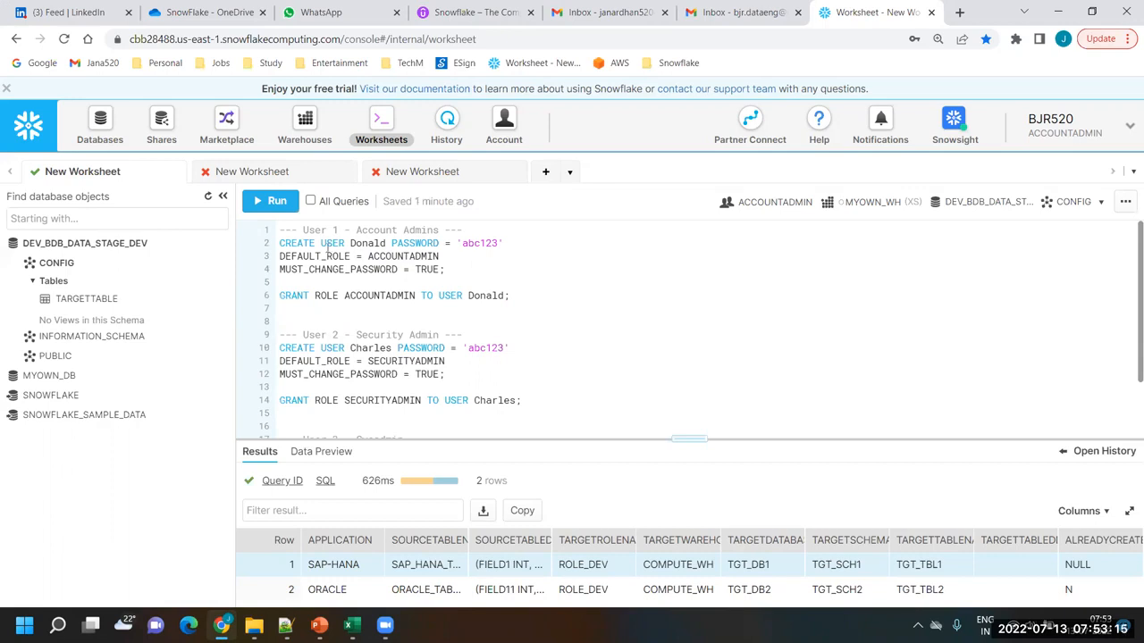
double_click(419, 254)
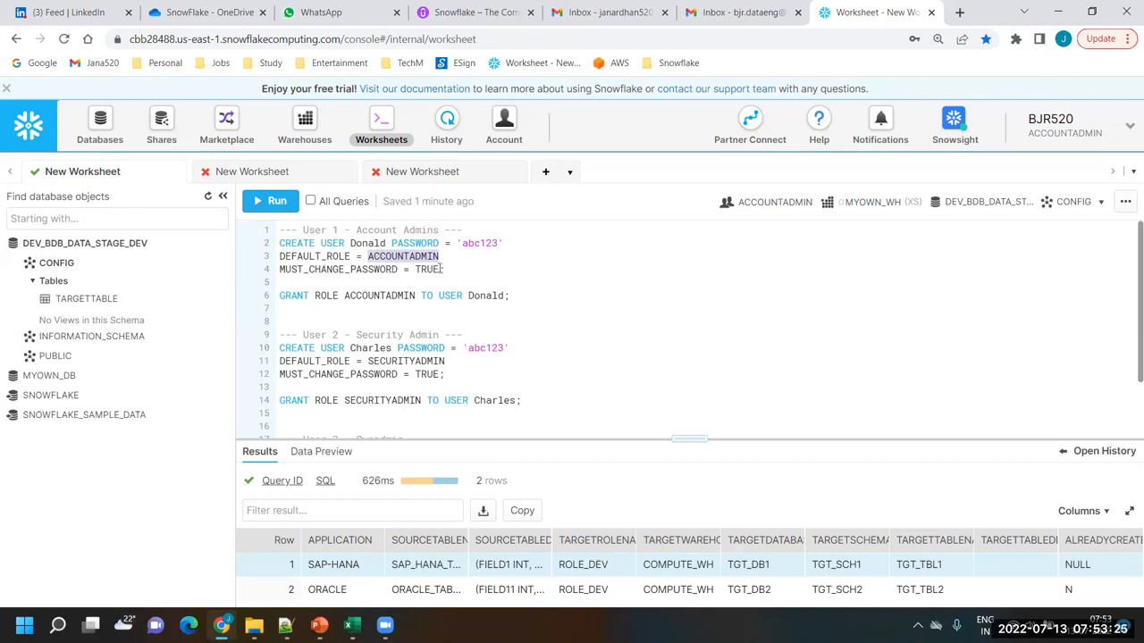
left_click(476, 244)
double_click(476, 244)
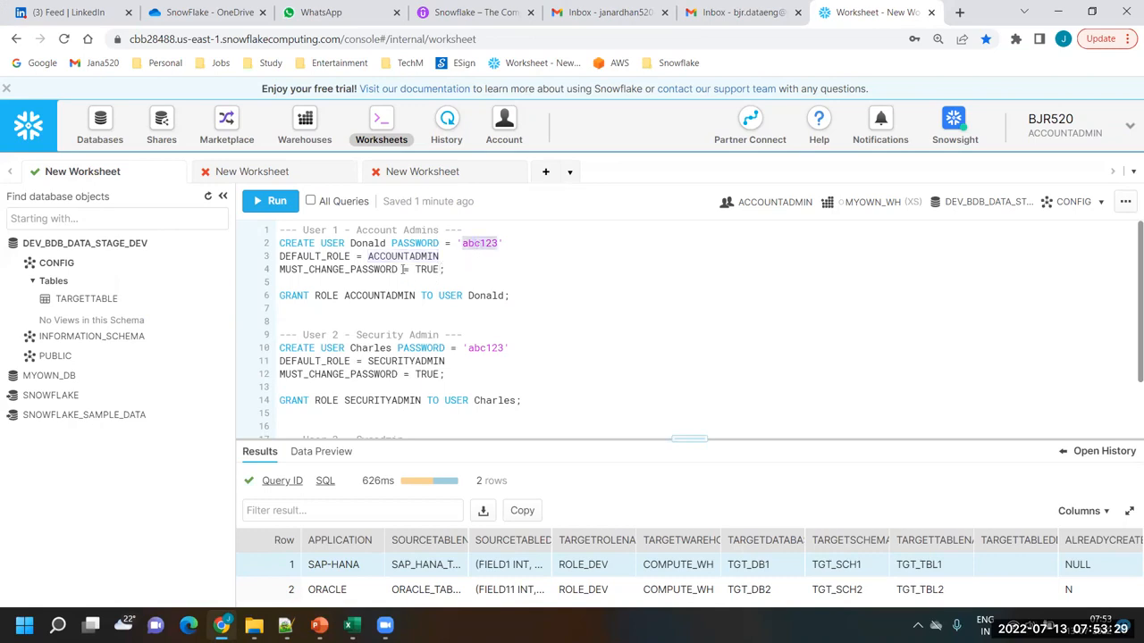
double_click(345, 269)
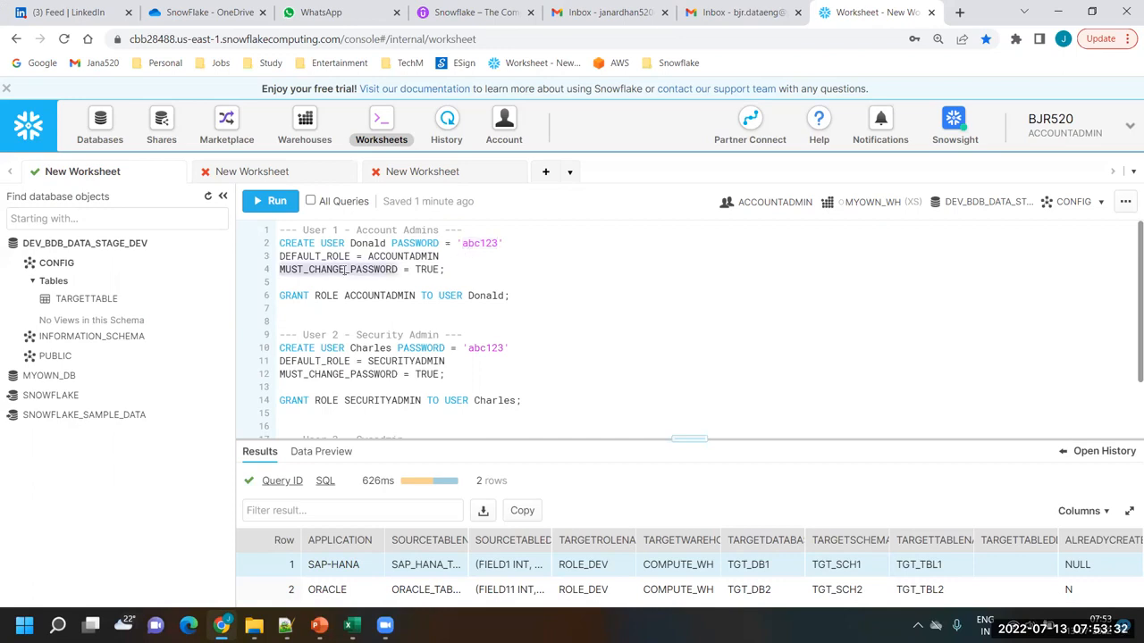
left_click(442, 269)
double_click(420, 269)
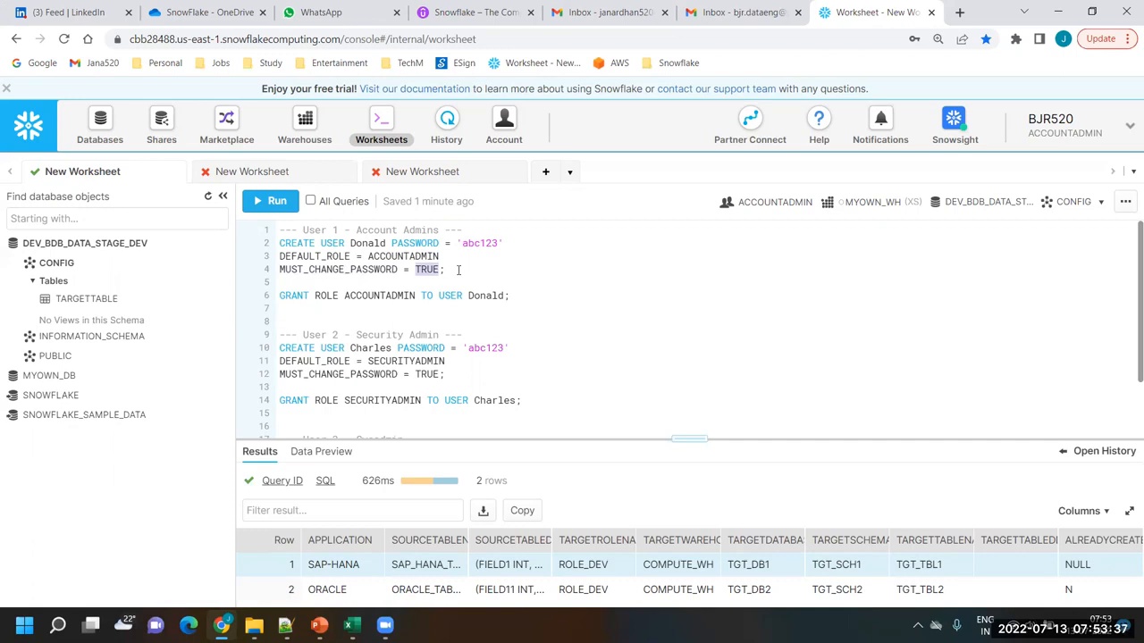
left_click(459, 270)
double_click(367, 243)
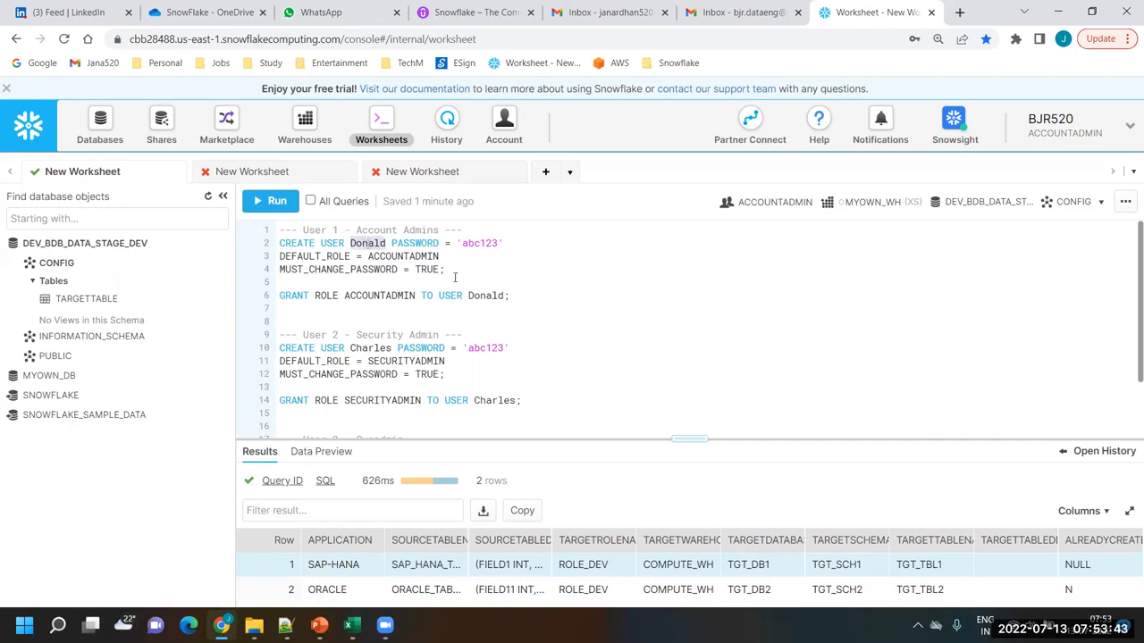
Run only the User 1 CREATE USER statement with default role ACCOUNTADMIN and a forced password change
left_click(456, 271)
left_click_drag(468, 277, 273, 244)
left_click(270, 201)
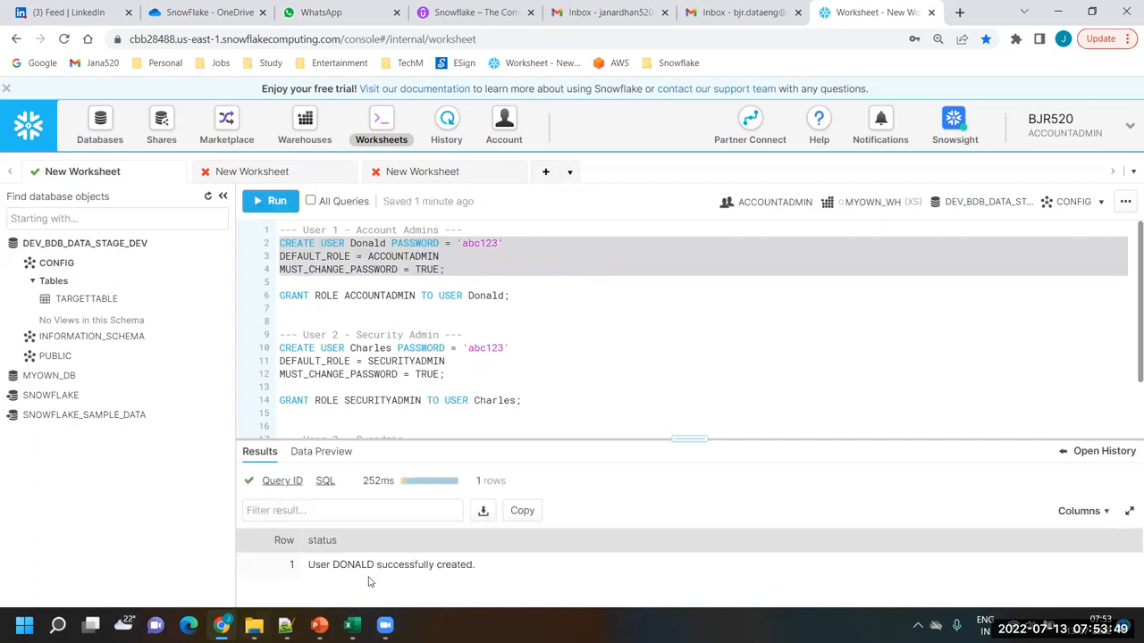
Compare User 1's default role with the GRANT ROLE statement, and run that statement to grant ACCOUNTADMIN to User 1
left_click(517, 292)
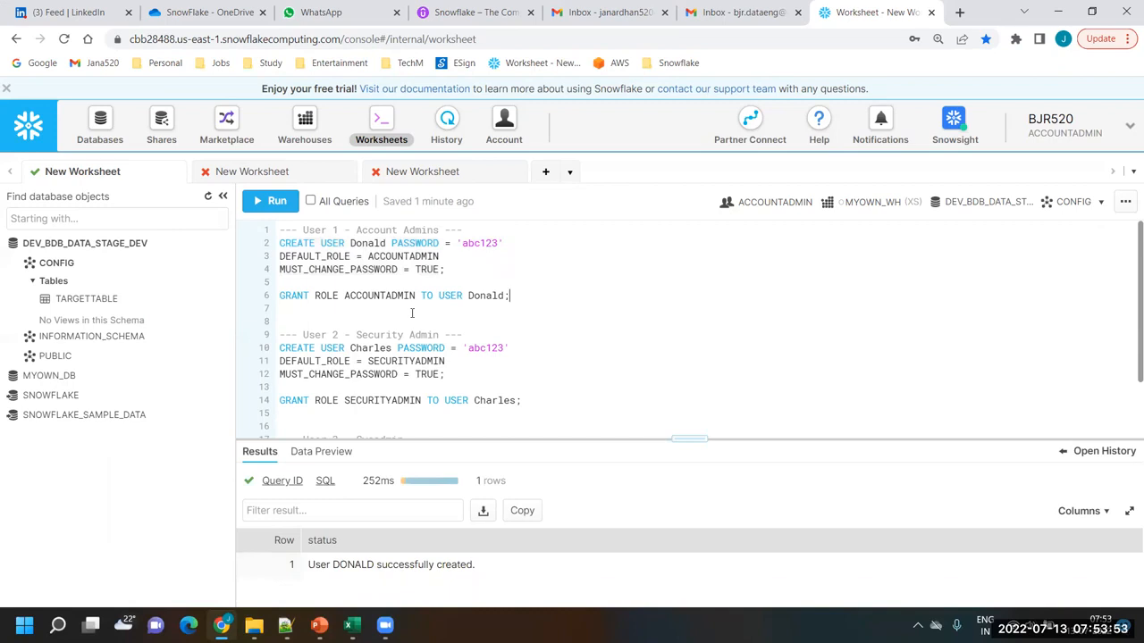
double_click(316, 256)
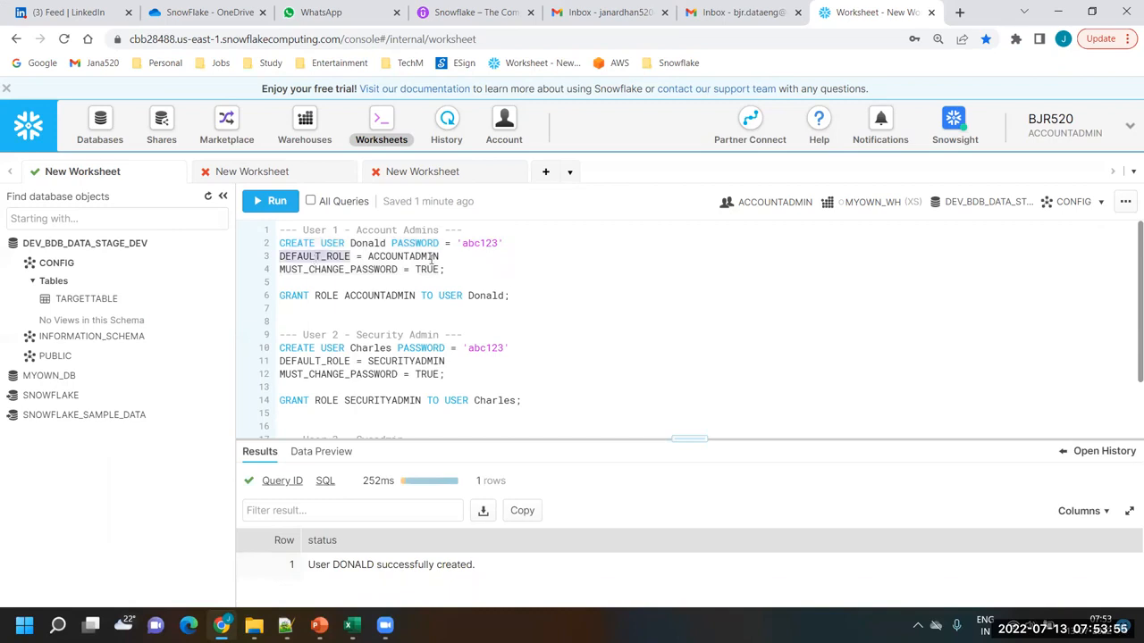
double_click(423, 257)
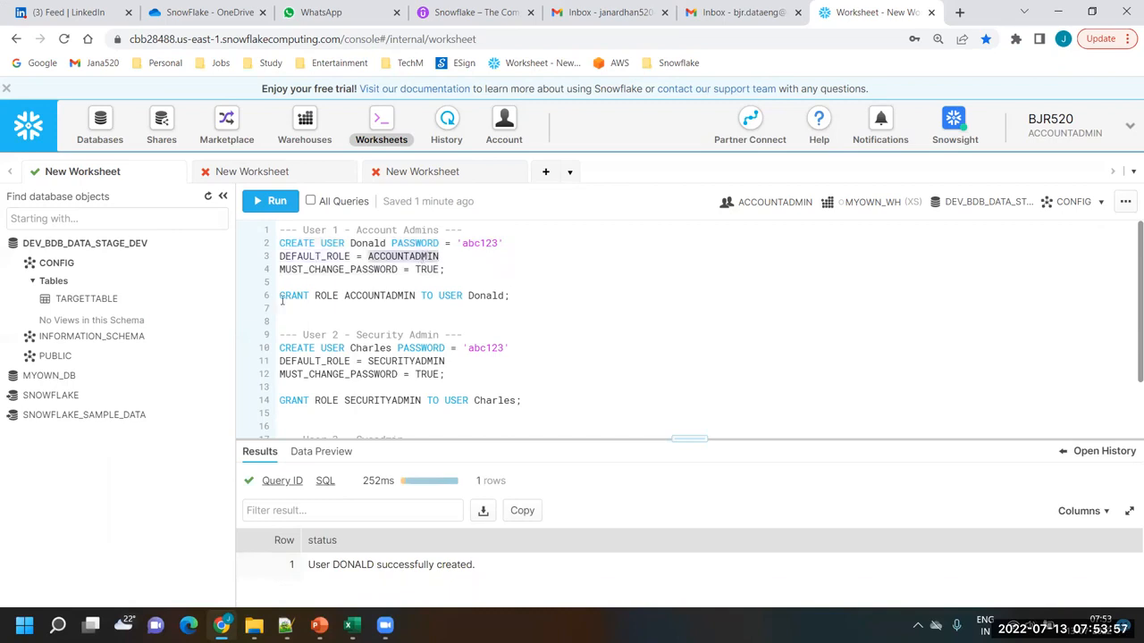
double_click(328, 296)
double_click(397, 296)
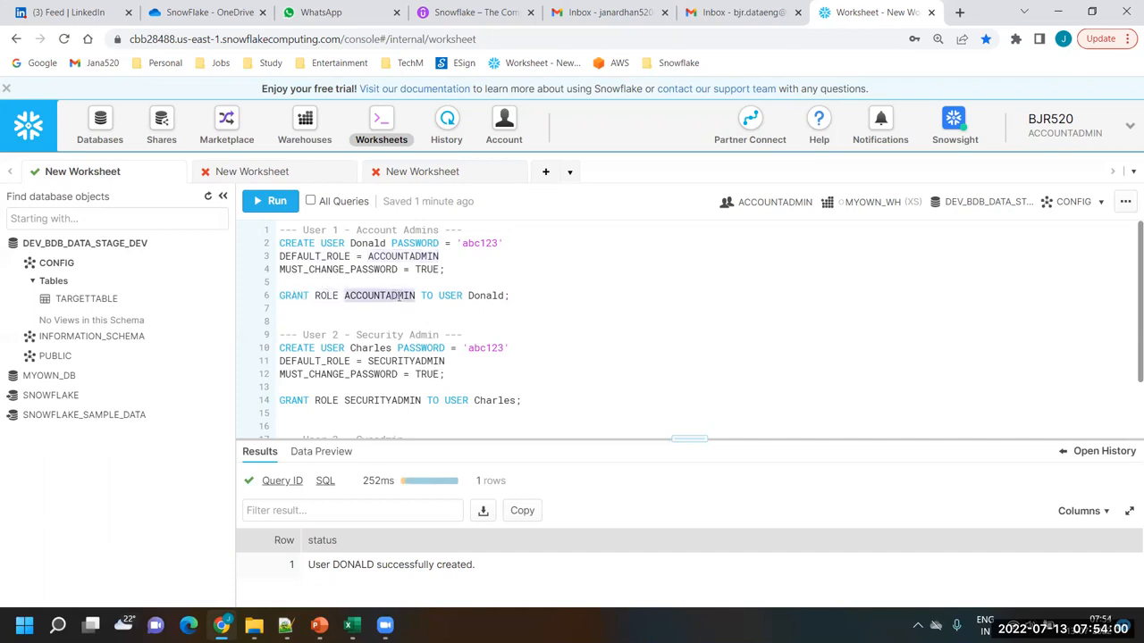
double_click(487, 296)
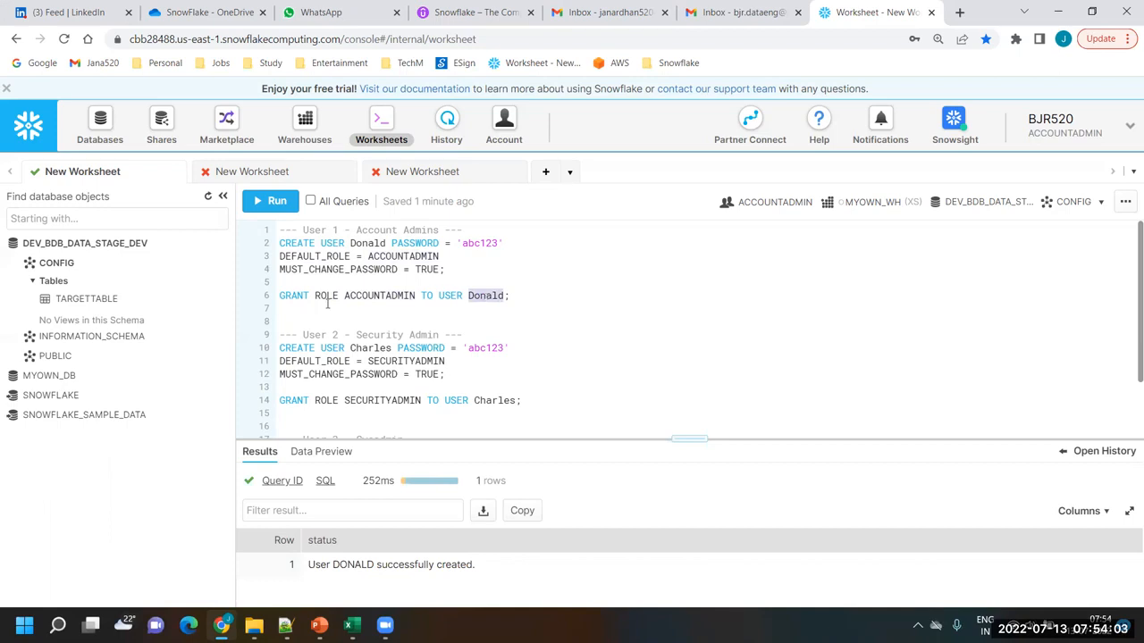
double_click(373, 296)
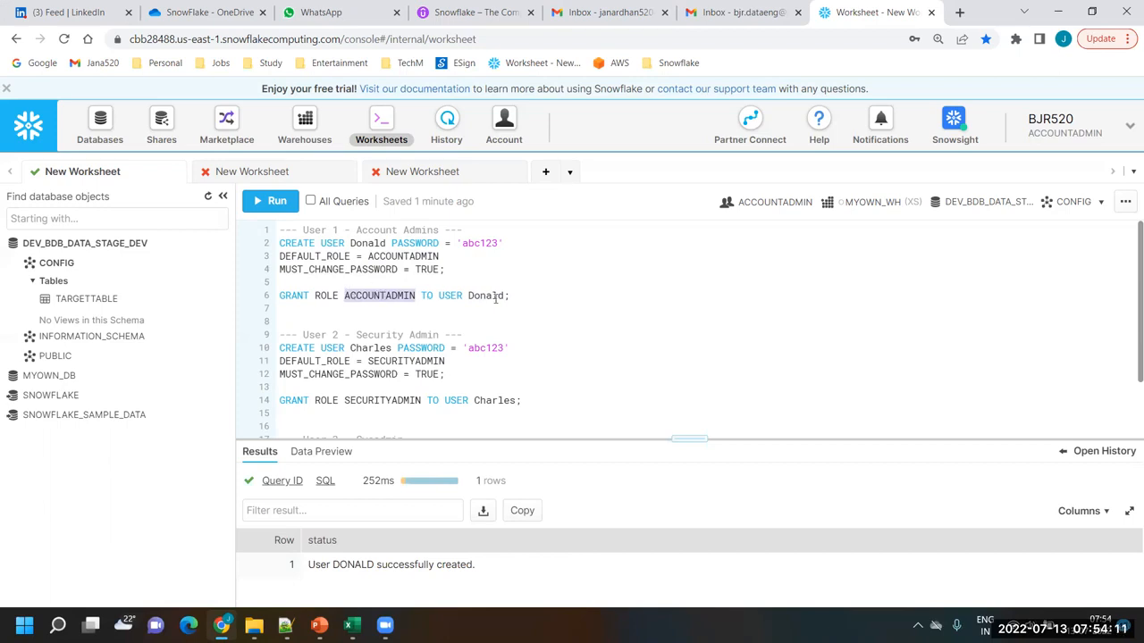
left_click_drag(521, 296, 275, 302)
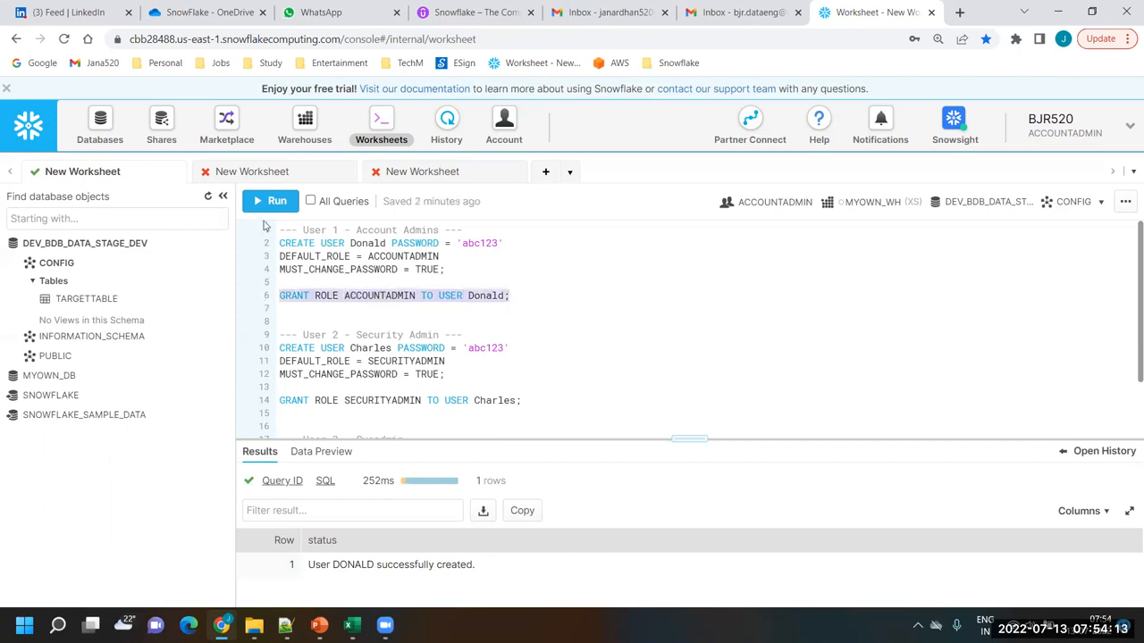
left_click(268, 204)
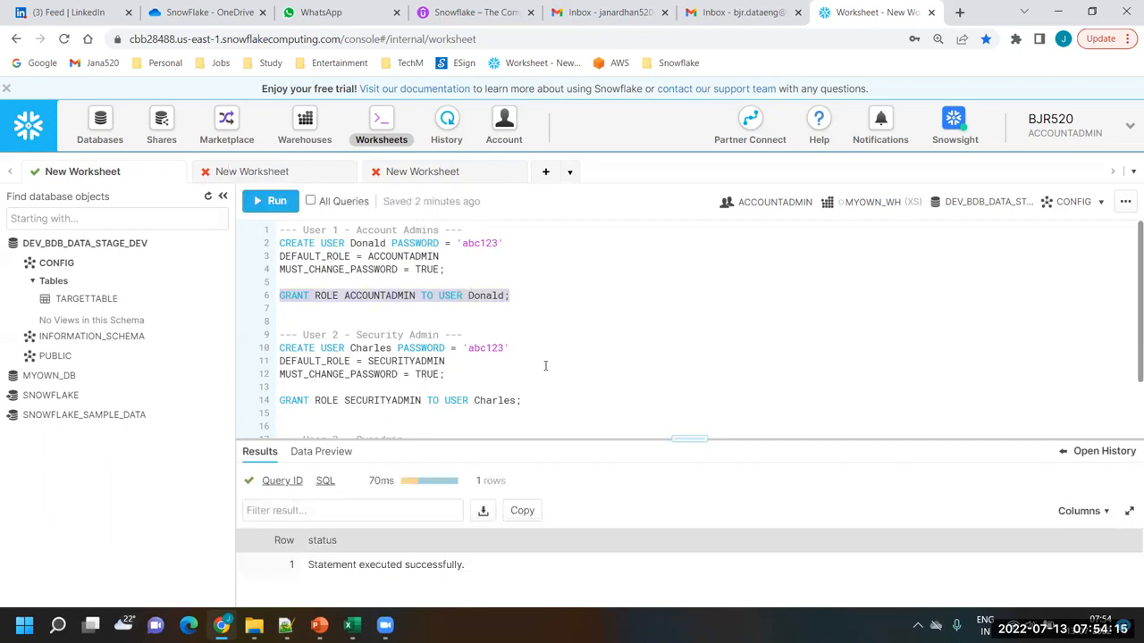
left_click(542, 319)
Review the User 2 security admin definition and run its CREATE USER statement with default role SECURITYADMIN
scroll(542, 319, "down", 2)
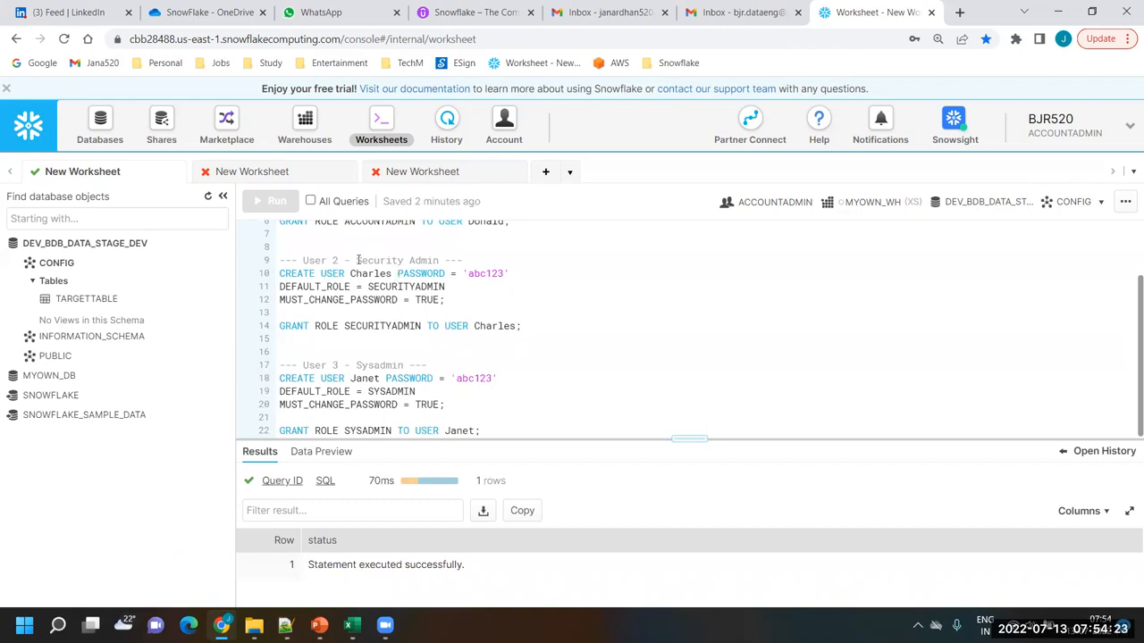
left_click_drag(357, 260, 438, 261)
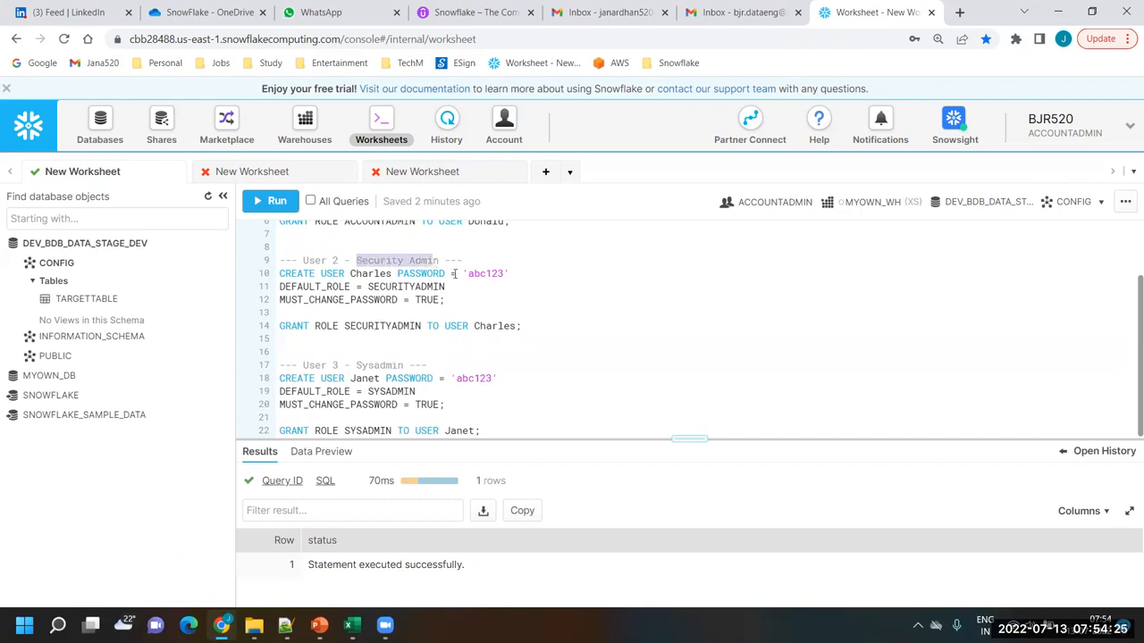
left_click(515, 312)
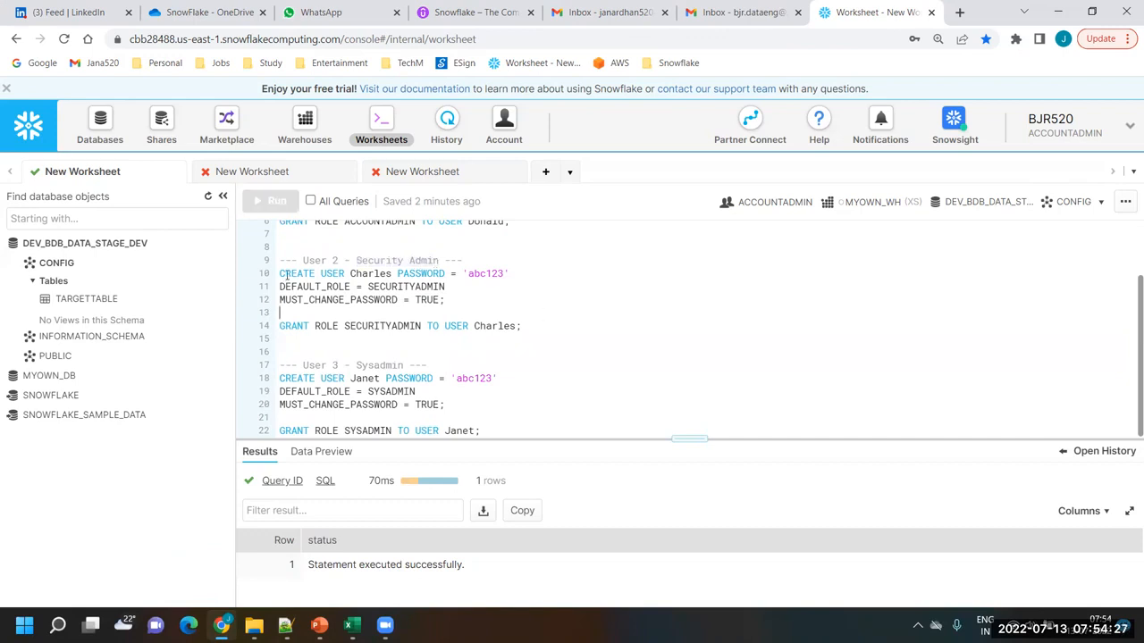
double_click(490, 274)
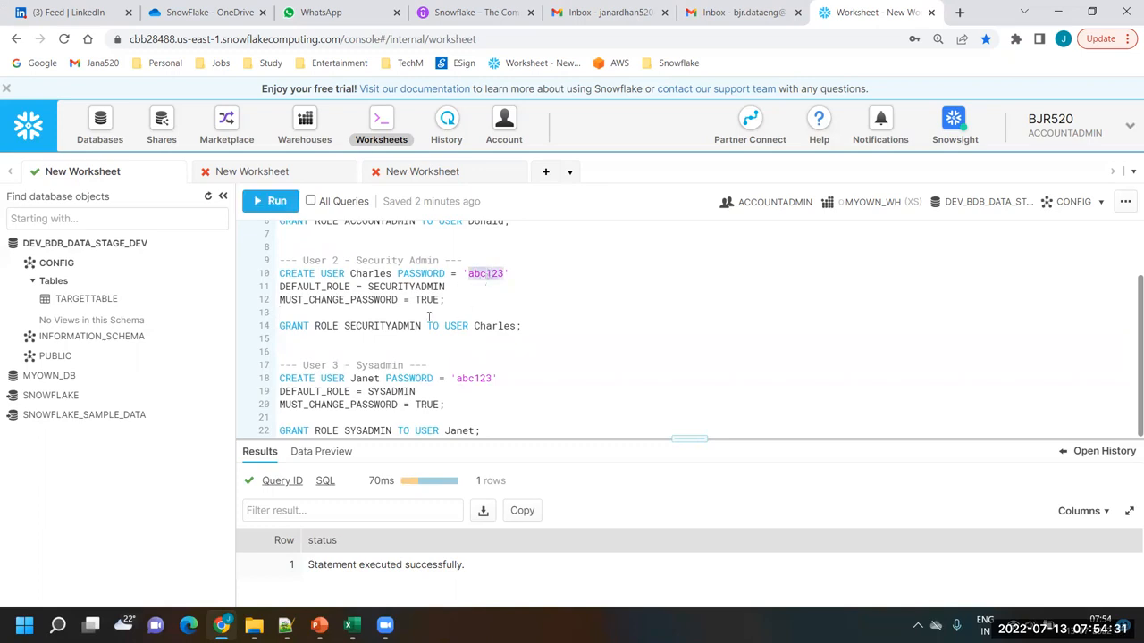
double_click(311, 286)
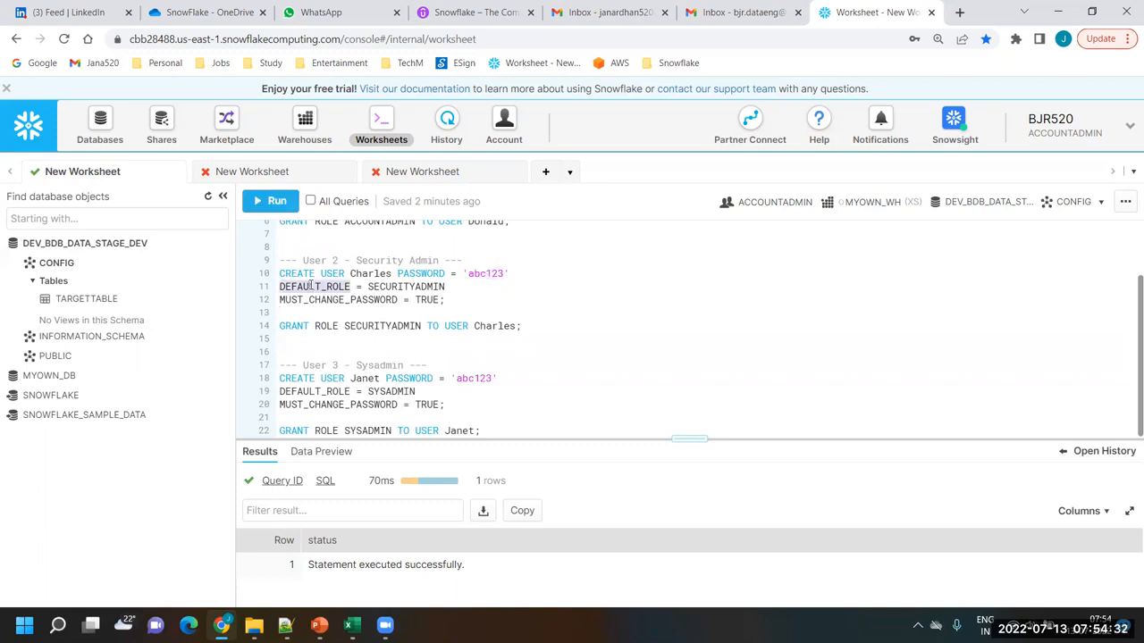
double_click(418, 287)
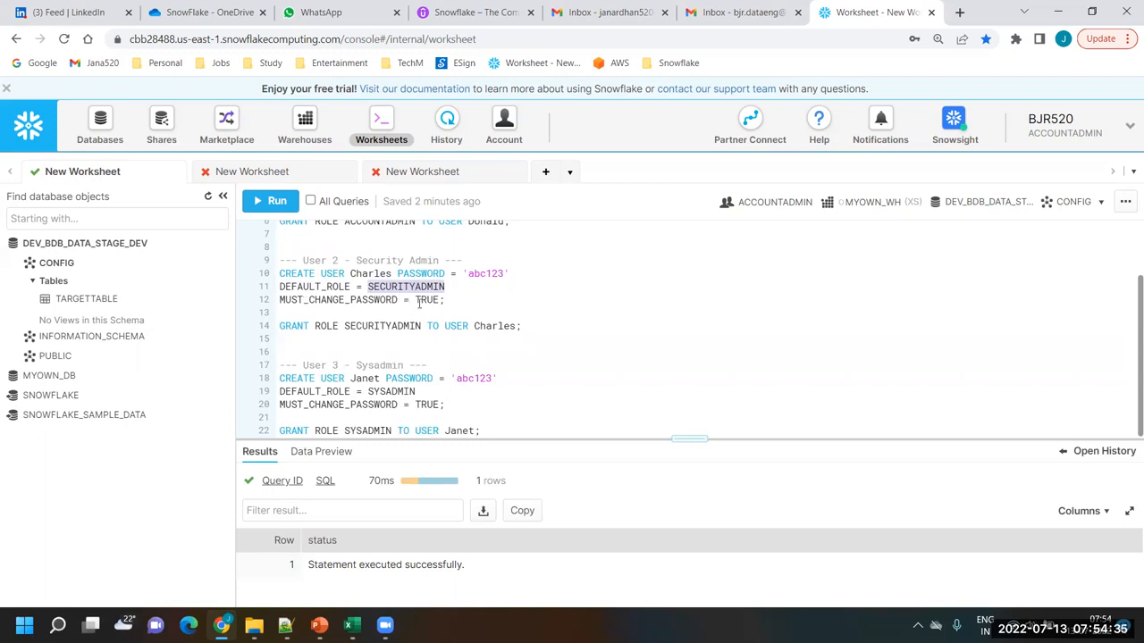
left_click_drag(445, 300, 254, 277)
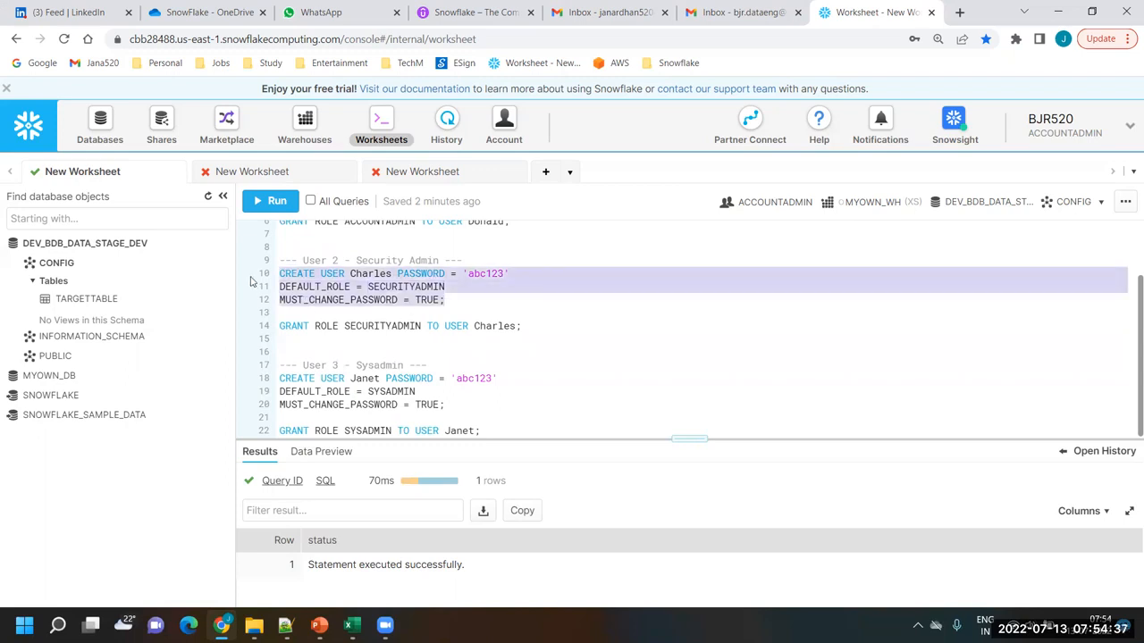
left_click(270, 202)
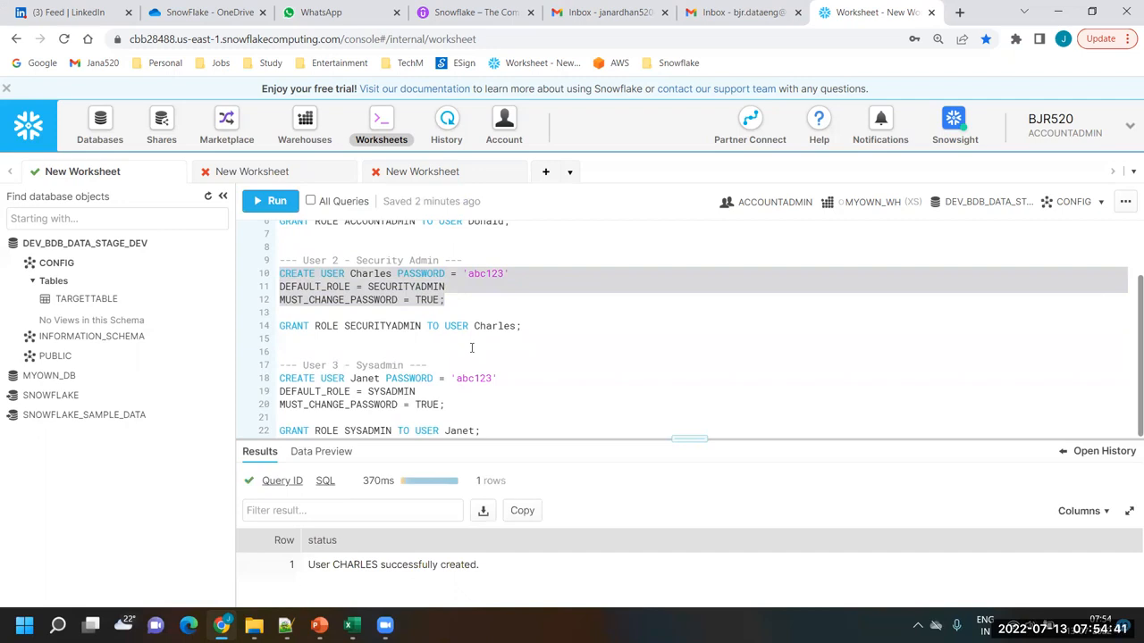
Run the GRANT ROLE statement that assigns SECURITYADMIN to User 2
left_click_drag(536, 328, 271, 330)
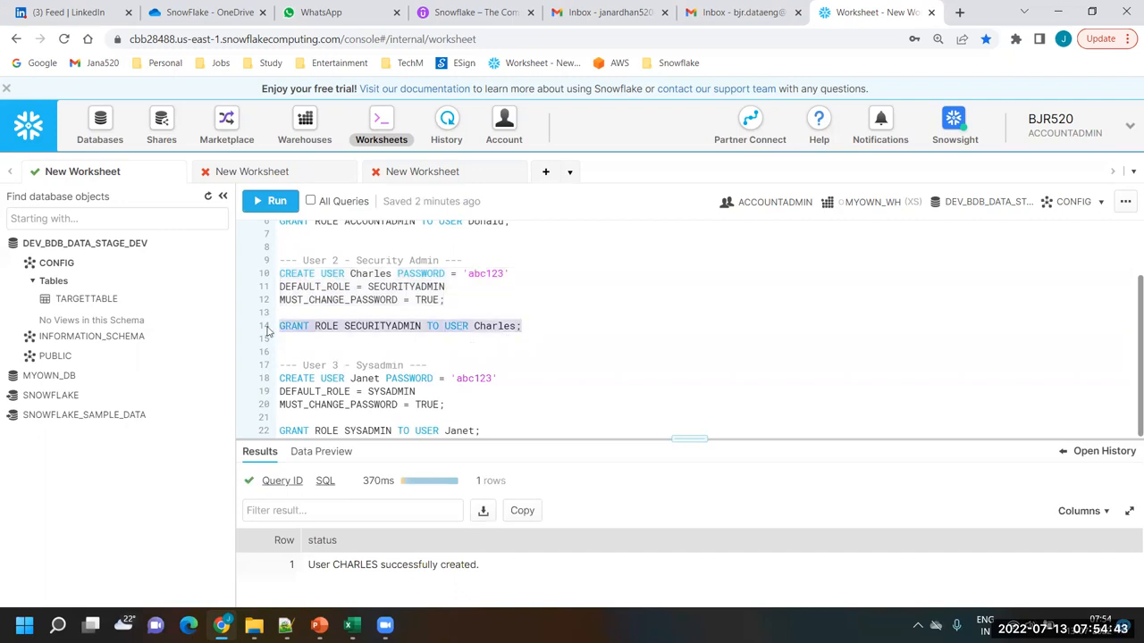
left_click(276, 202)
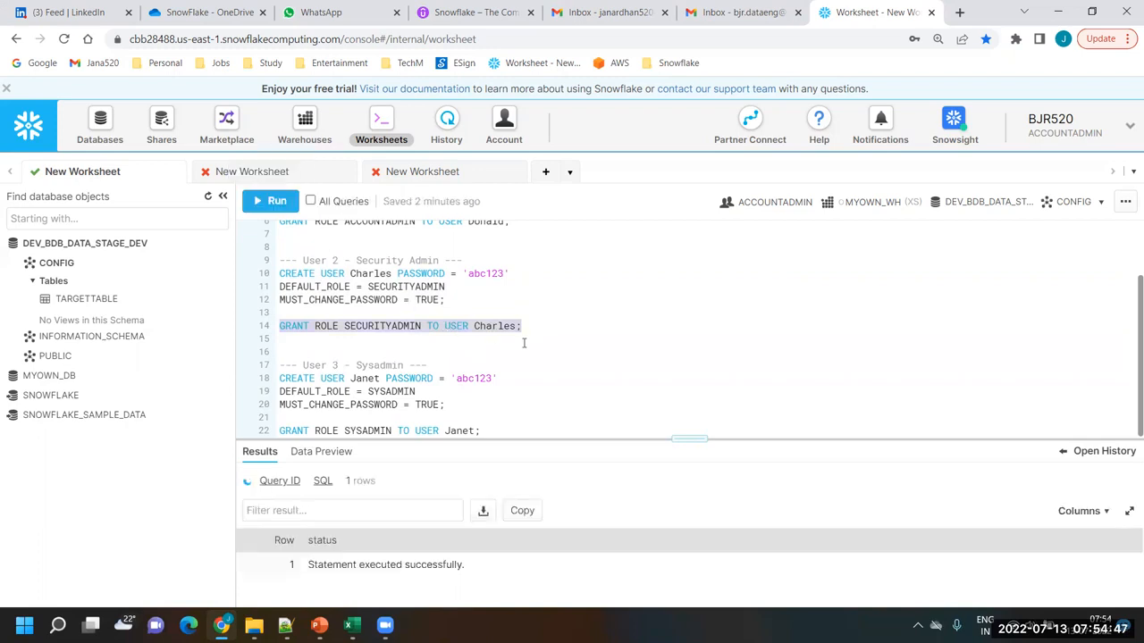
left_click(532, 388)
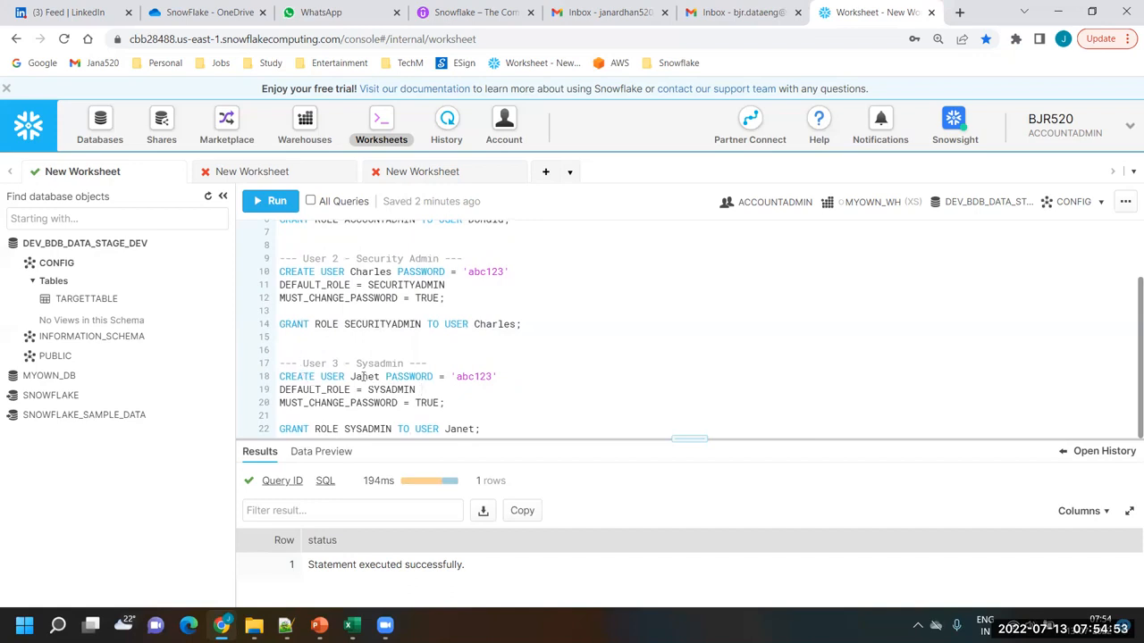
Check User 3's name and default role, and run its CREATE USER statement with default role SYSADMIN
double_click(364, 377)
double_click(393, 389)
left_click(454, 406)
left_click_drag(455, 405, 274, 379)
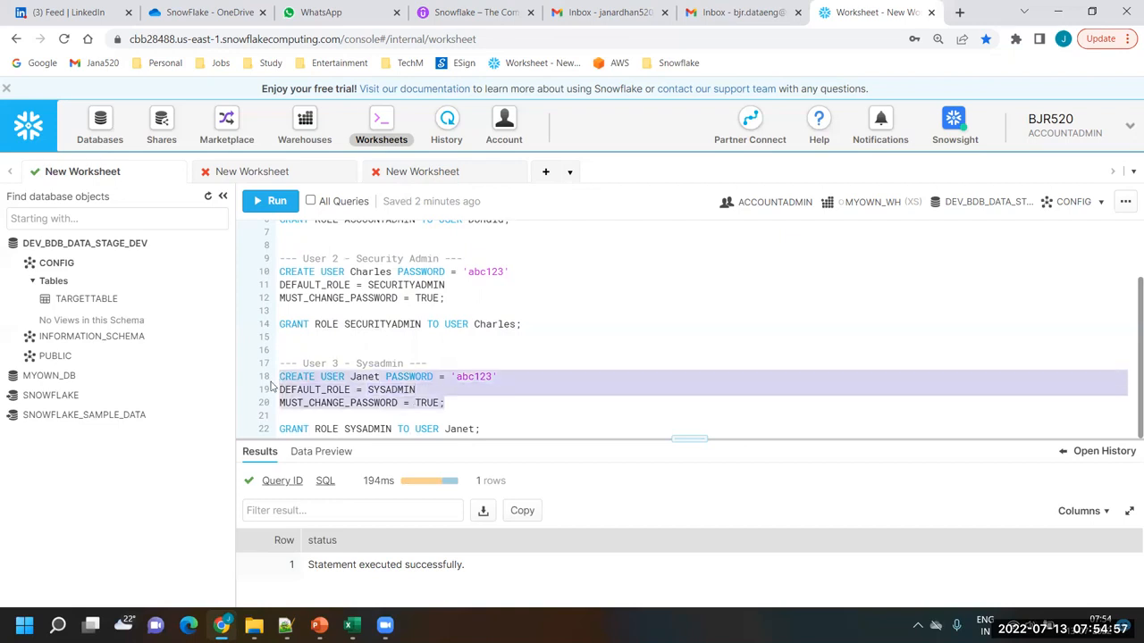
left_click(273, 201)
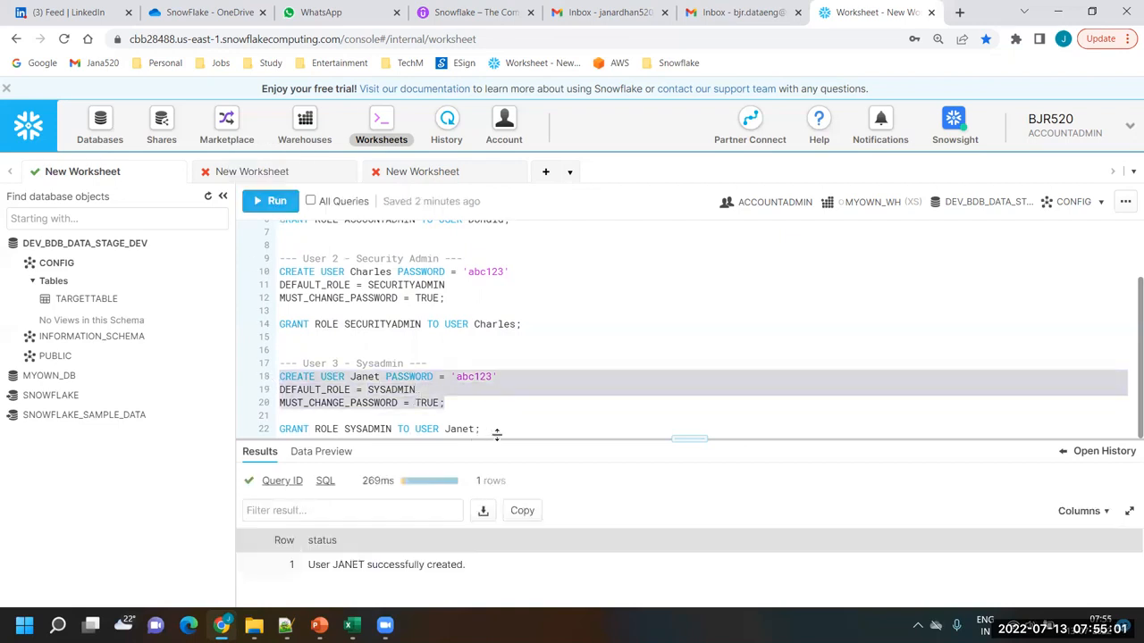
Run the GRANT ROLE statement that assigns SYSADMIN to User 3
left_click_drag(498, 429, 270, 428)
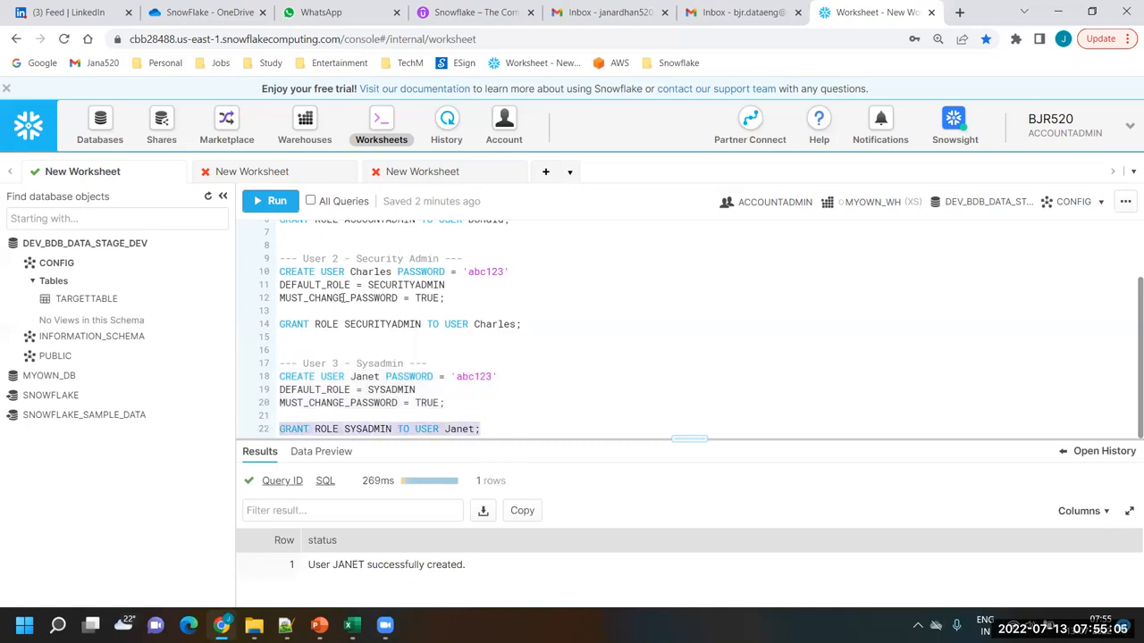
left_click(270, 202)
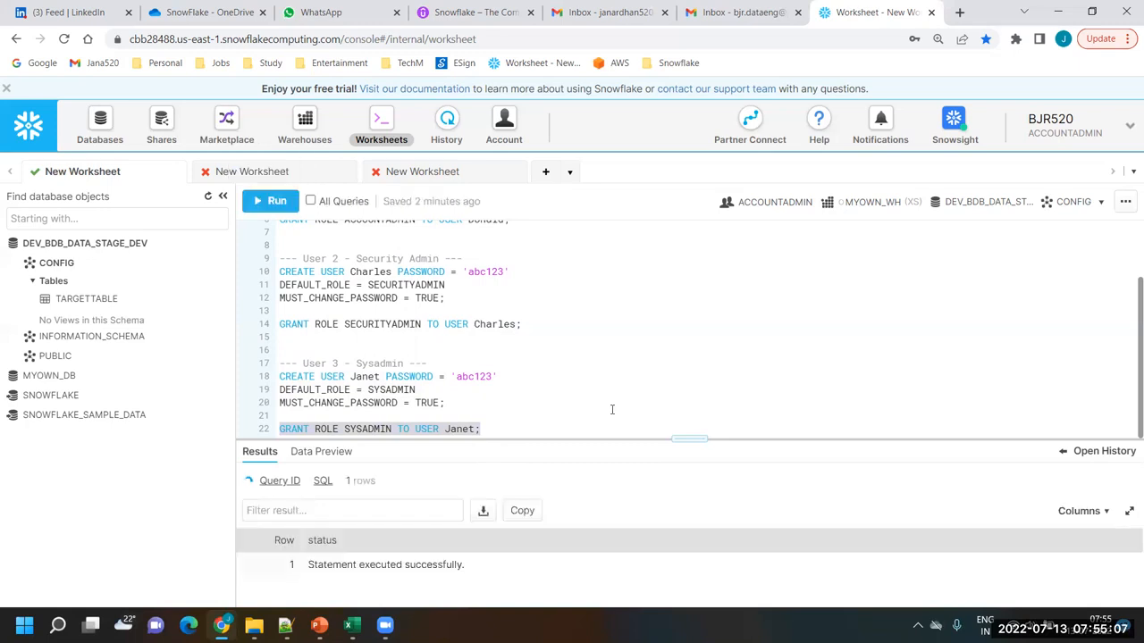
left_click(584, 378)
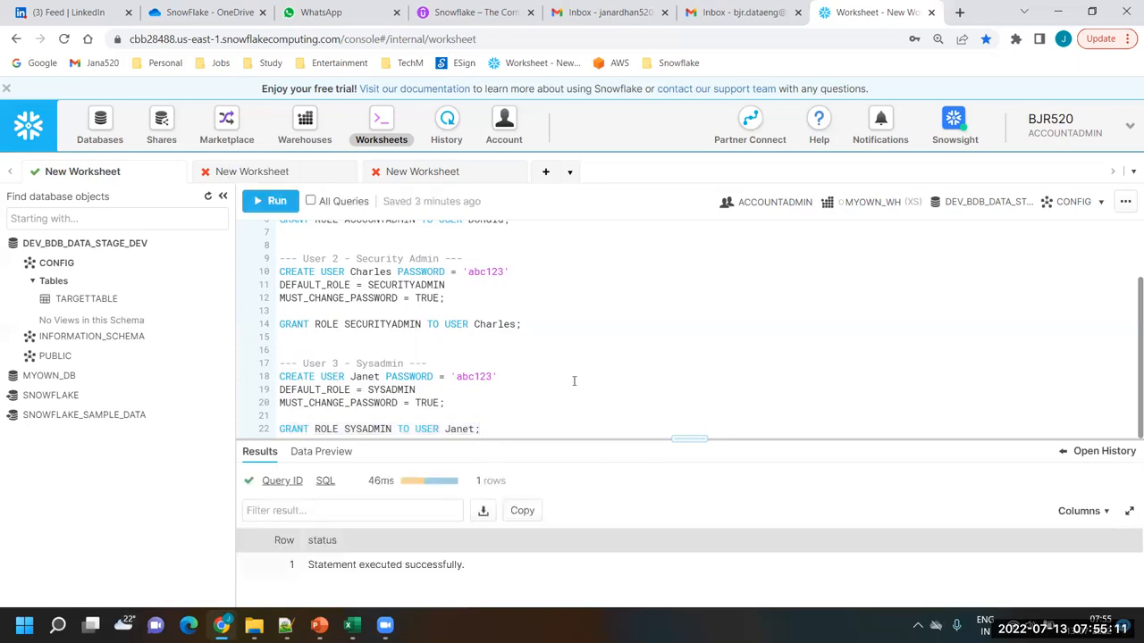
scroll(573, 380, "up", 3)
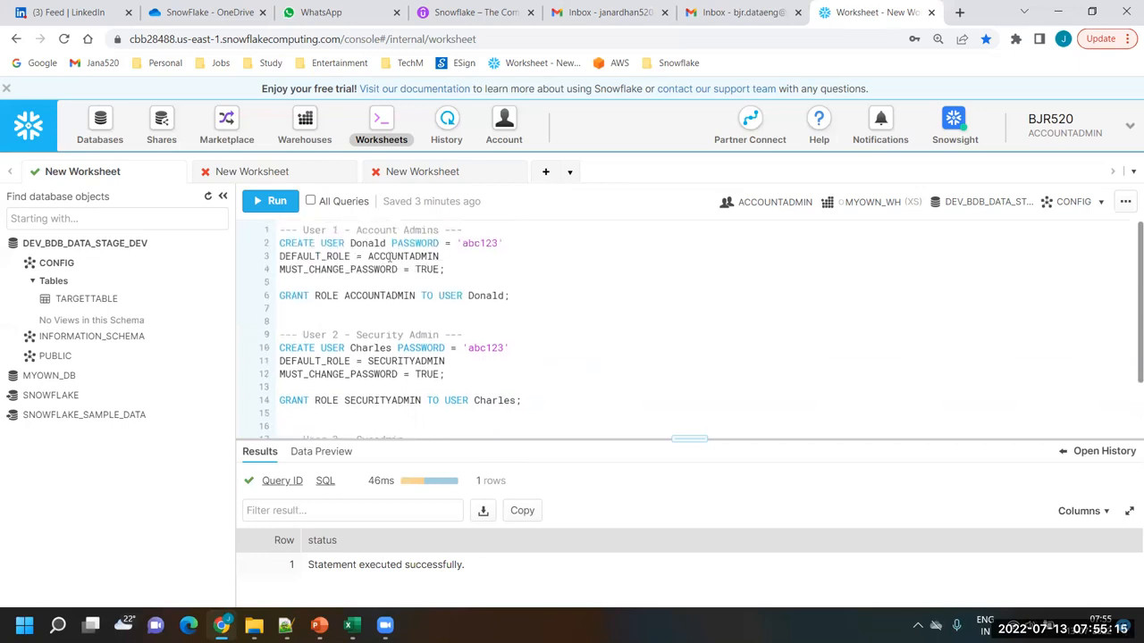
Review the default roles in the CREATE USER statements for Users 1, 2 and 3, and check User 1's username
double_click(387, 361)
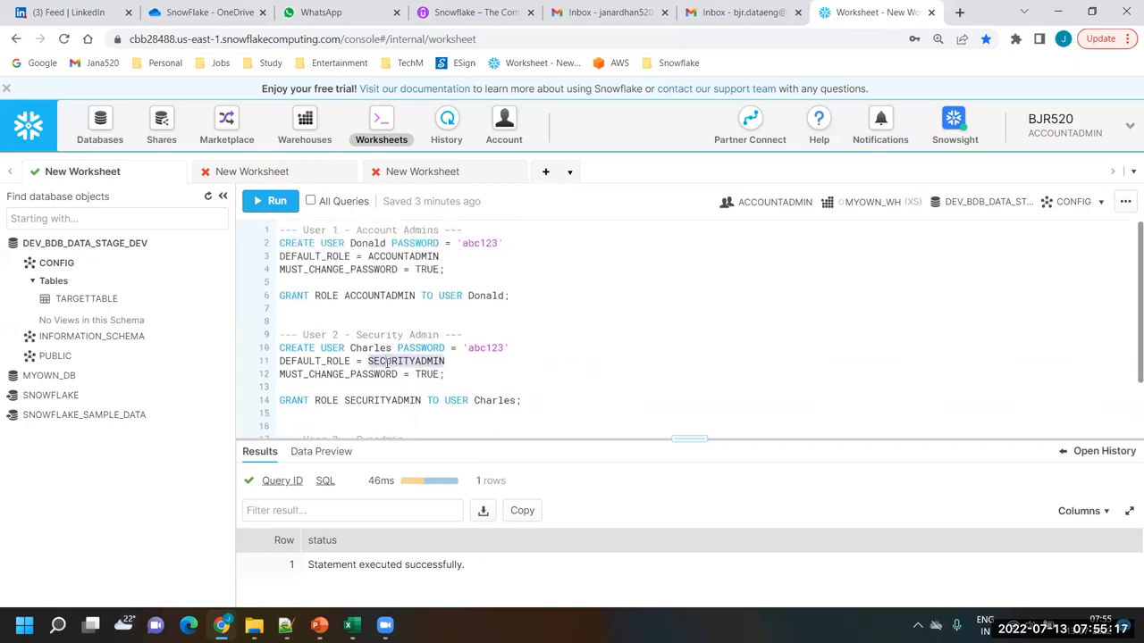
scroll(389, 367, "down", 2)
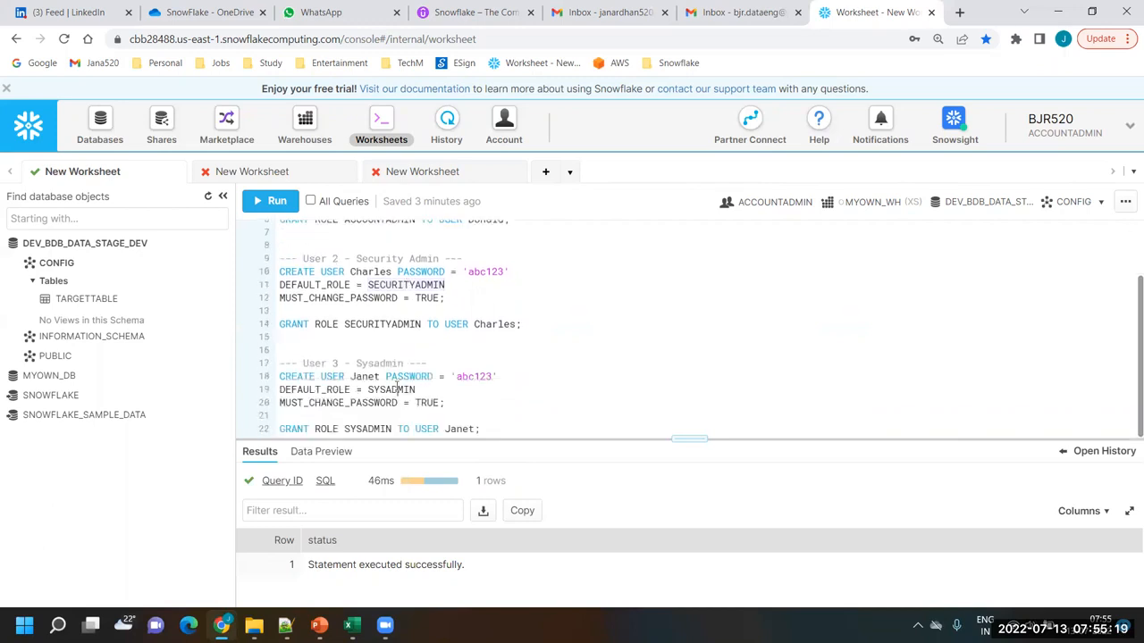
double_click(393, 389)
left_click(596, 384)
scroll(603, 403, "up", 2)
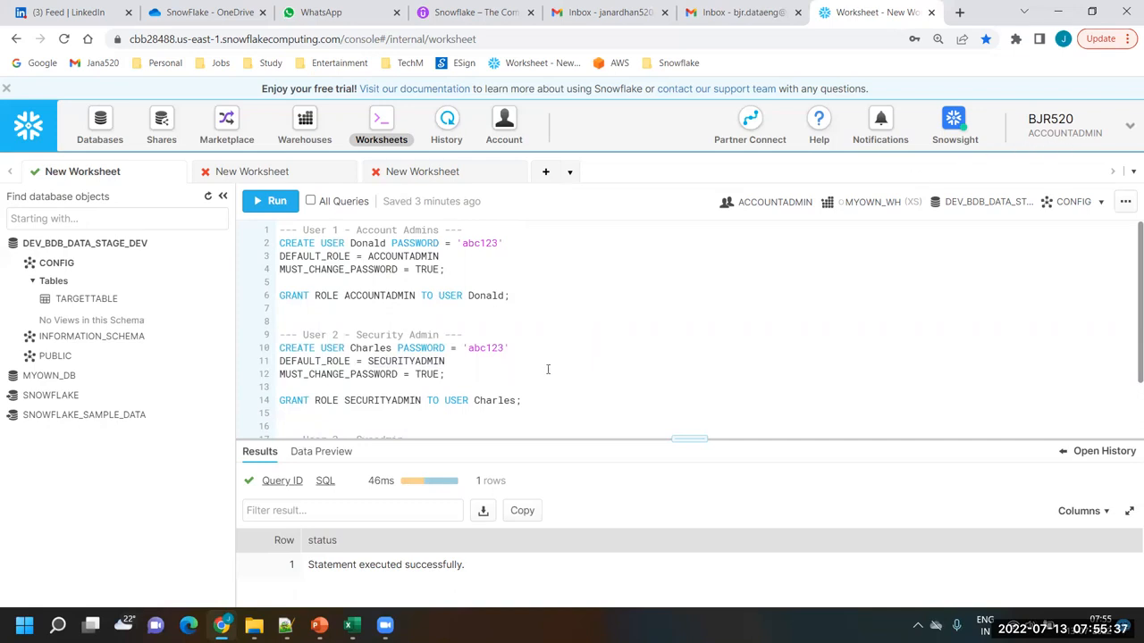
scroll(548, 369, "down", 2)
scroll(548, 369, "up", 2)
double_click(394, 256)
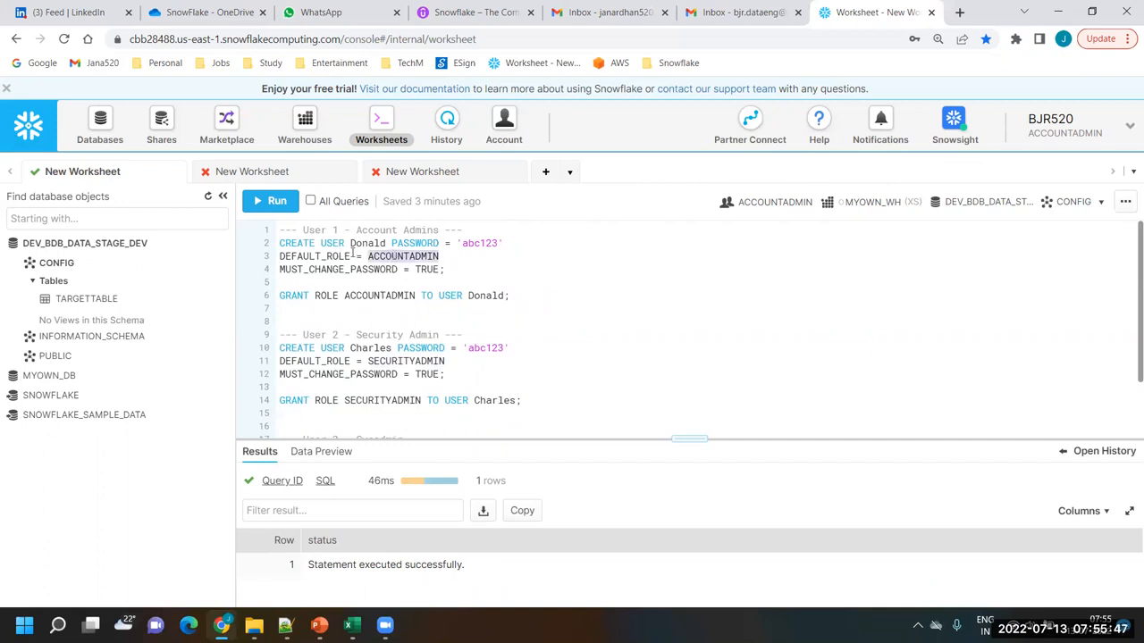
double_click(361, 243)
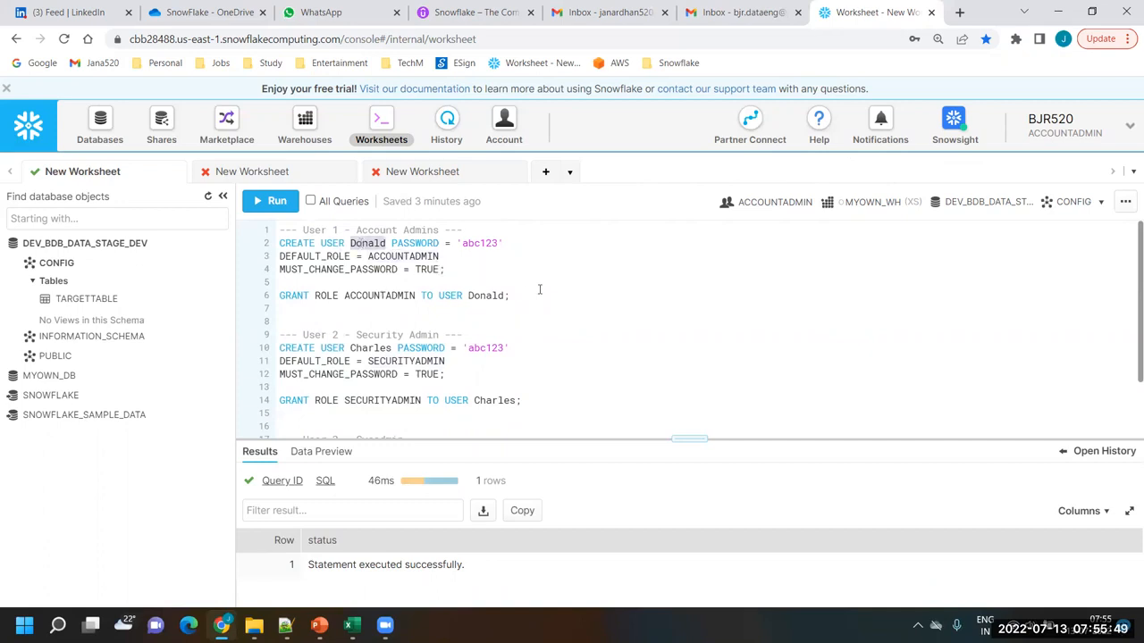
Examine the complete CREATE USER and GRANT ROLE blocks of the account admin, security admin and sysadmin users
left_click_drag(524, 295, 250, 246)
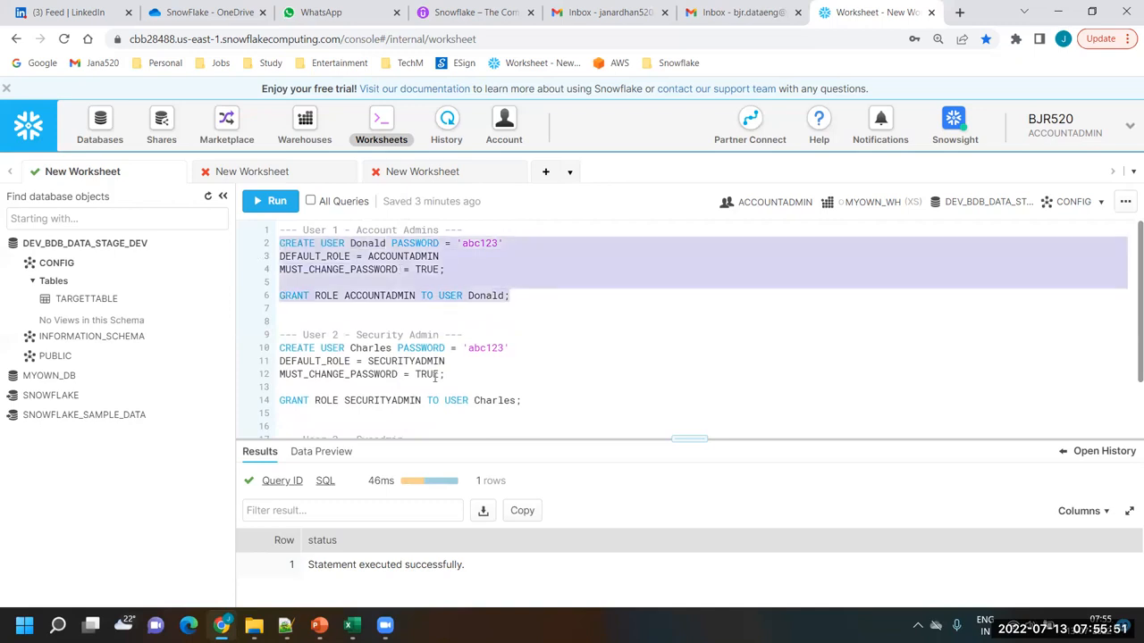
scroll(435, 379, "down", 2)
left_click(367, 272)
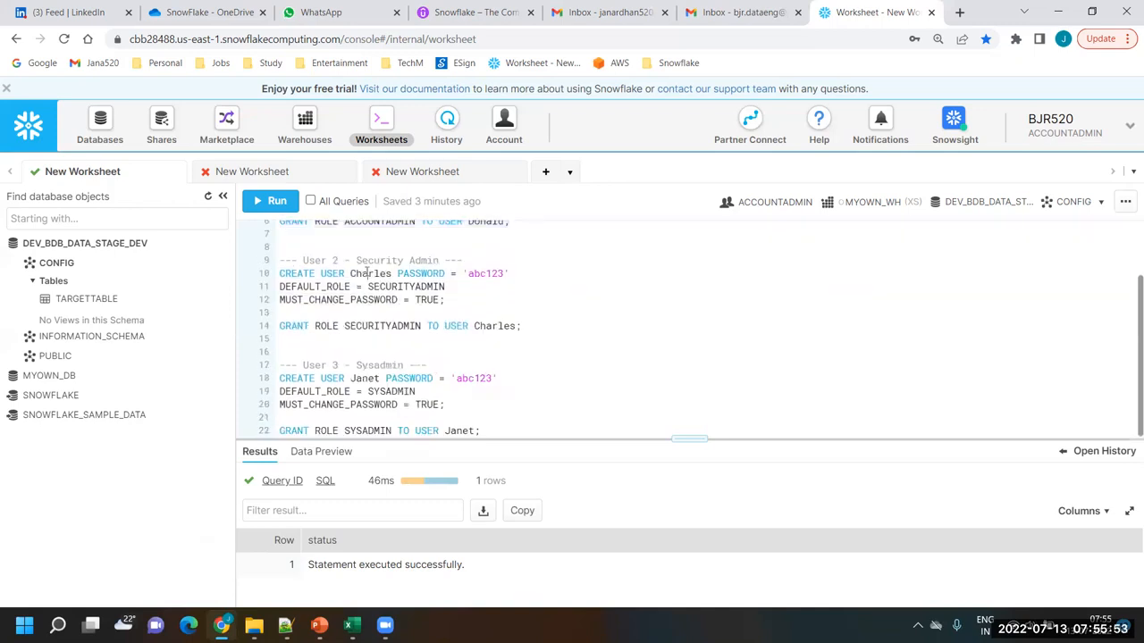
double_click(366, 272)
left_click_drag(524, 328, 278, 277)
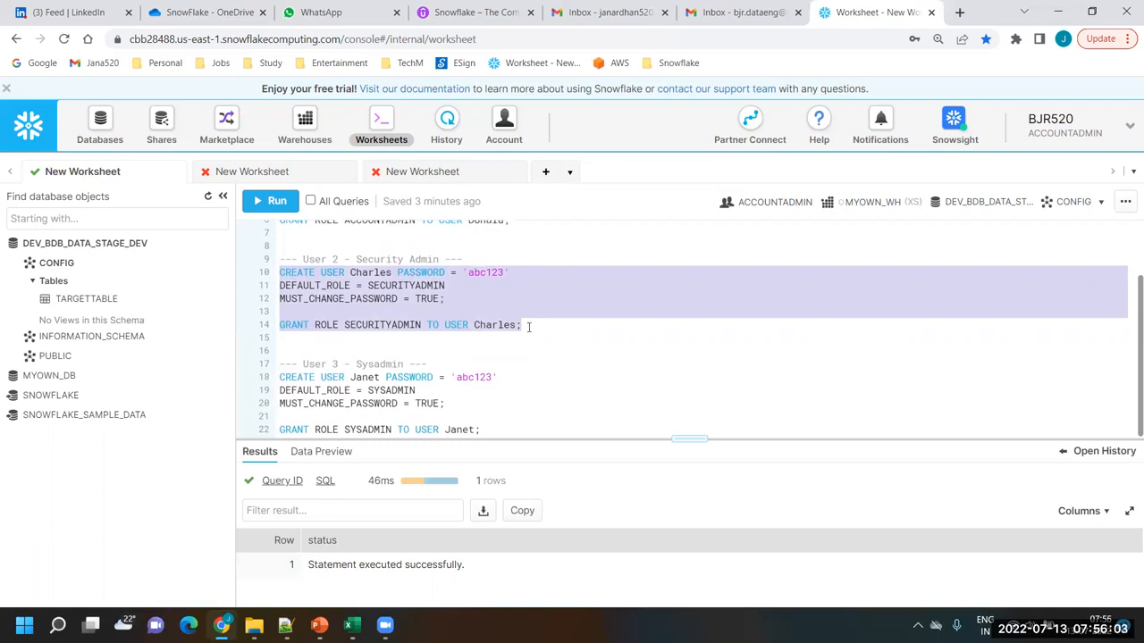
left_click_drag(502, 433, 277, 384)
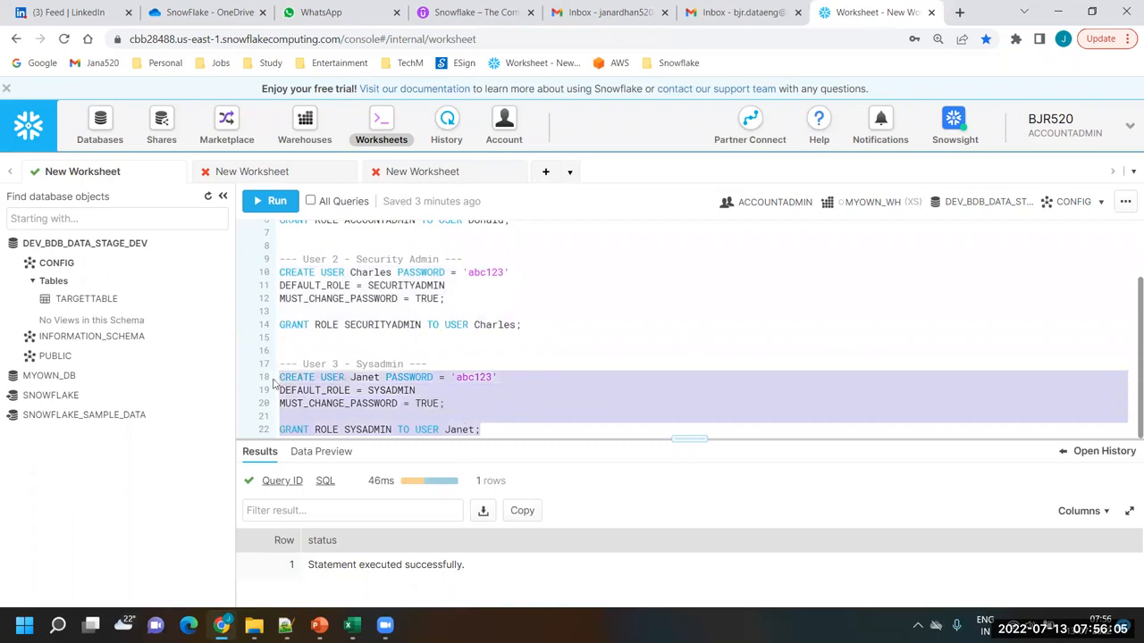
left_click(387, 390)
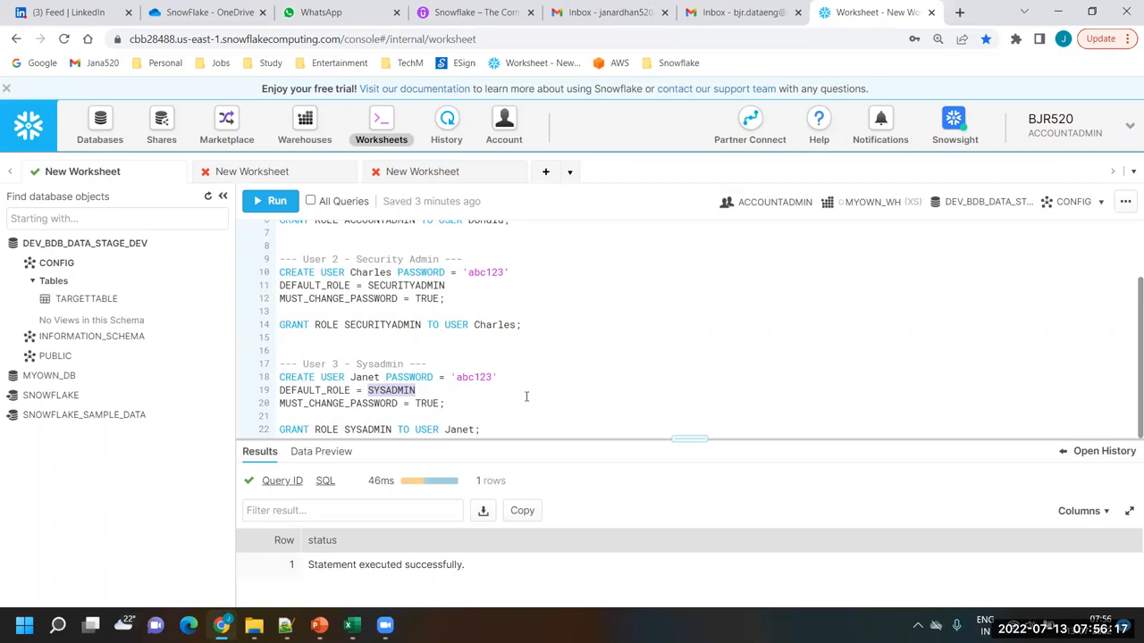
left_click(515, 399)
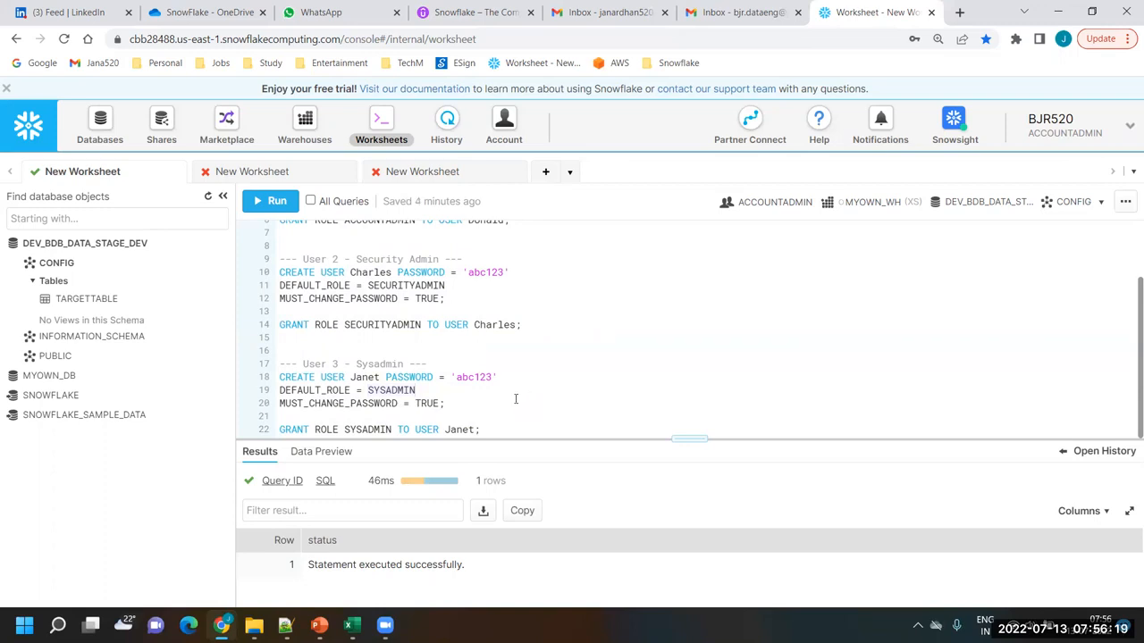
scroll(516, 400, "up", 2)
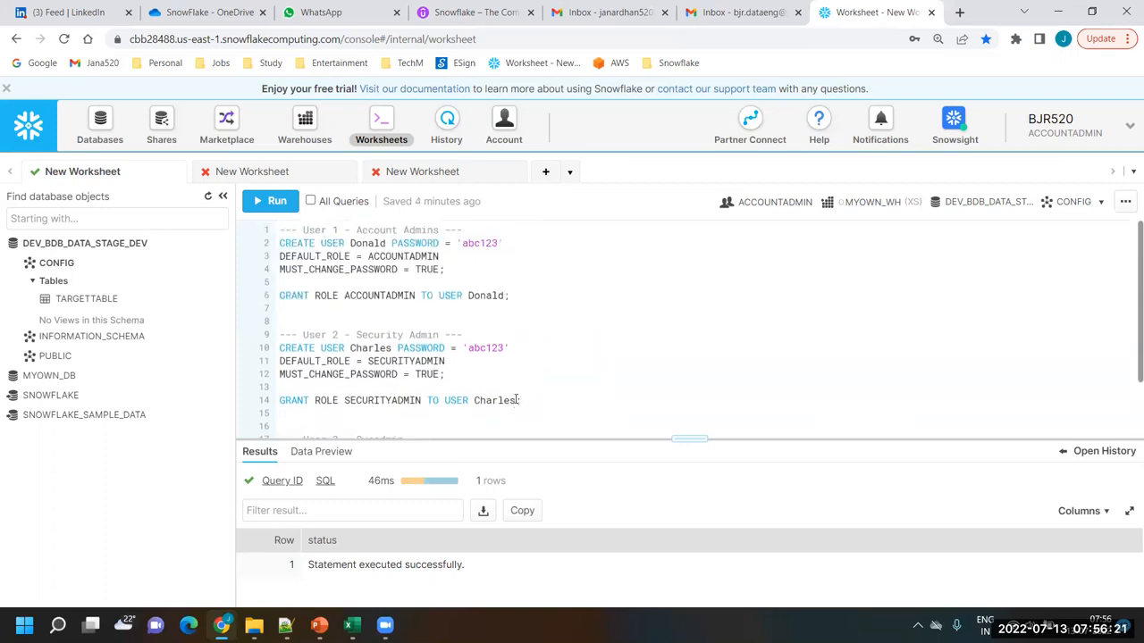
scroll(516, 399, "down", 2)
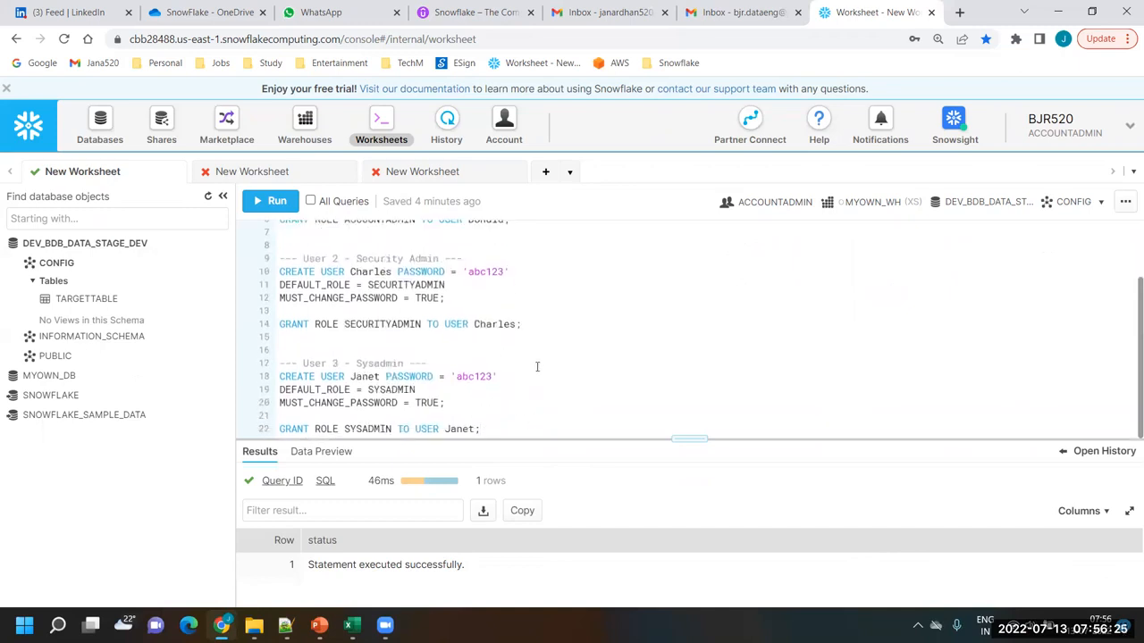
scroll(536, 366, "up", 2)
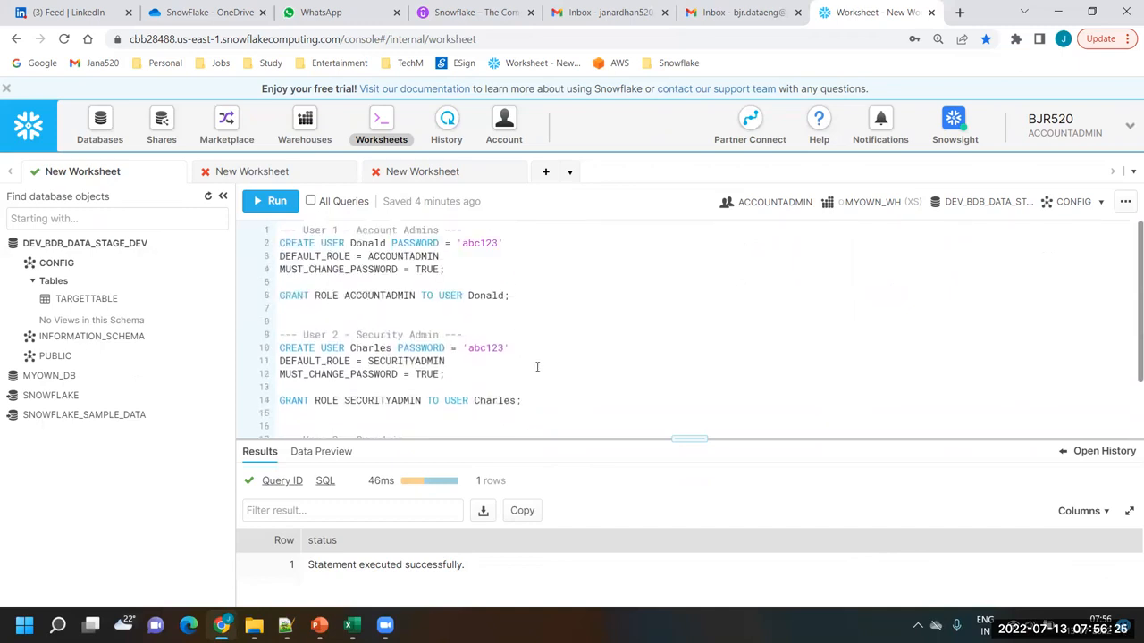
Check User 2's username, default role and initial password in the security admin definition
double_click(363, 349)
left_click(394, 361)
double_click(393, 361)
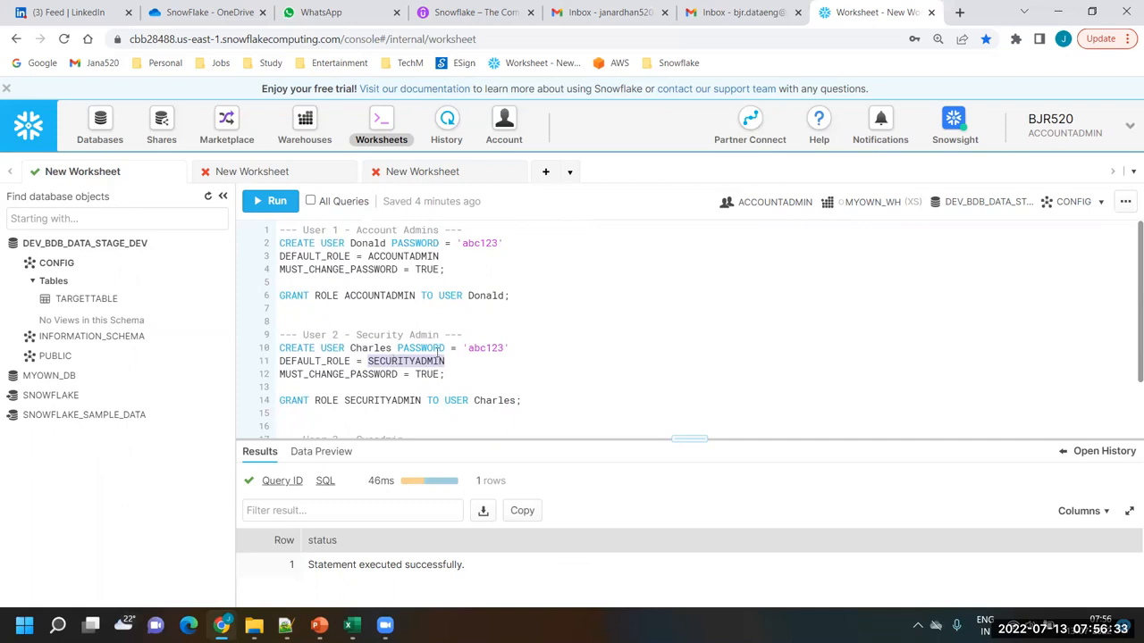
double_click(370, 347)
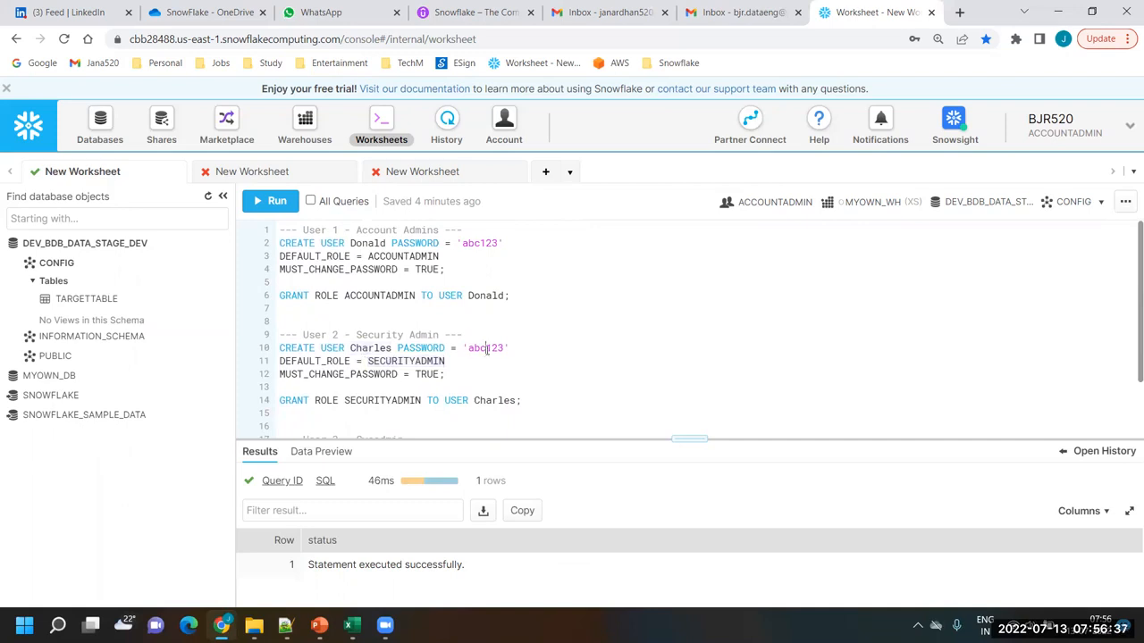
double_click(486, 348)
Log out and sign in with User 2's username and initial password, declining to save the password in the browser
left_click(1131, 126)
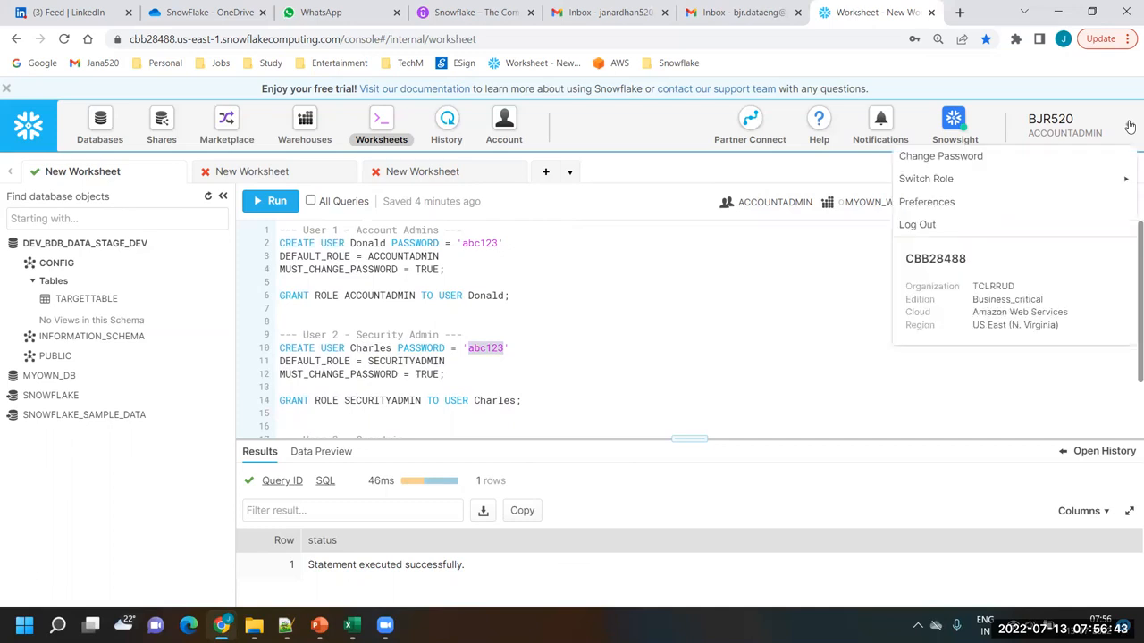
left_click(937, 225)
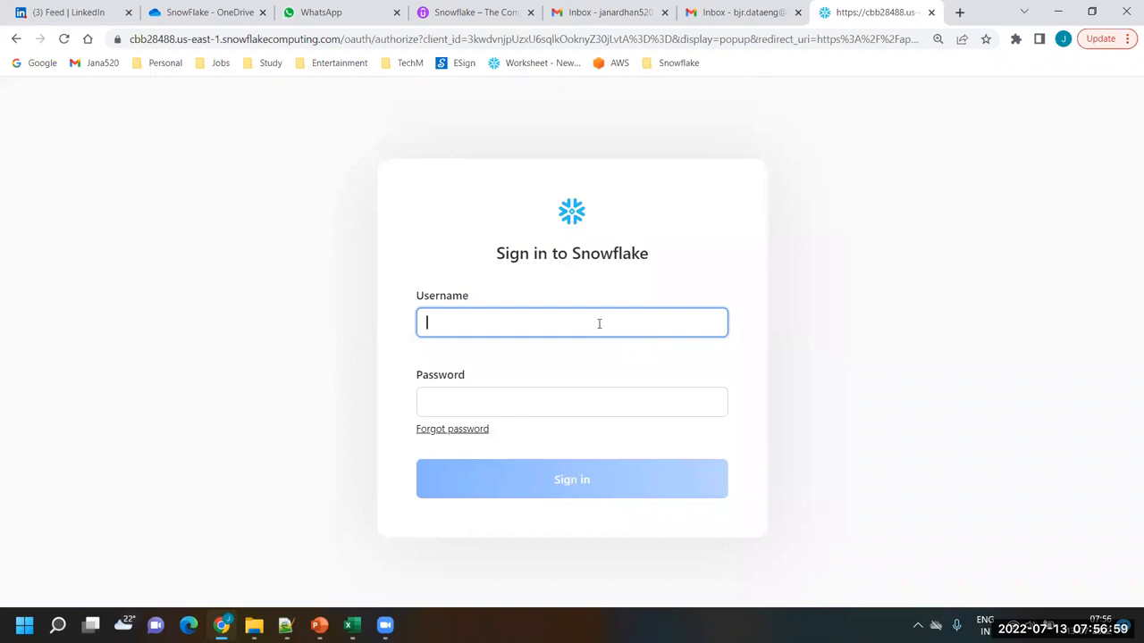
key("BackSpace")
type("Charles")
key("Tab")
type("******")
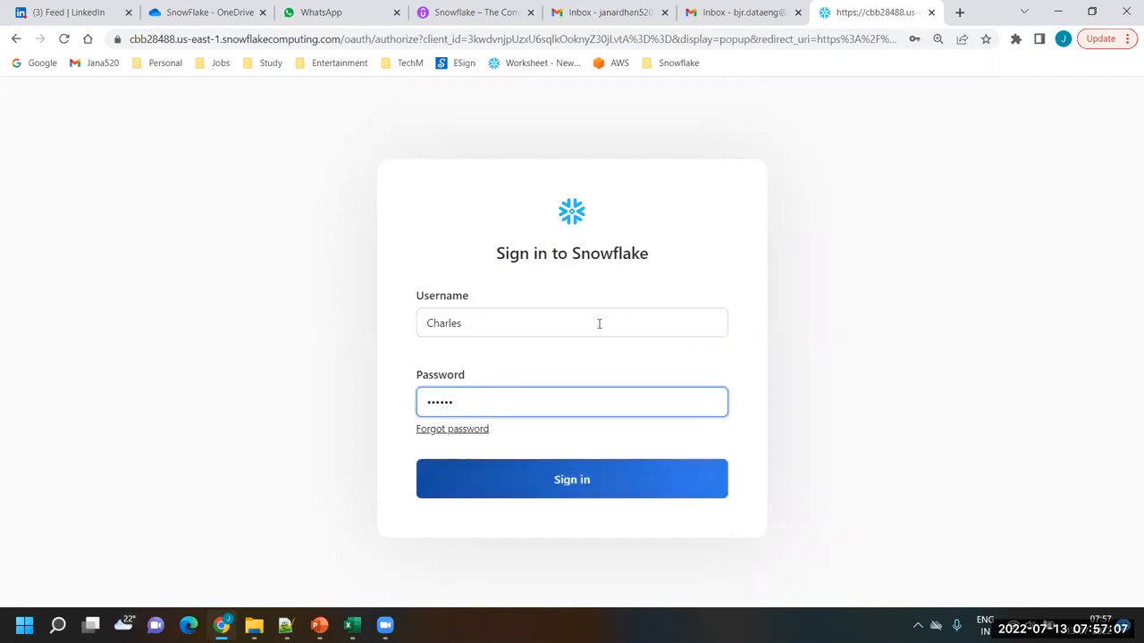
left_click(574, 479)
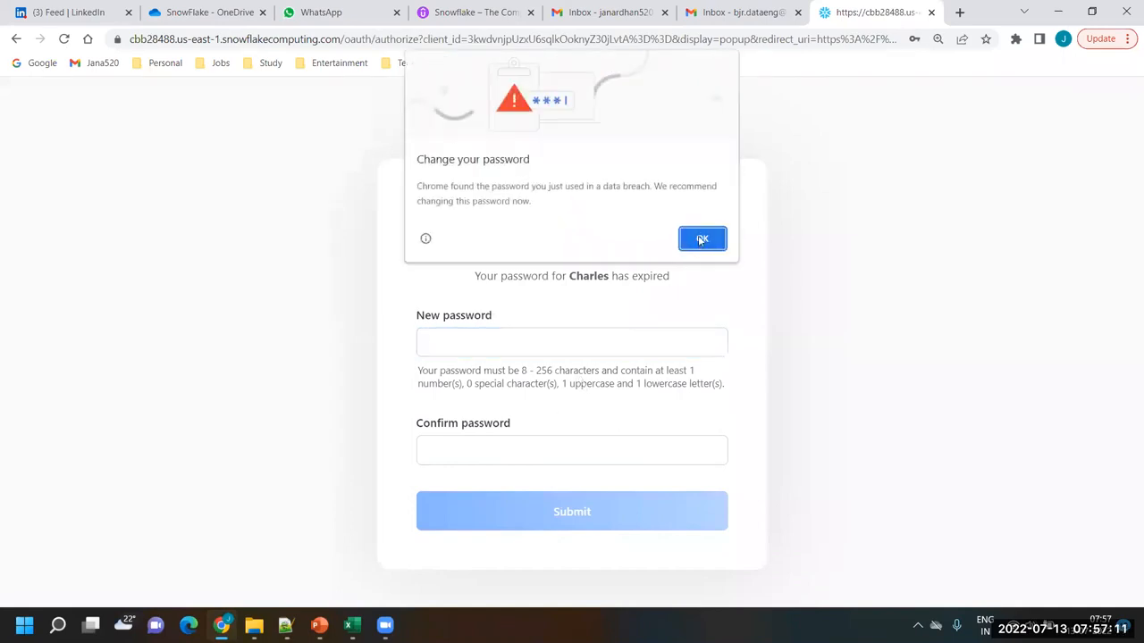
left_click(702, 240)
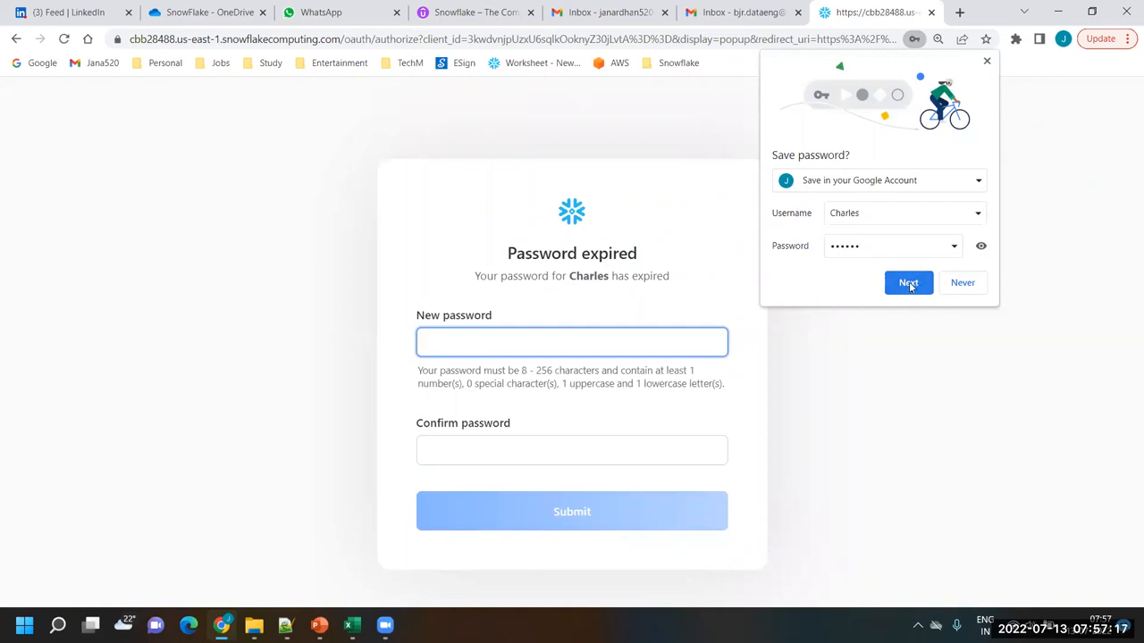
left_click(969, 286)
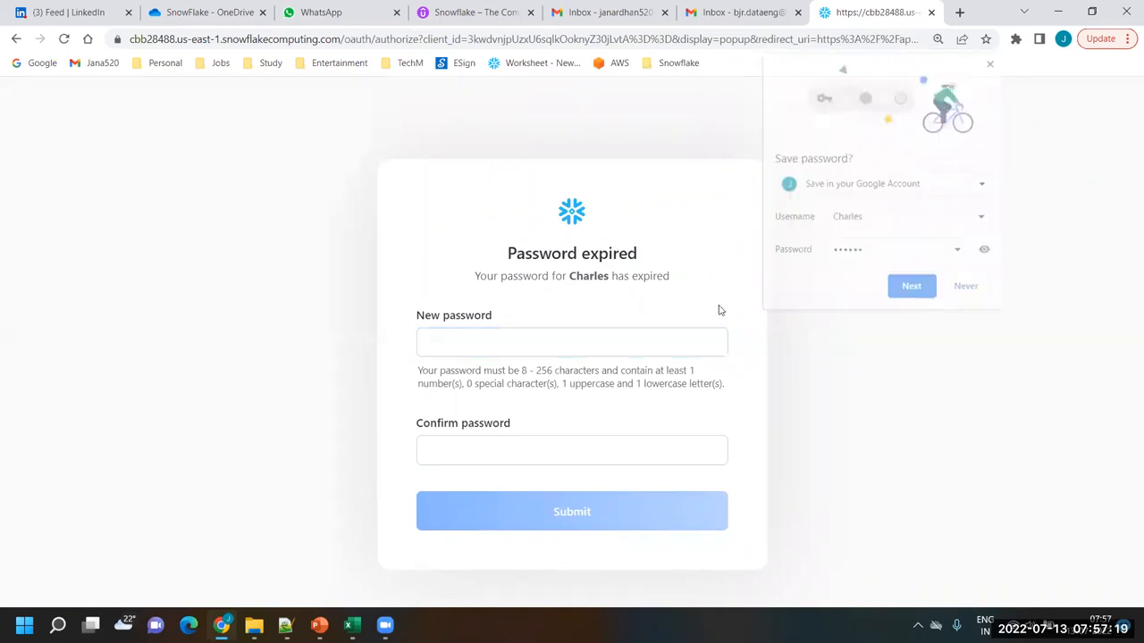
Try to enter a new password for User 2 in the New password field
left_click(637, 332)
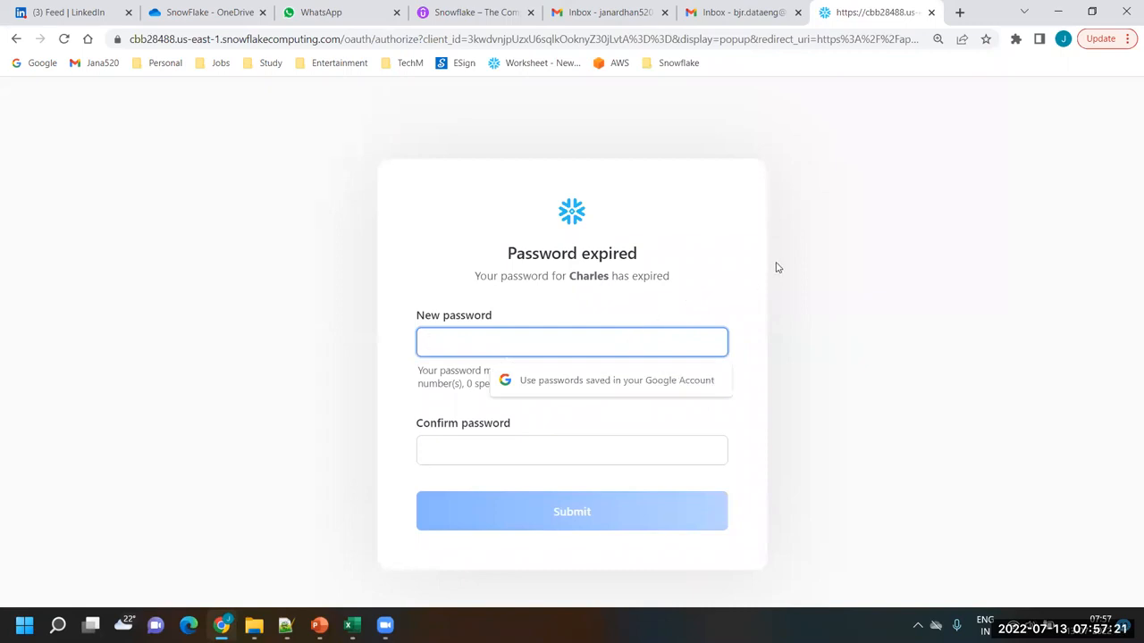
type("•••")
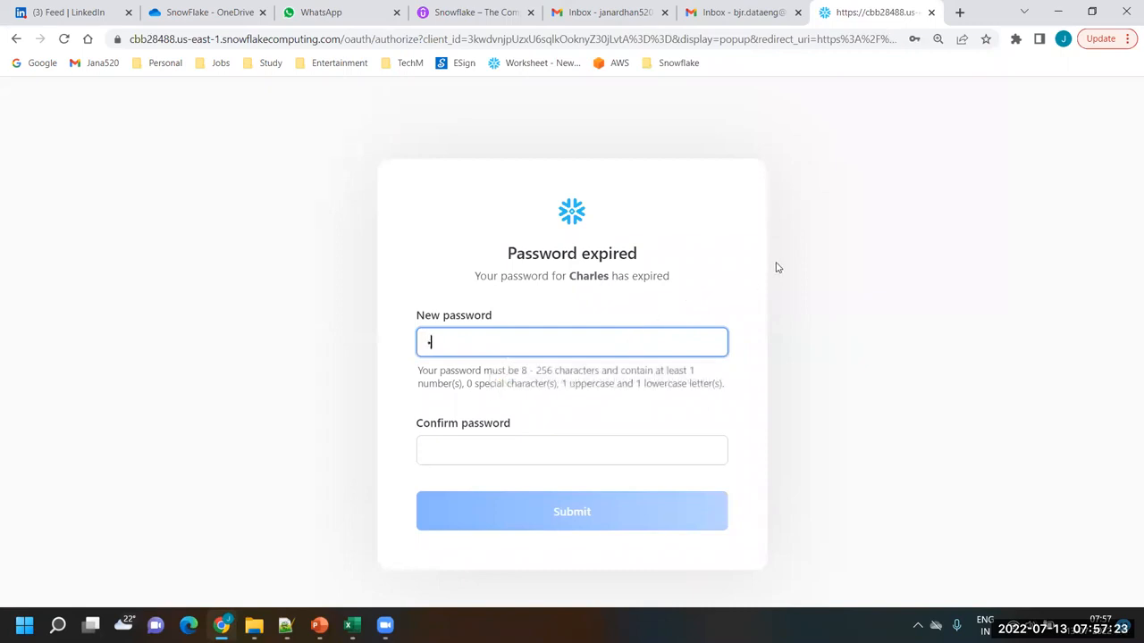
type("•••")
key("Tab")
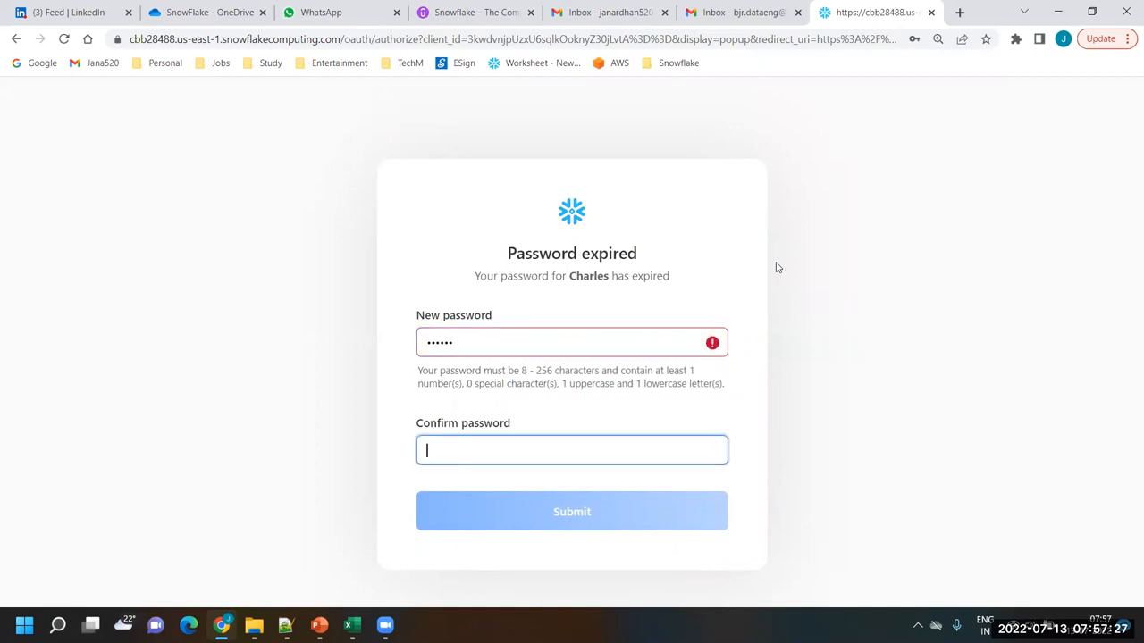
Replace the new password with one that meets the password rules, repeat it in Confirm password, and submit the change
left_click_drag(474, 340, 398, 327)
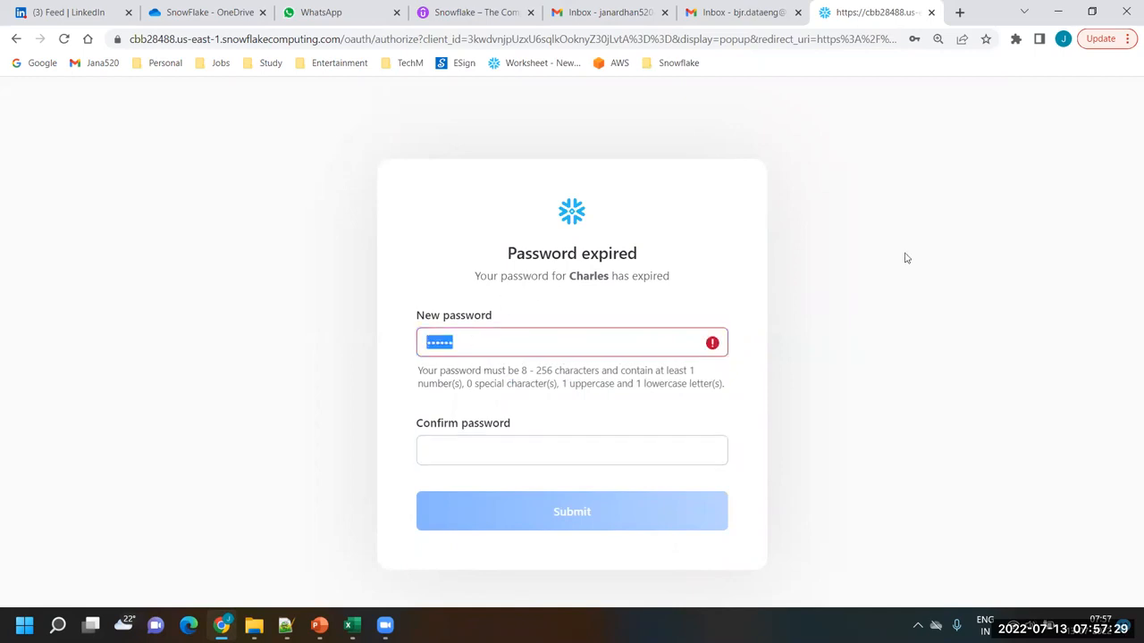
type("••••••••")
left_click(601, 453)
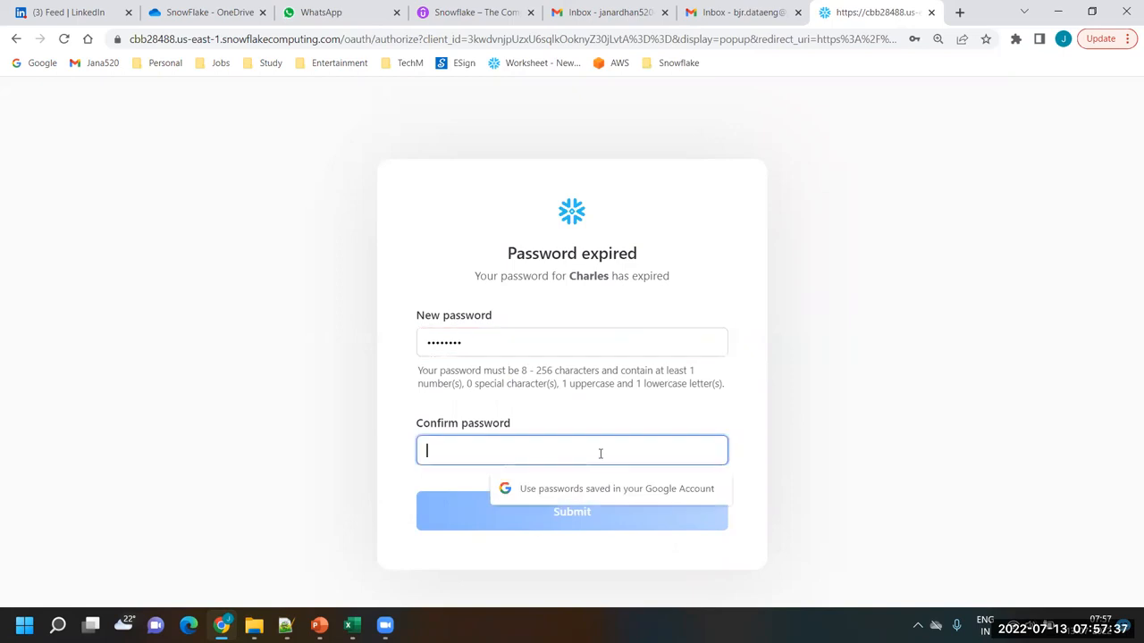
type("••••••••")
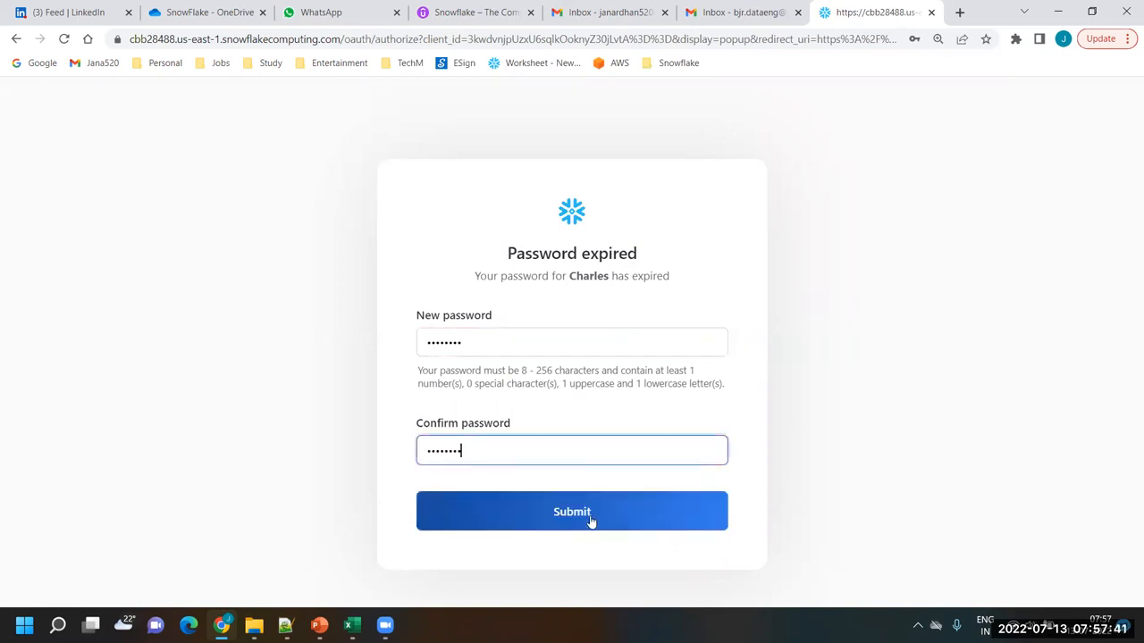
left_click(590, 521)
Switch to Lab14_AccessControl_in_Snowflake.txt in Notepad++ and append the new password as a /* */ comment to User 1's CREATE USER line
left_click(254, 625)
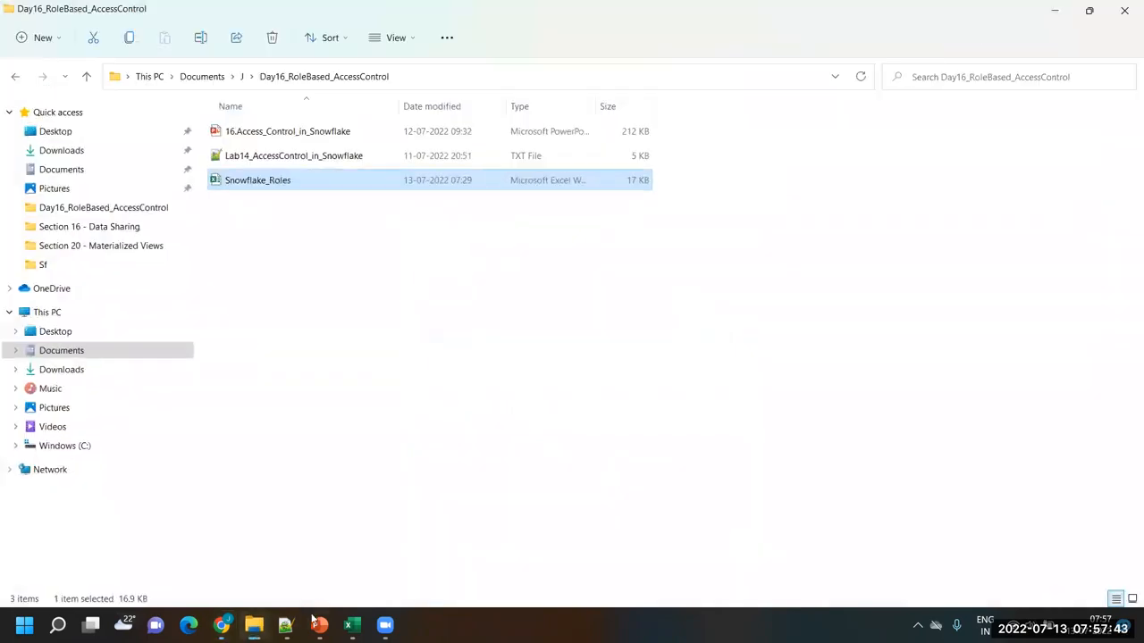
key("alt+Tab")
left_click(537, 158)
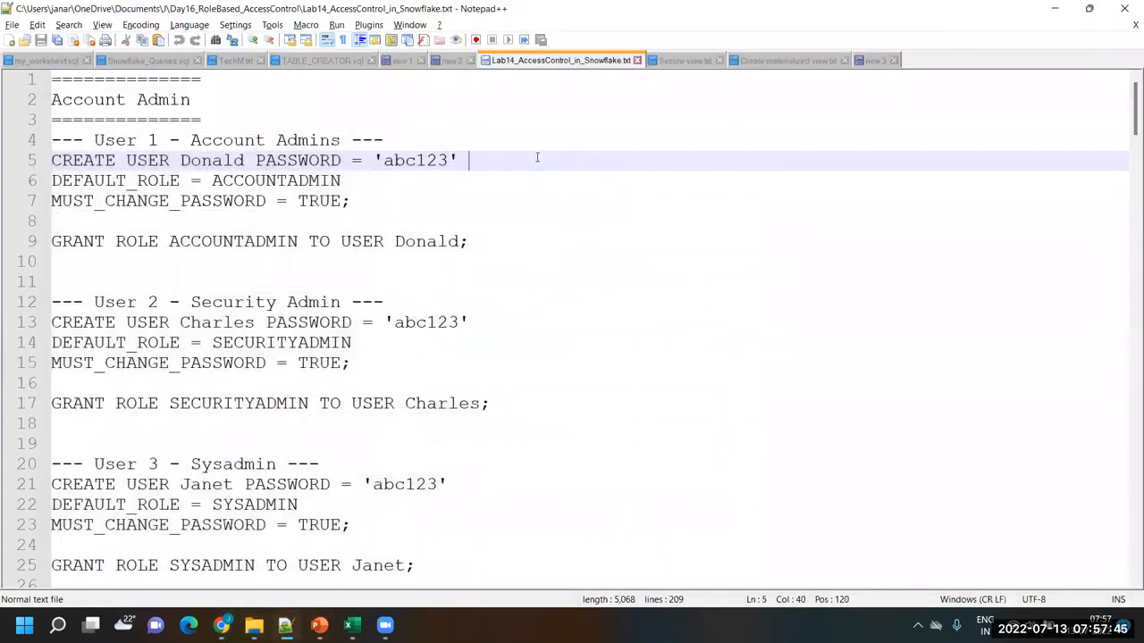
type("/")
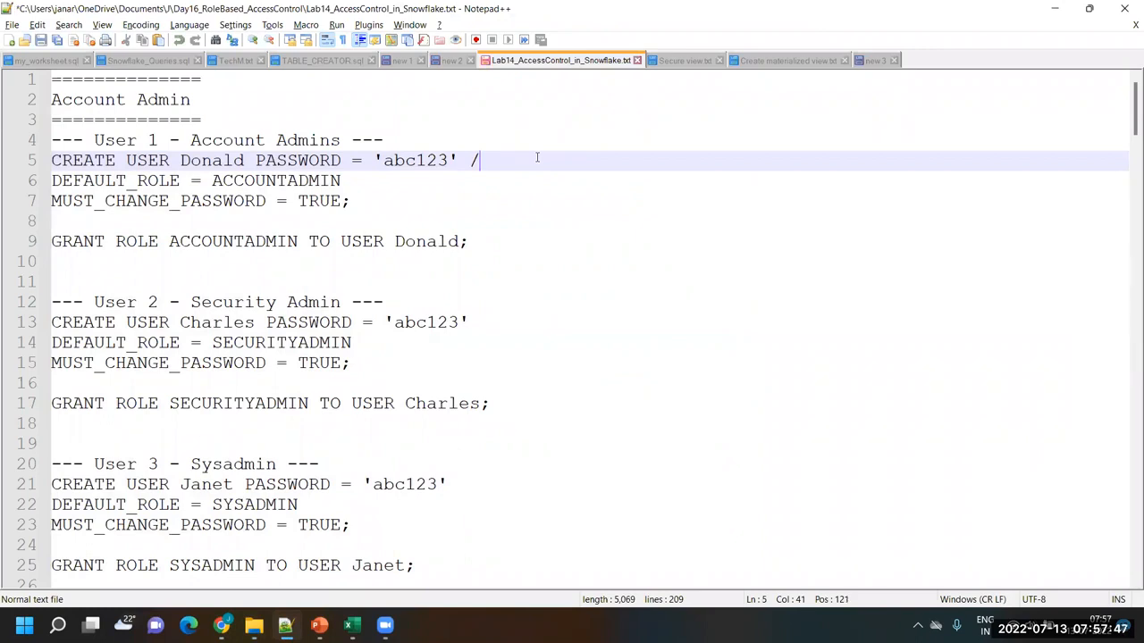
type("* A")
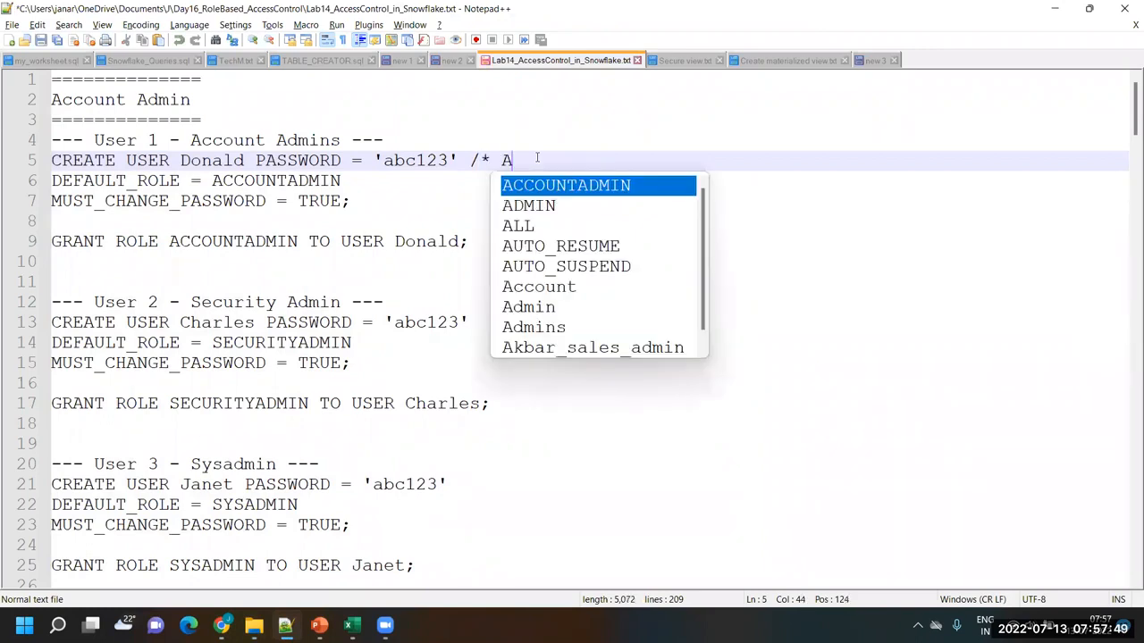
type("bcd@123")
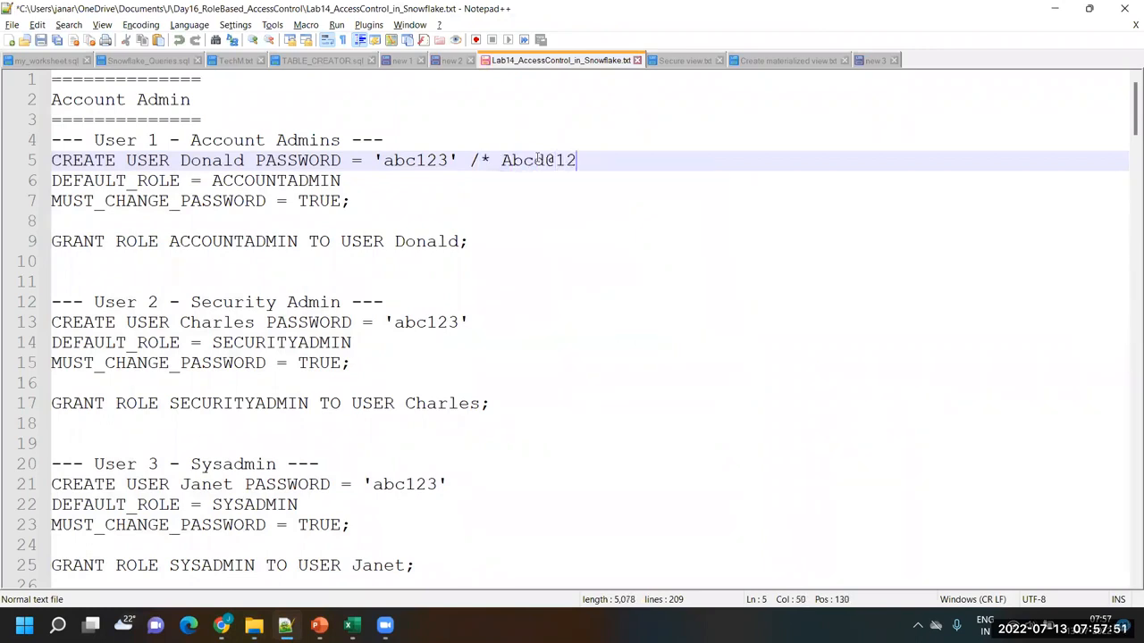
type("*/")
key("Down")
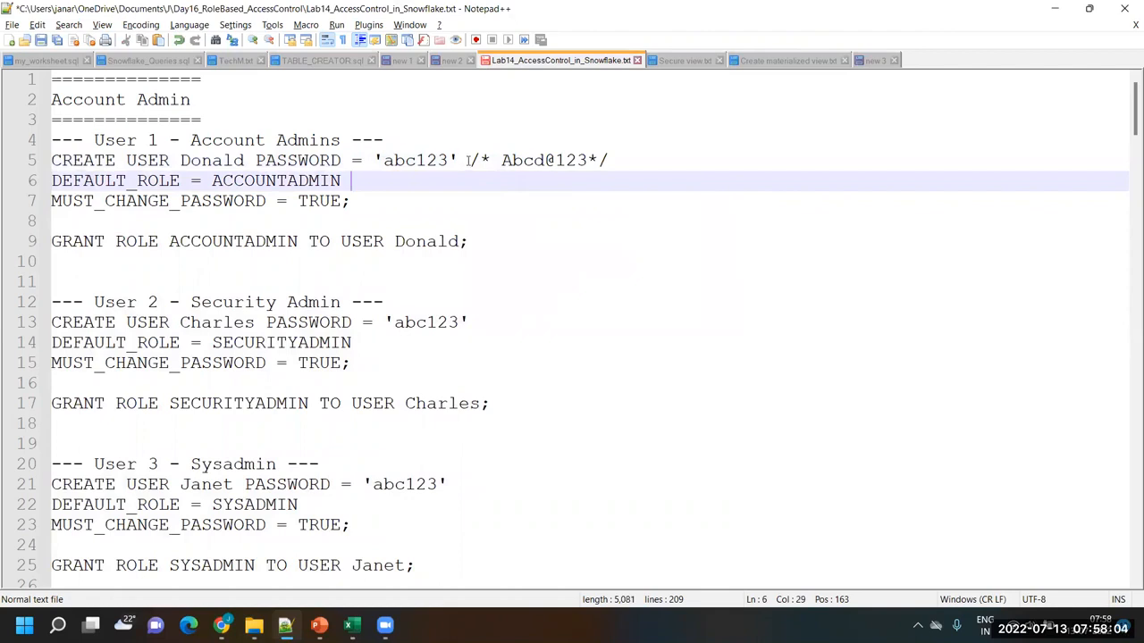
Examine the commented password on User 1's CREATE USER line, highlighting its capital letter and special character
left_click_drag(469, 161, 615, 160)
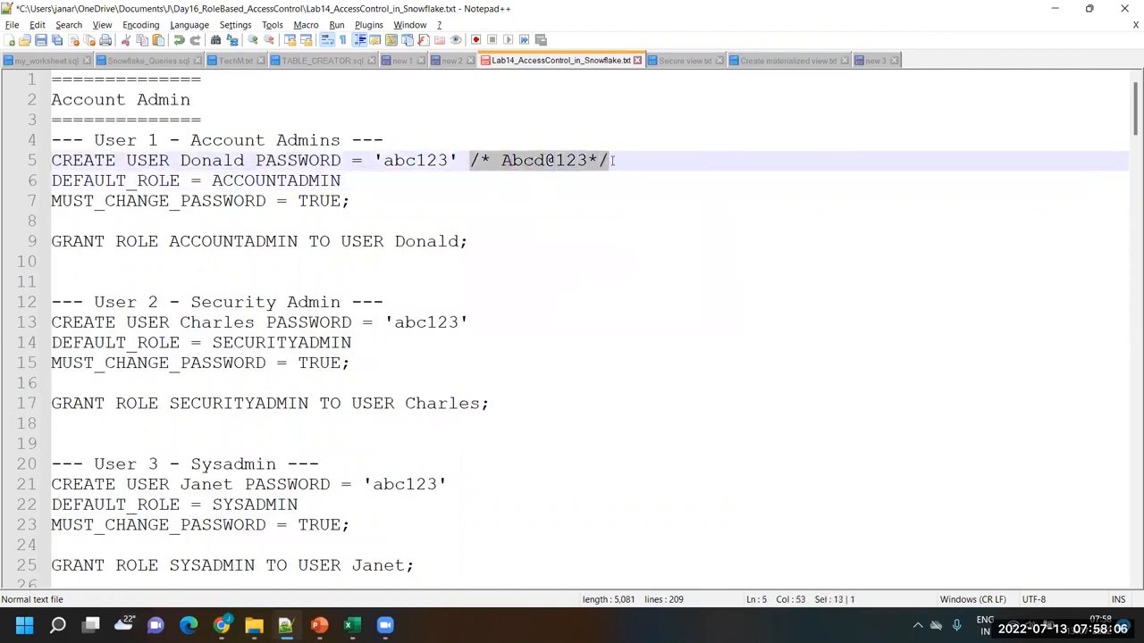
left_click(530, 181)
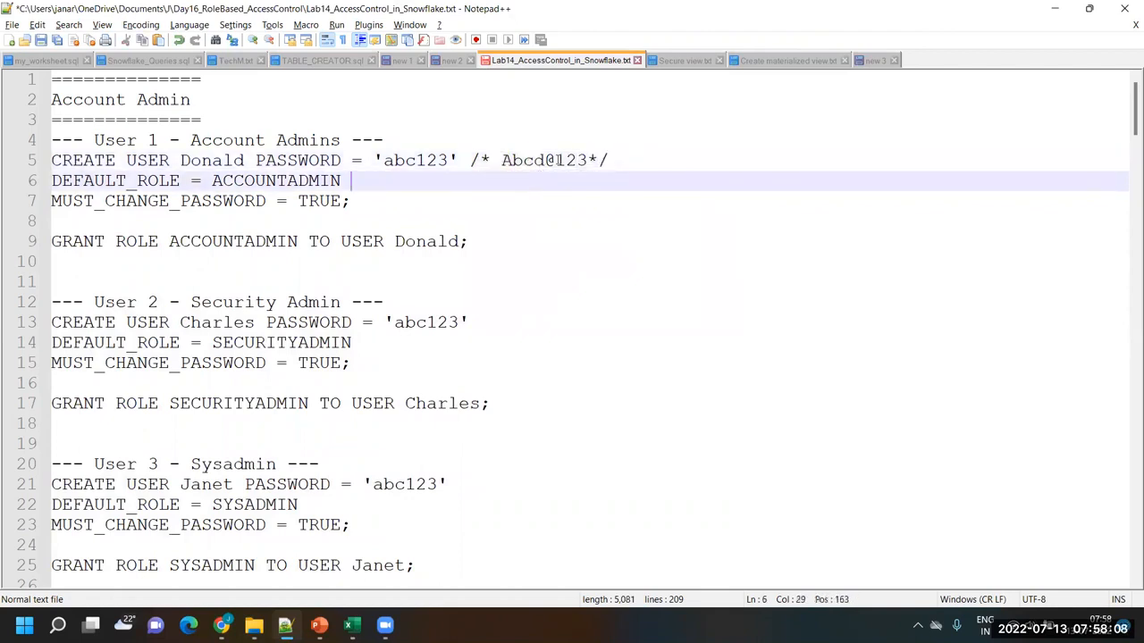
left_click(565, 160)
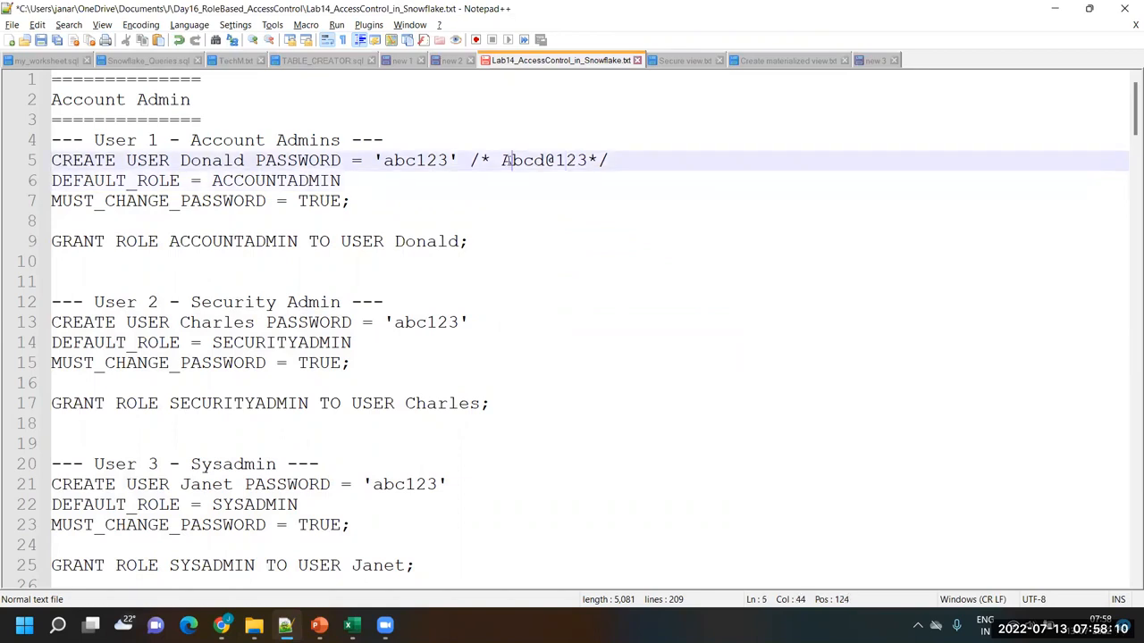
left_click_drag(502, 161, 512, 161)
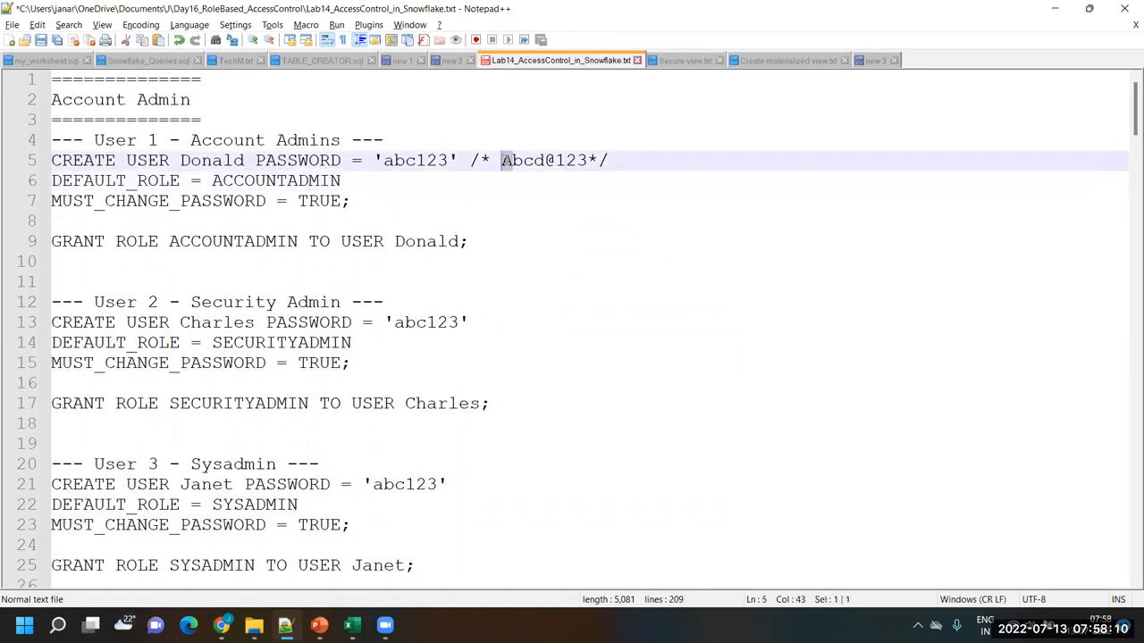
left_click(554, 160)
key("shift+Left")
Switch to Snowflake in Chrome, open the Classic Console, and sign in with User 2's username and new password
key("alt+Tab")
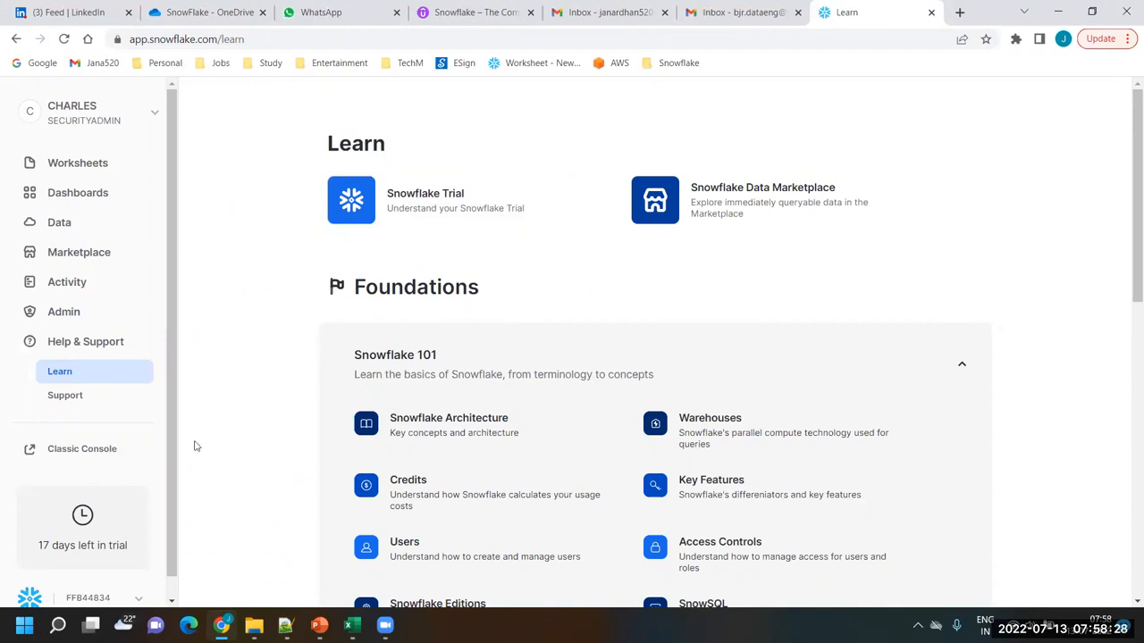
left_click(74, 458)
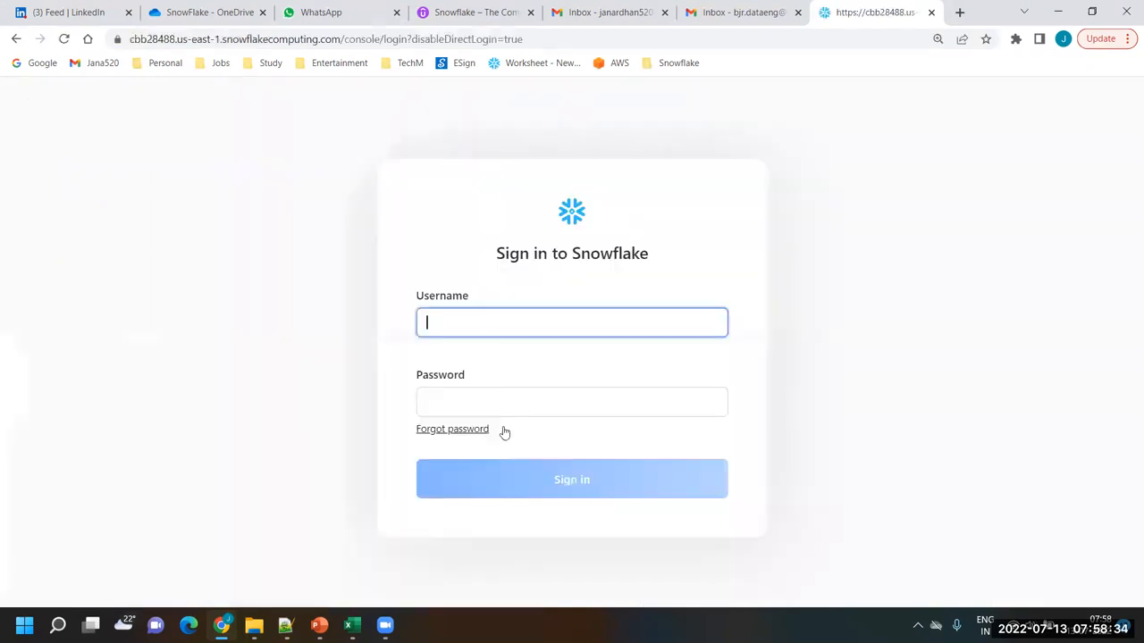
type("Charles")
key("Tab")
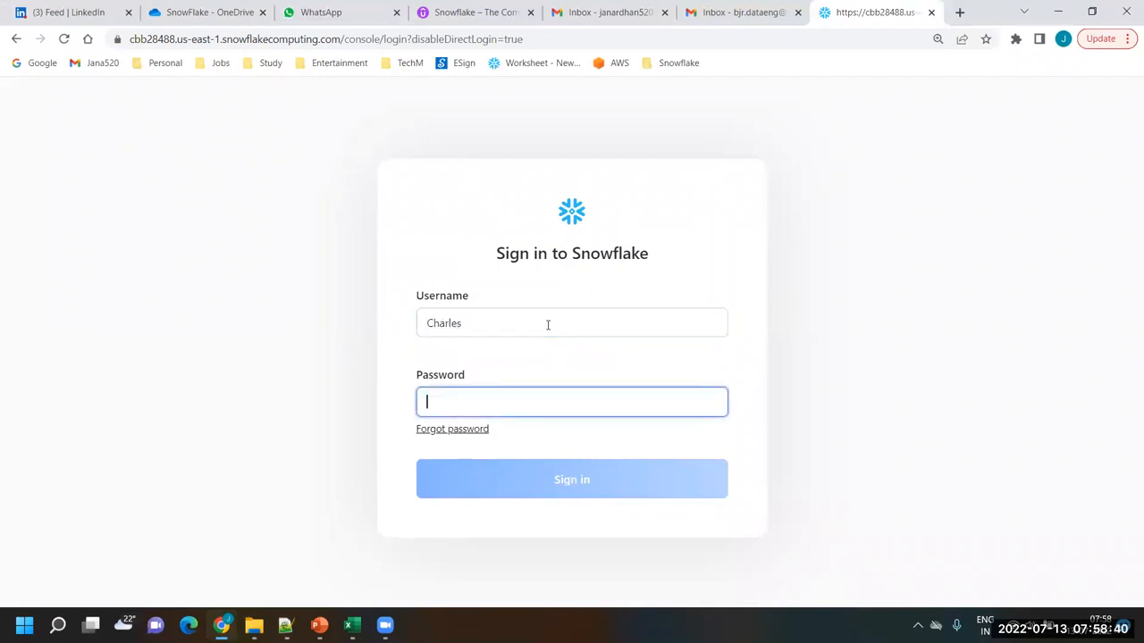
type("•••••")
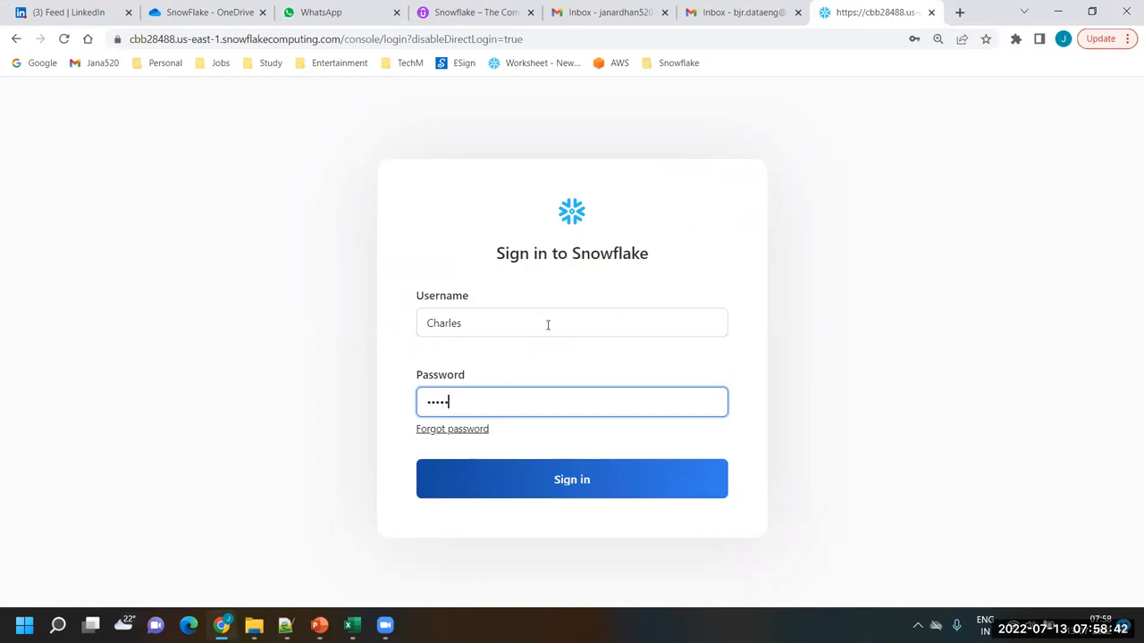
type("••••")
left_click(582, 481)
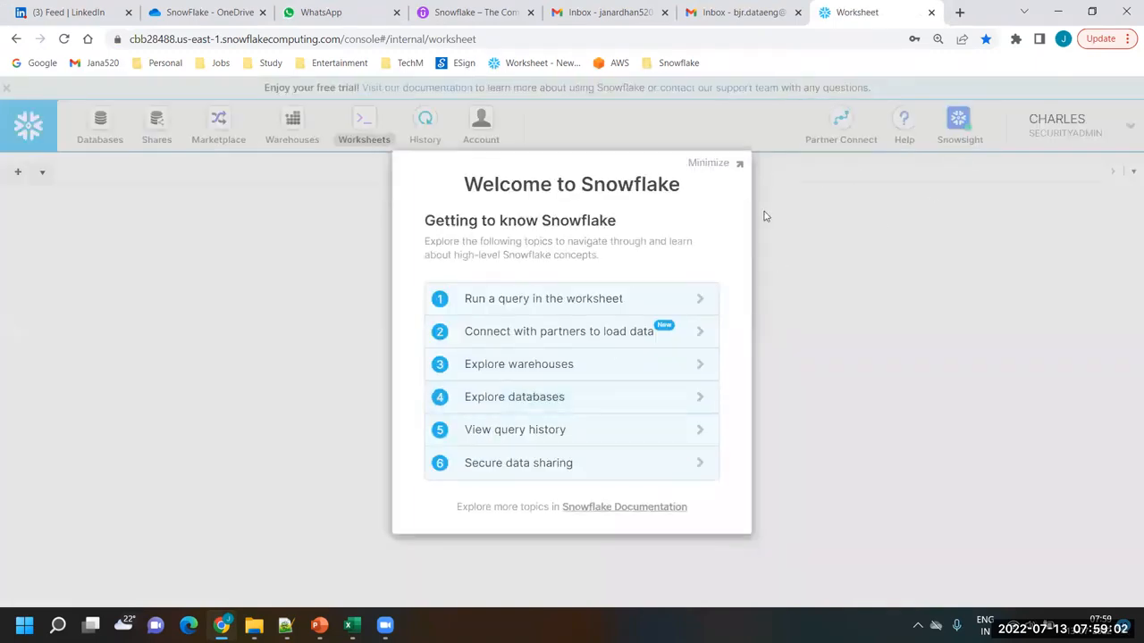
Dismiss the Welcome to Snowflake dialog, the Getting Started help, and the Browse database objects tour
left_click(716, 165)
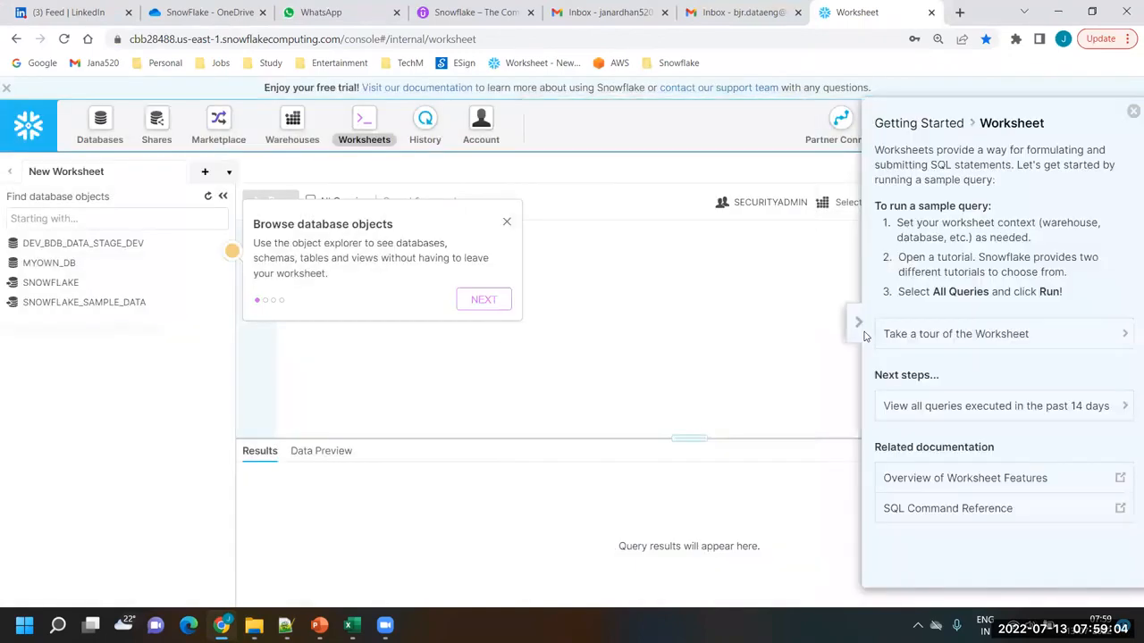
left_click(1131, 114)
left_click(507, 224)
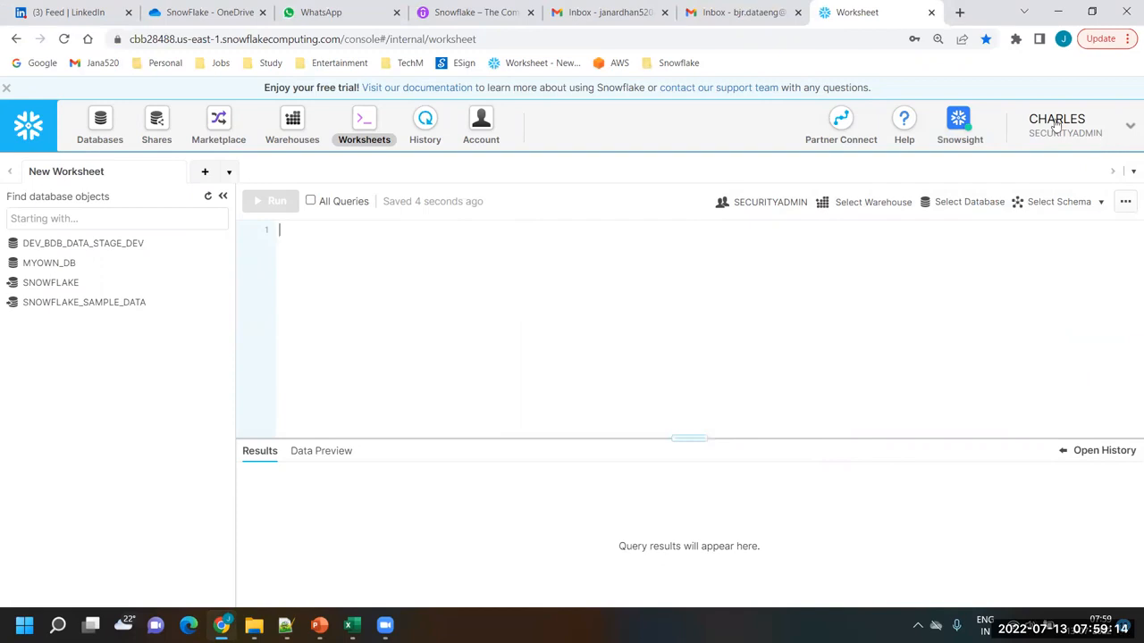
View the roles that the signed-in security admin can switch to, without changing the current role
left_click(1130, 130)
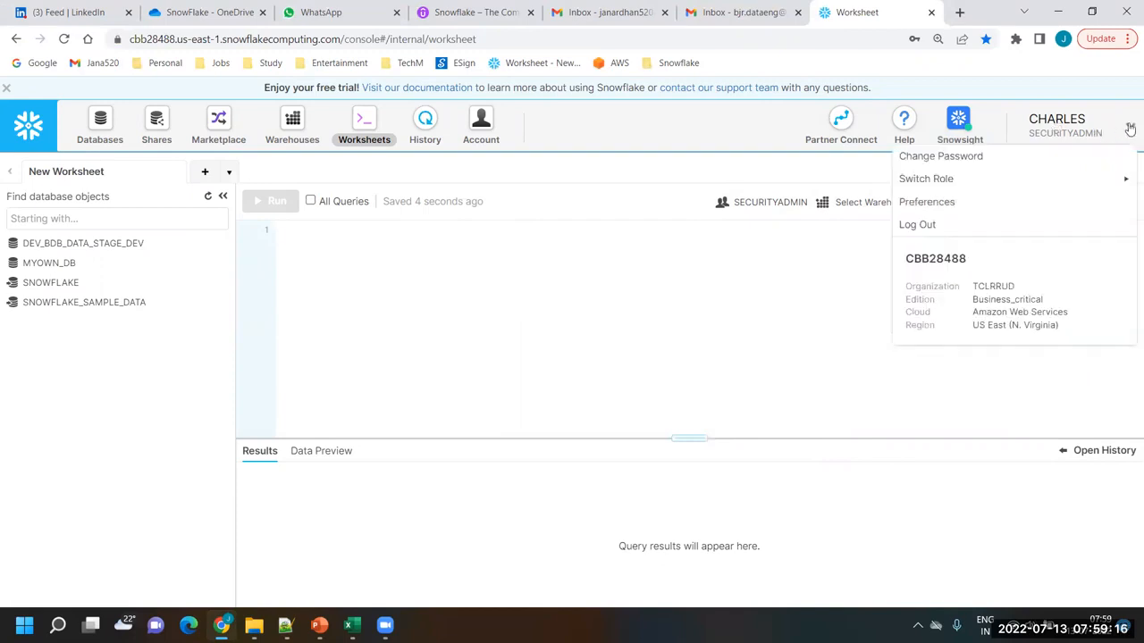
mouse_move(949, 183)
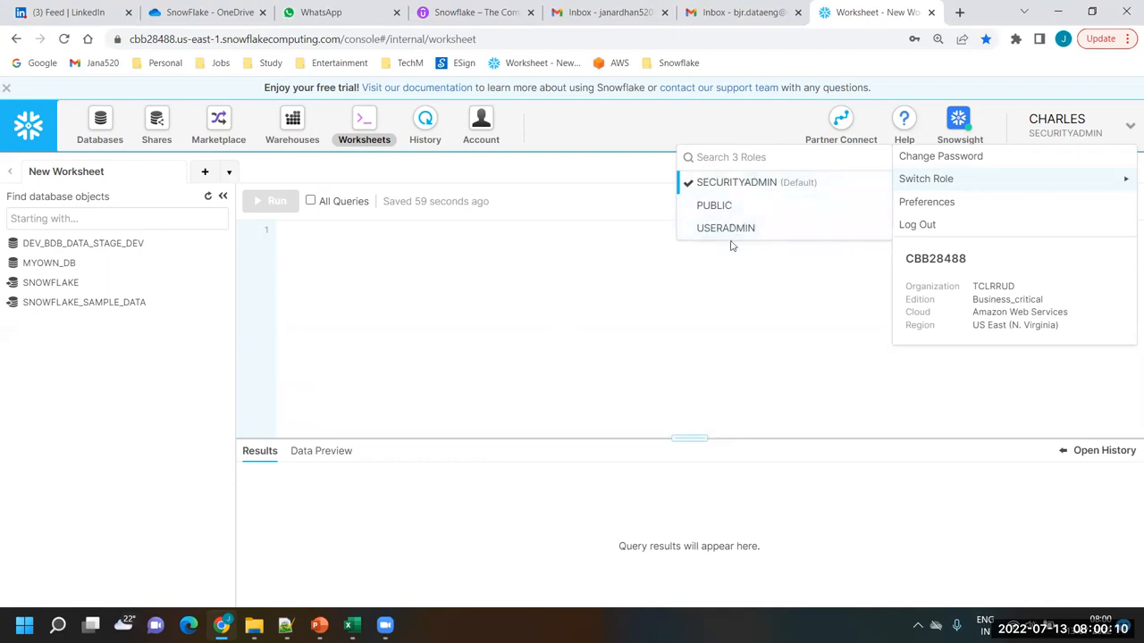
left_click(731, 288)
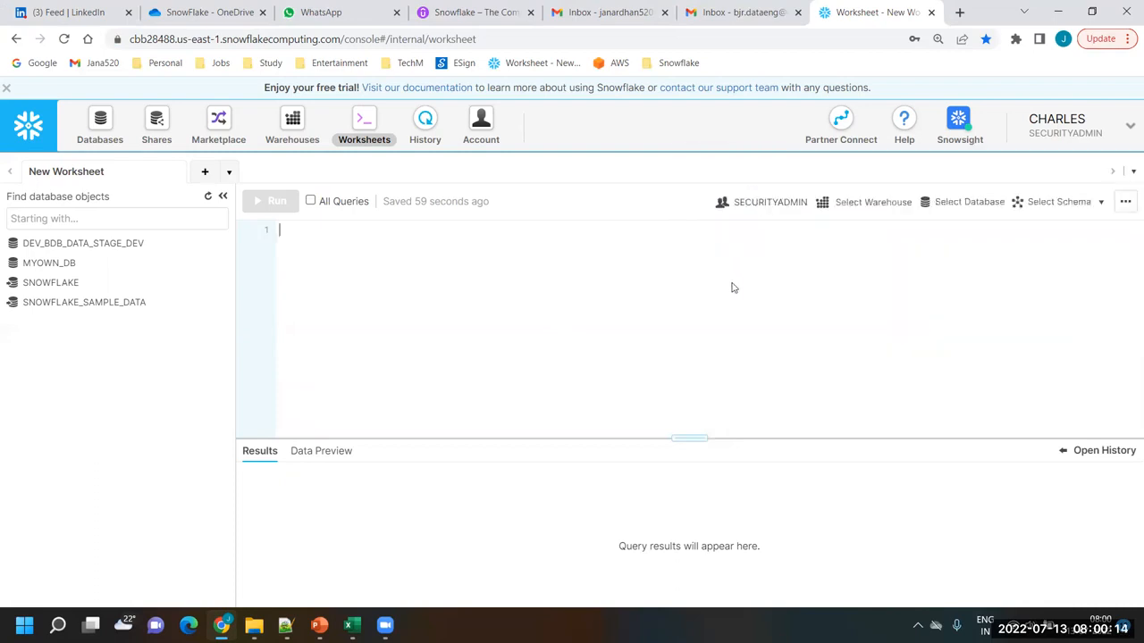
Examine the Account section's Usage, Billing, Users, Roles, Sessions, Resource Monitors and Reader Accounts pages as SECURITYADMIN, and return to Worksheets
left_click(486, 121)
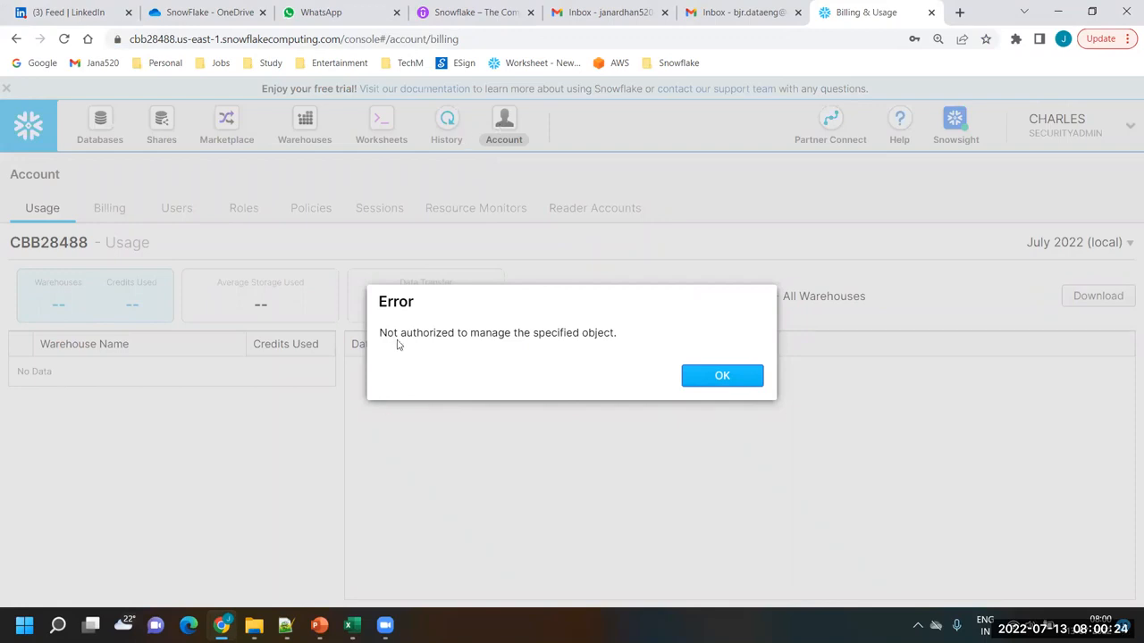
left_click(729, 379)
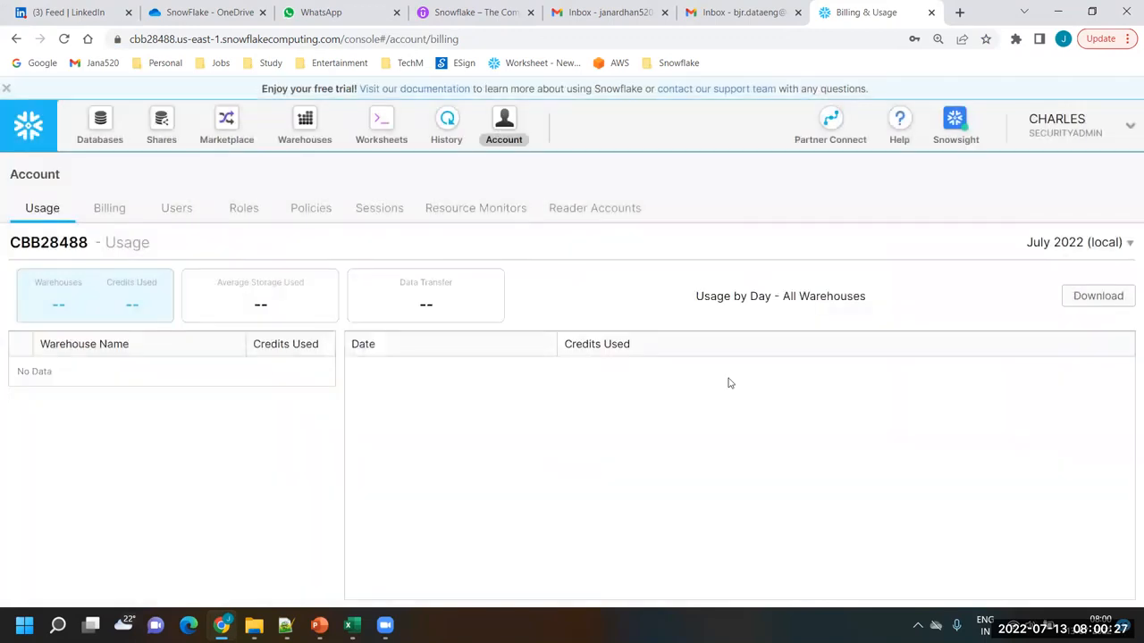
left_click(107, 214)
left_click(175, 210)
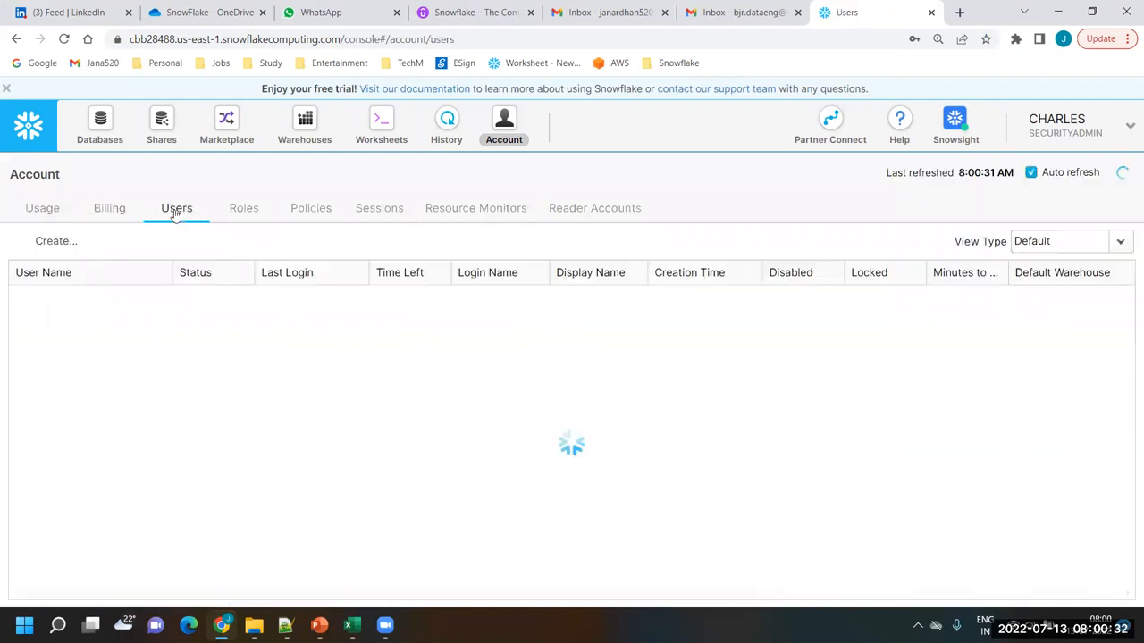
left_click(241, 209)
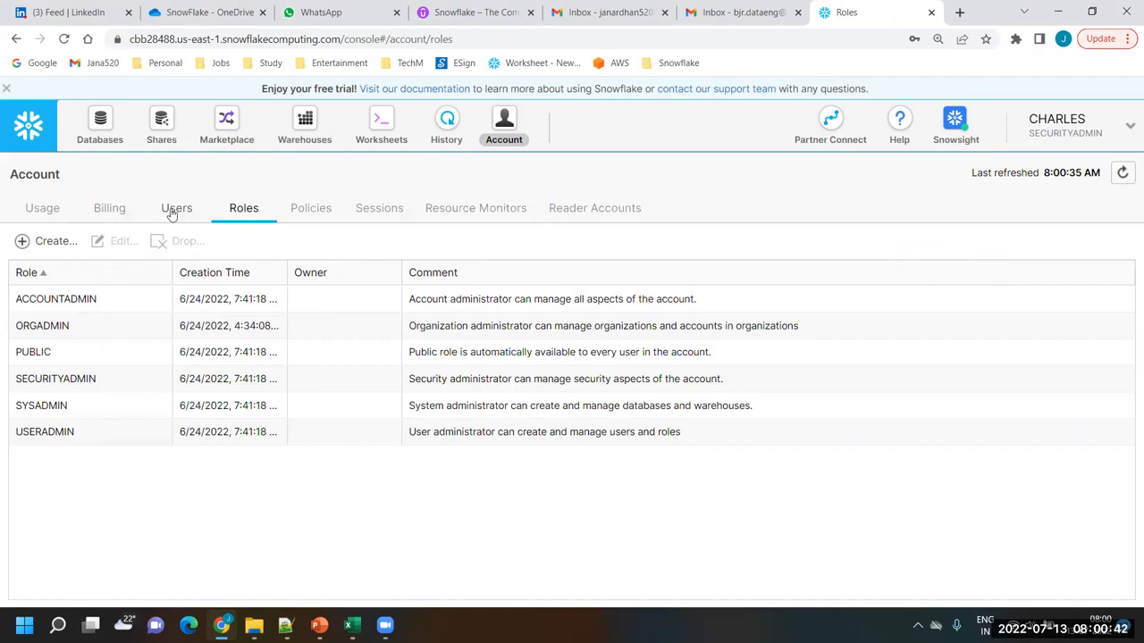
left_click(170, 215)
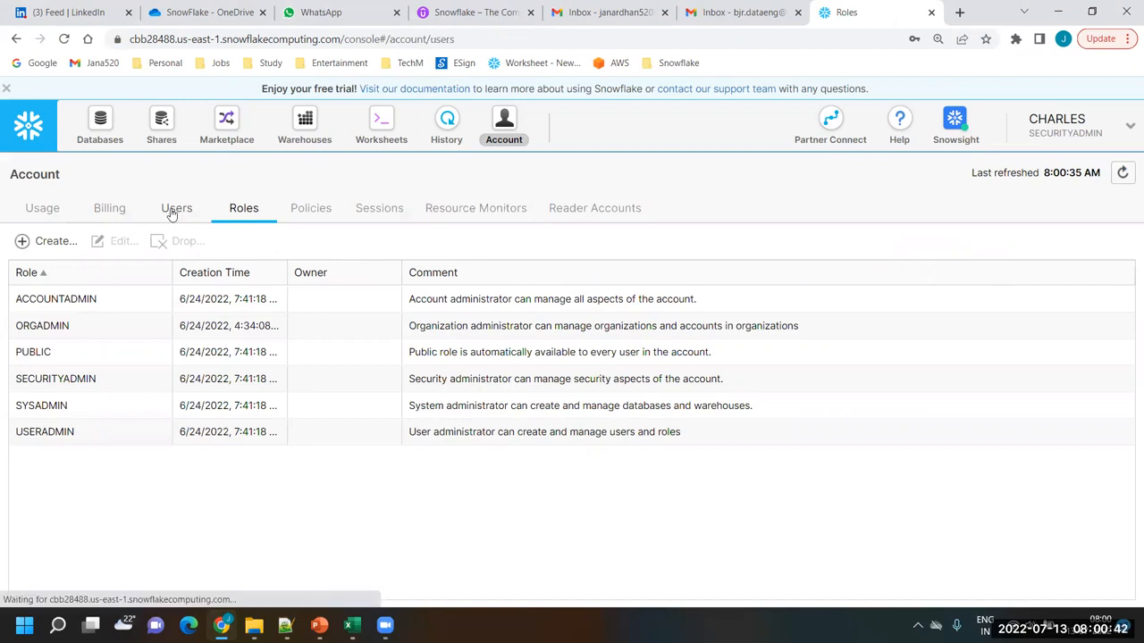
left_click(395, 212)
left_click(466, 212)
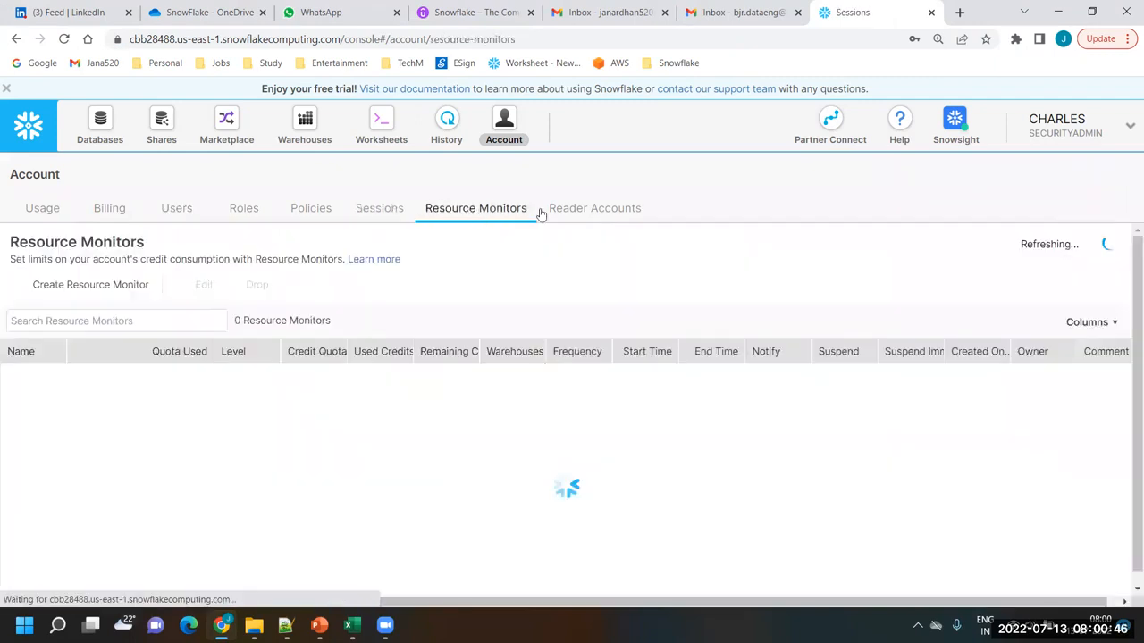
left_click(592, 213)
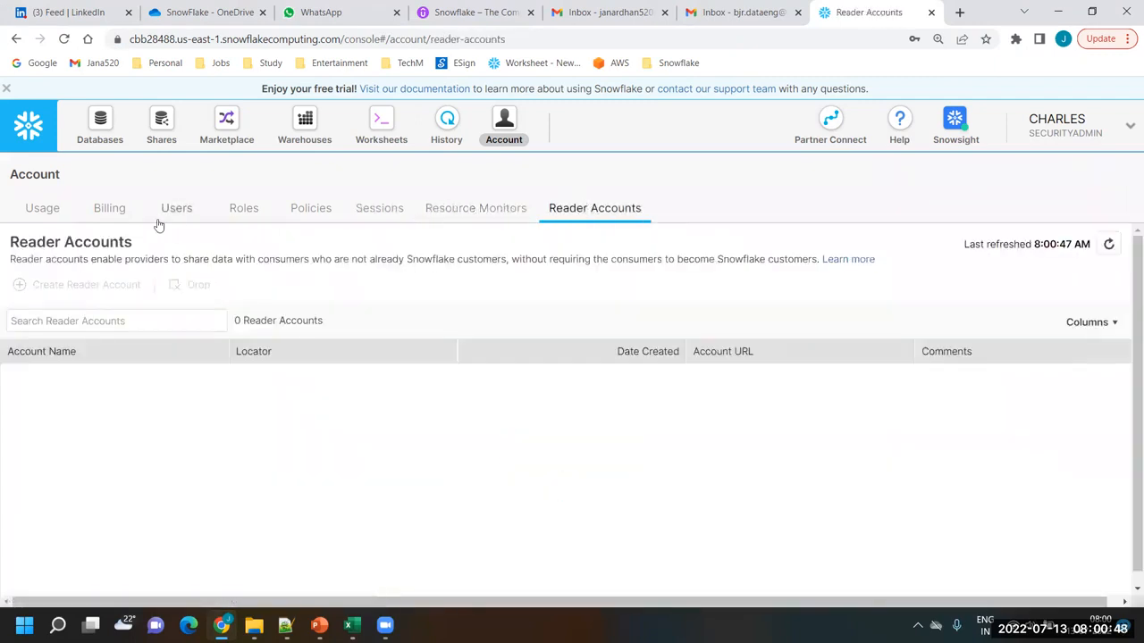
left_click(43, 210)
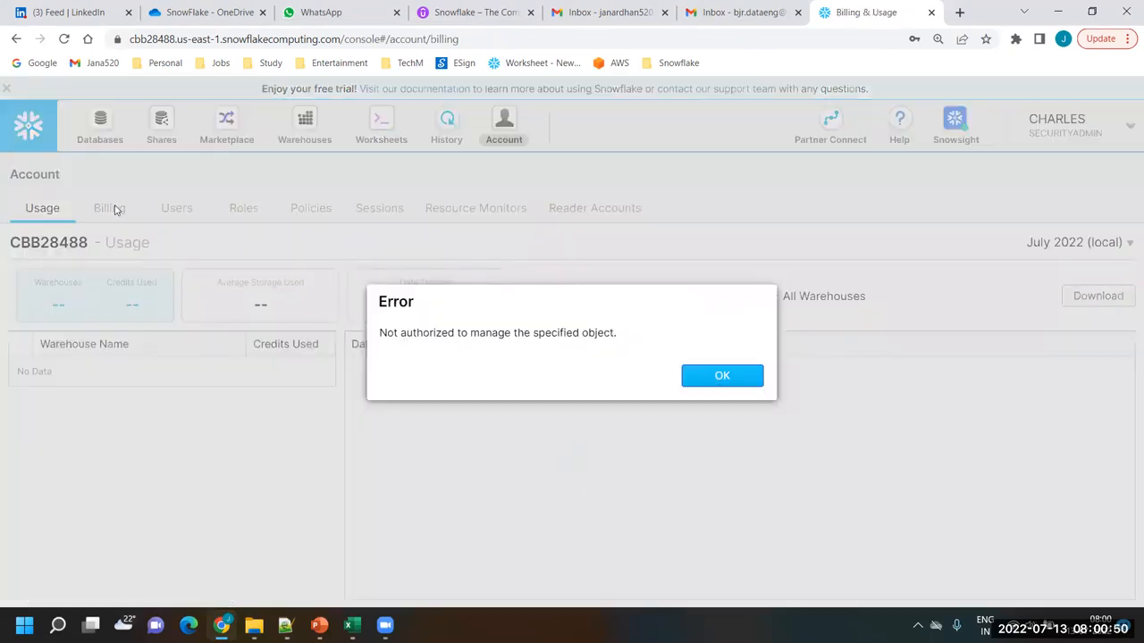
left_click(718, 376)
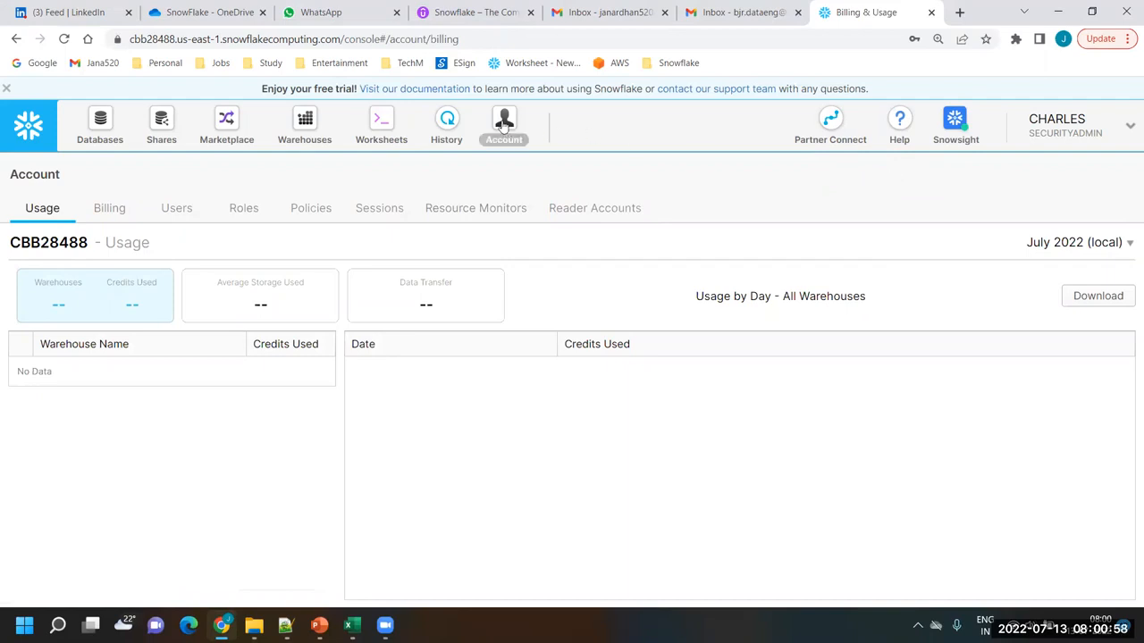
left_click(377, 134)
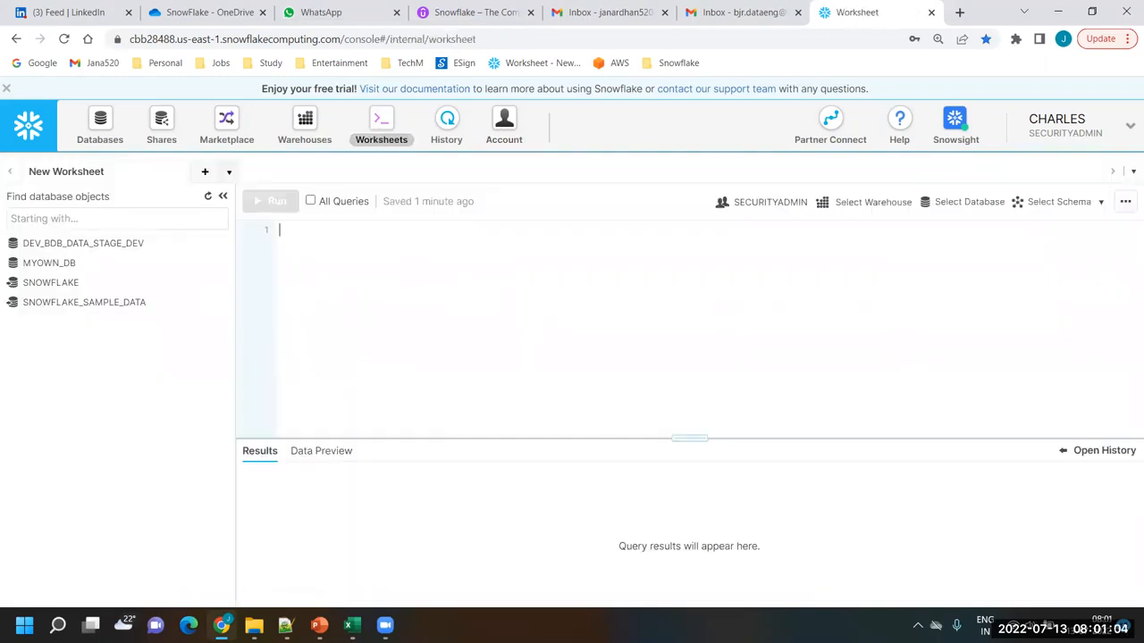
Switch to Lab14_AccessControl_in_Snowflake.txt in Notepad++ and look over the Security Admin section's sales role and user statements
left_click(286, 625)
left_click(414, 243)
scroll(428, 294, "down", 6)
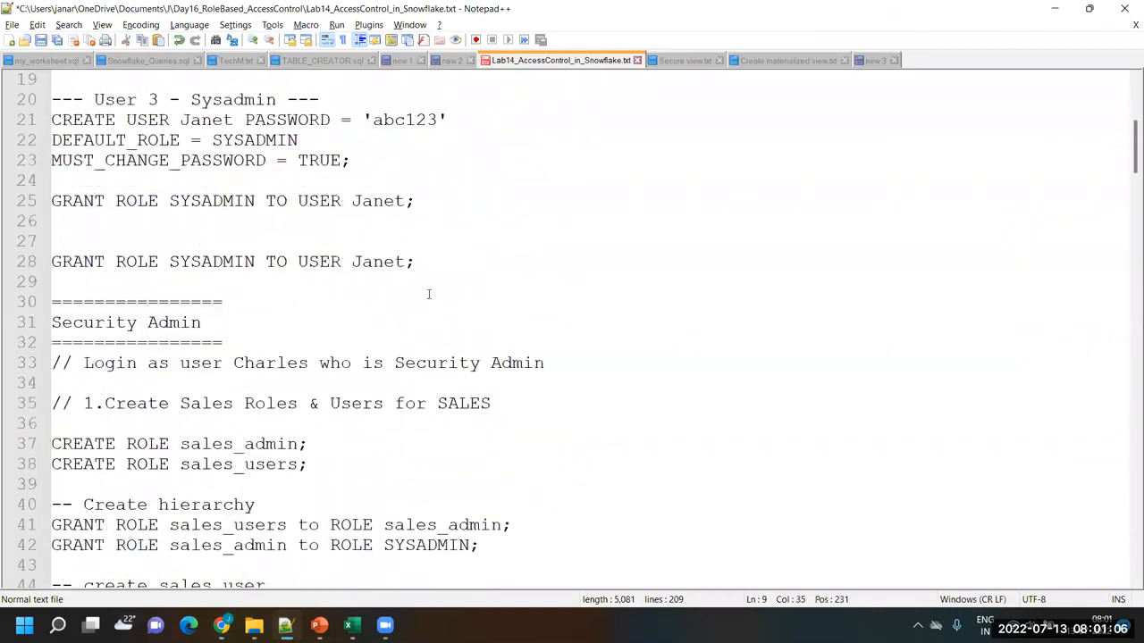
scroll(428, 294, "down", 2)
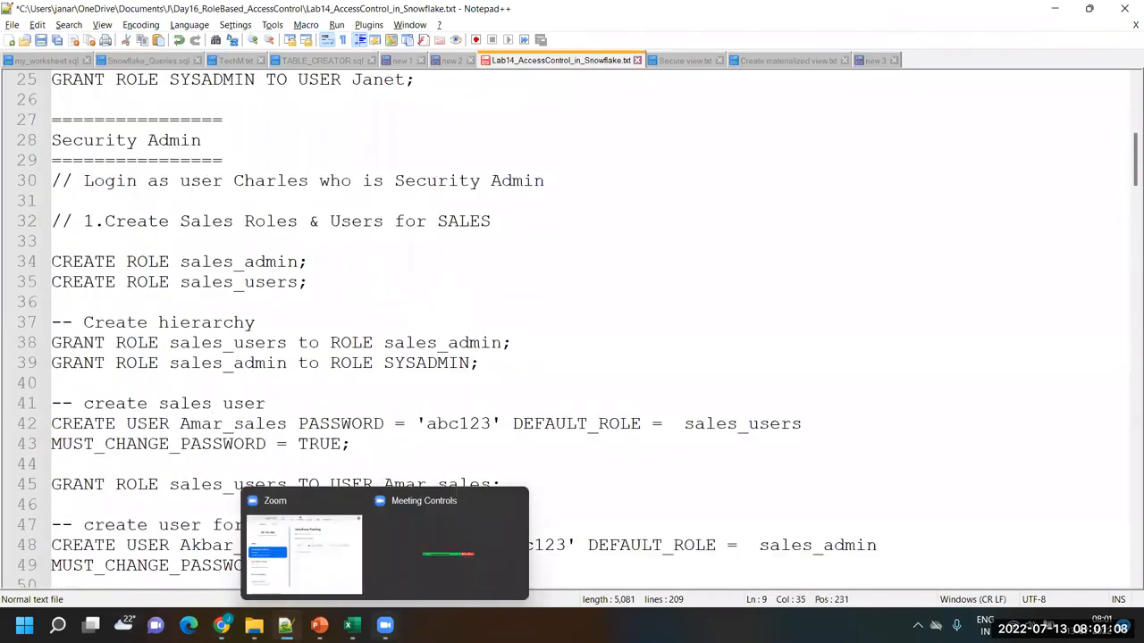
Switch to the Snowflake_Roles workbook in Excel and review the admin users, the sales and HR roles, and their assigned users
left_click(352, 625)
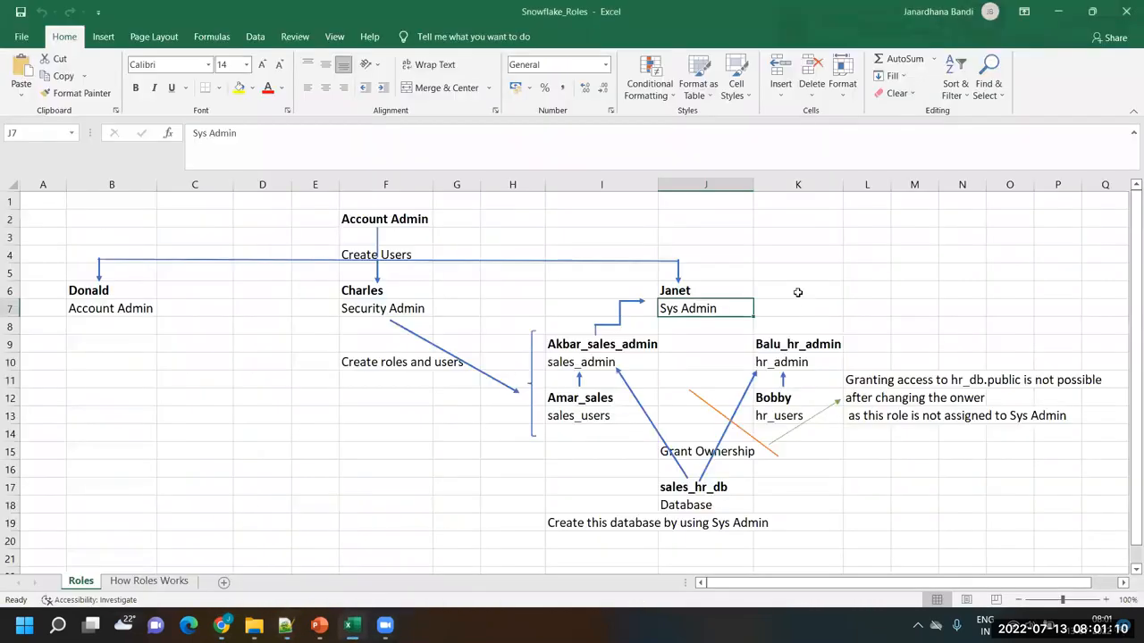
left_click_drag(807, 308, 89, 215)
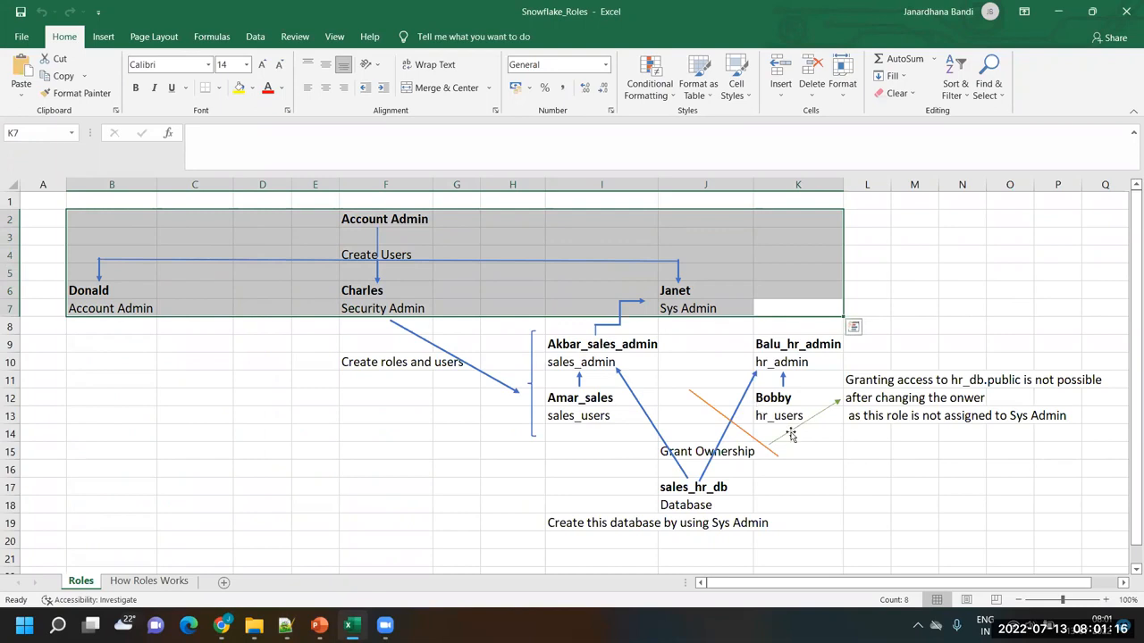
left_click(585, 415)
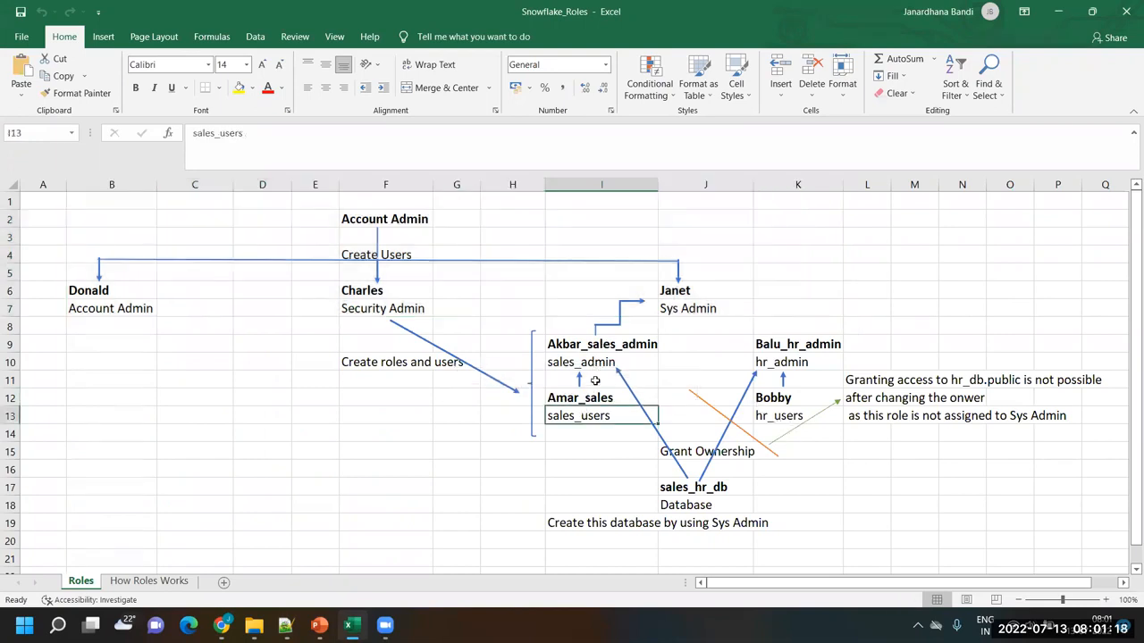
left_click(599, 362)
left_click(802, 363)
left_click(794, 415)
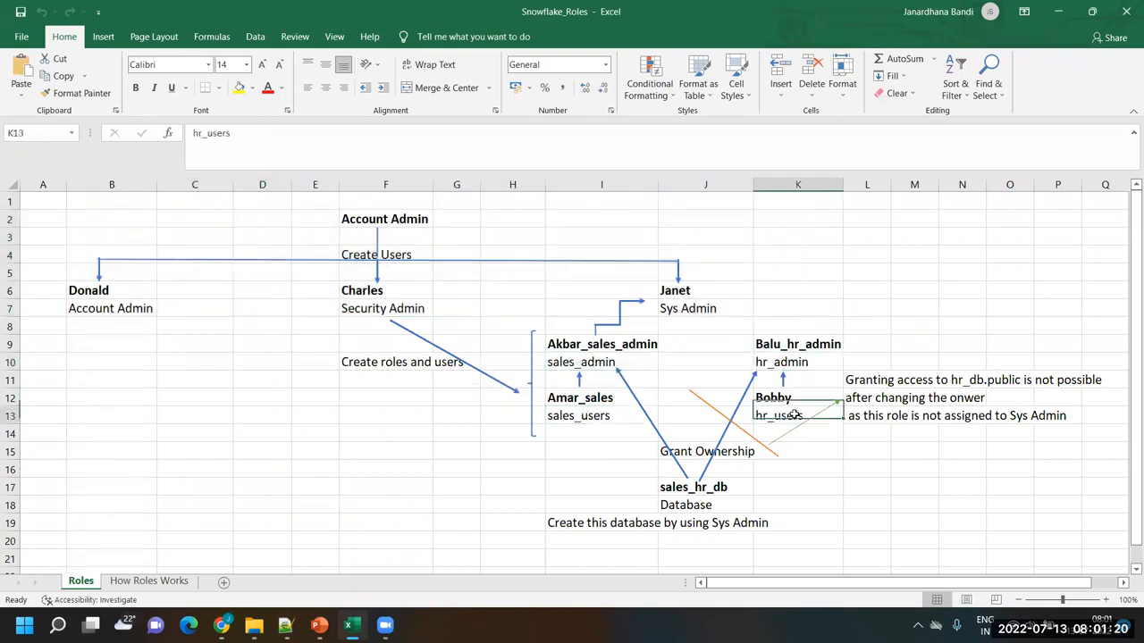
left_click(798, 348)
left_click(785, 397)
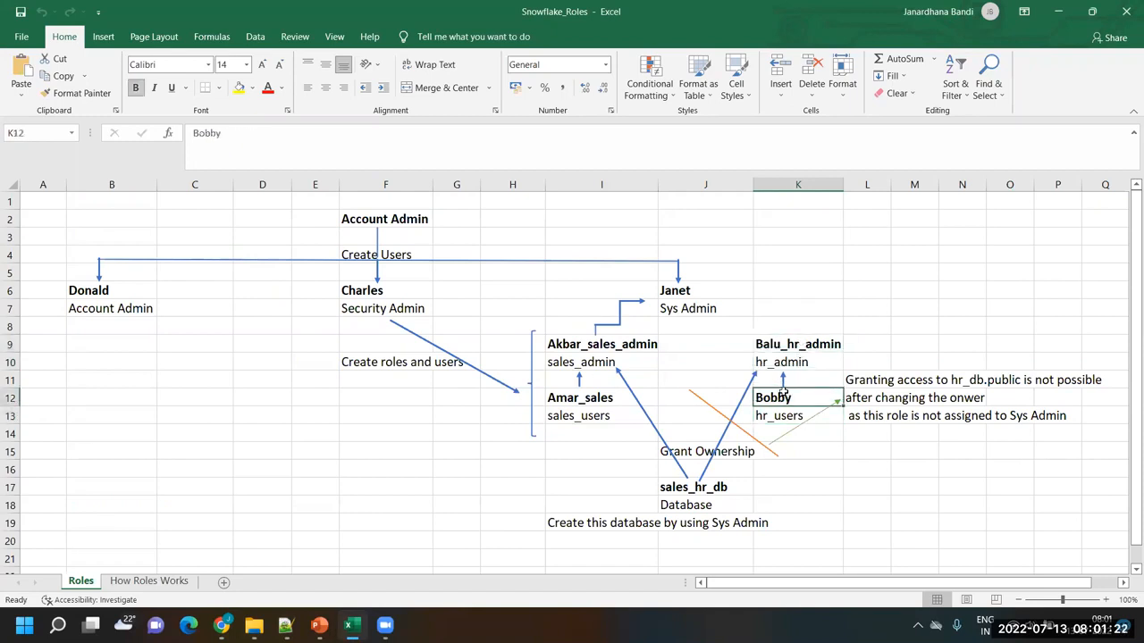
left_click(777, 416)
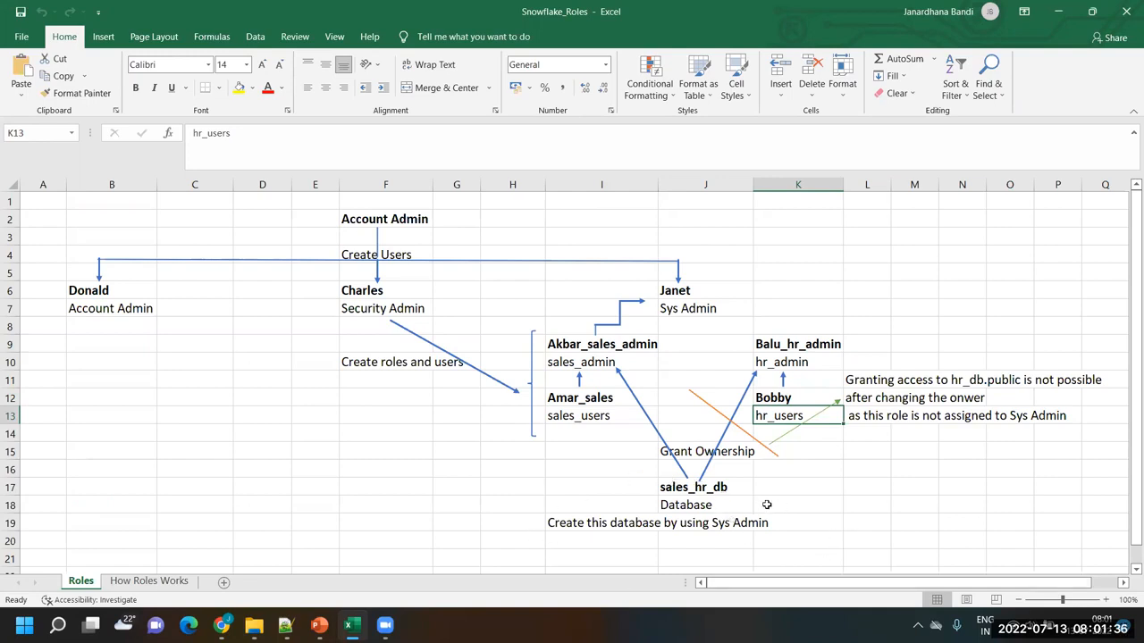
Switch to Lab14_AccessControl_in_Snowflake.txt in Notepad++ and copy the Security Admin section's sales and HR script, from the login comment through the final hr_admin grant
key("alt+Tab")
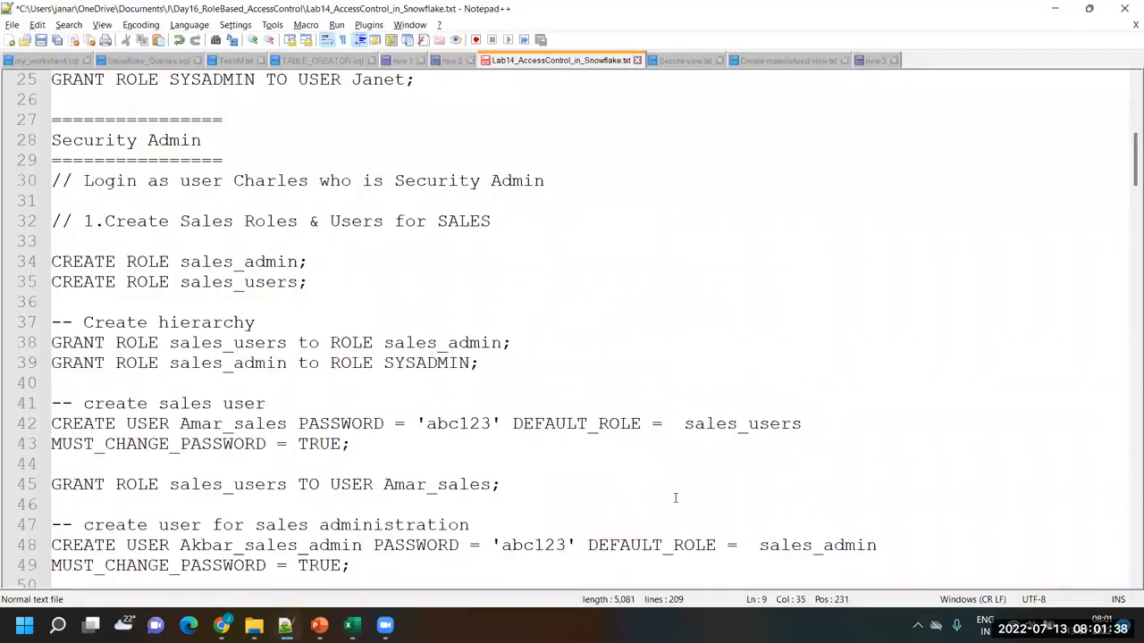
left_click(55, 181)
scroll(242, 352, "down", 2)
scroll(242, 352, "down", 10)
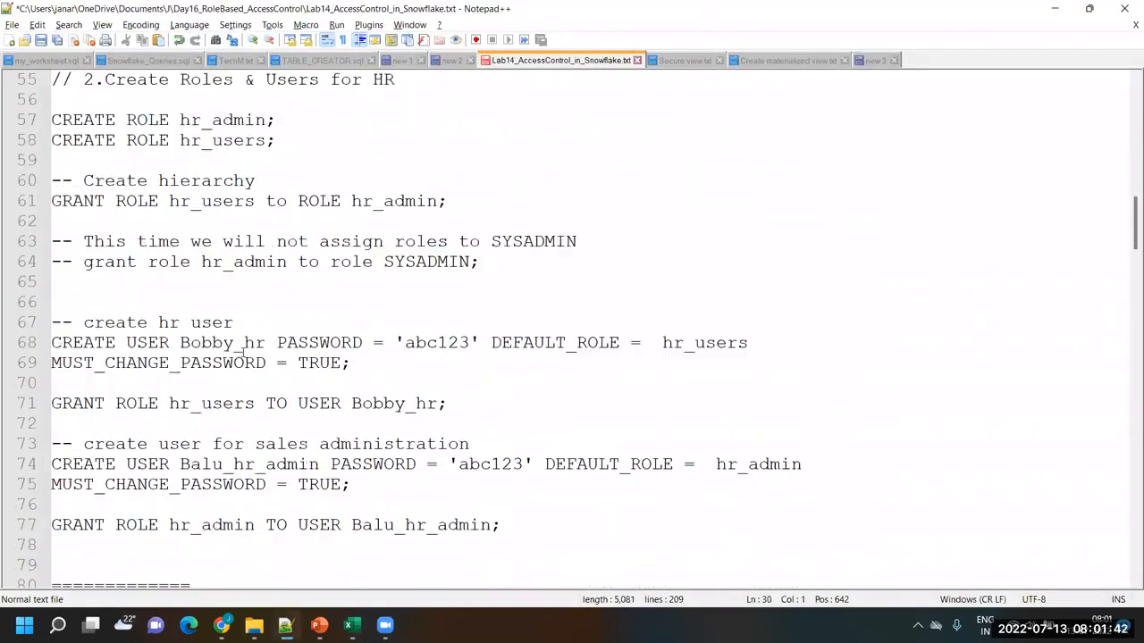
left_click(523, 405, "shift")
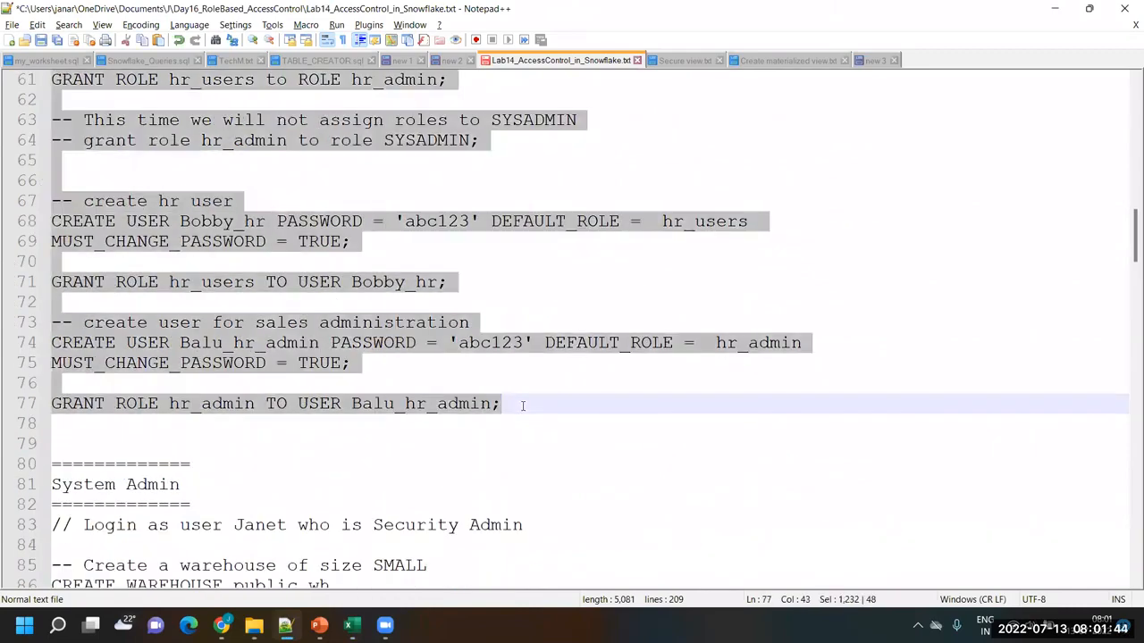
Switch to Snowflake in Chrome and paste the copied role and user script, including the users' initial passwords, into the empty worksheet
mouse_move(384, 625)
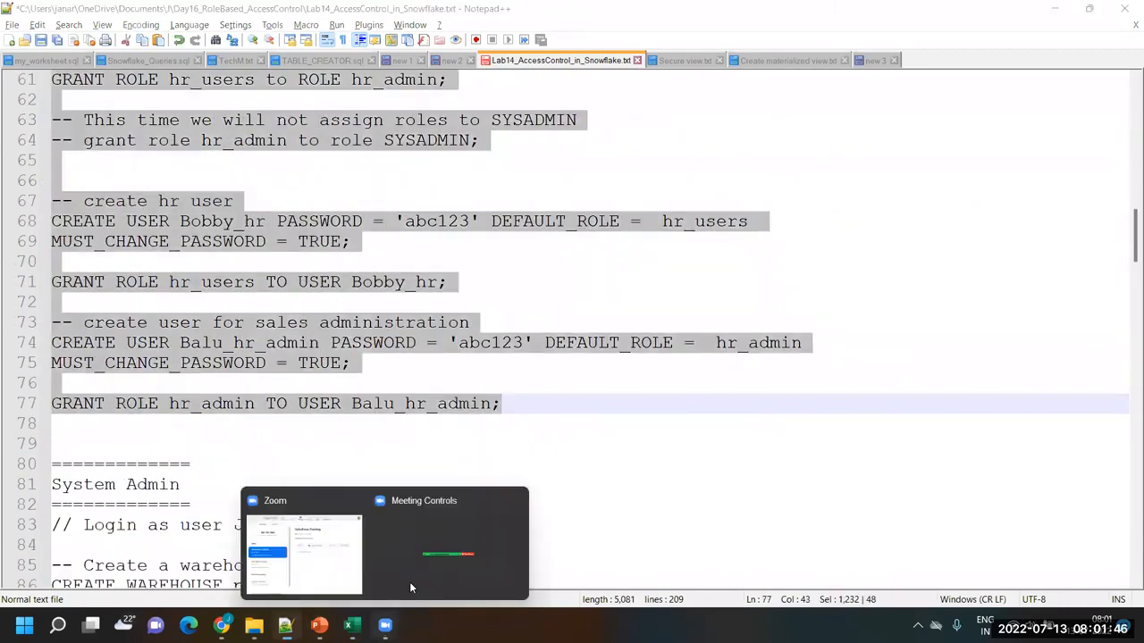
left_click(223, 626)
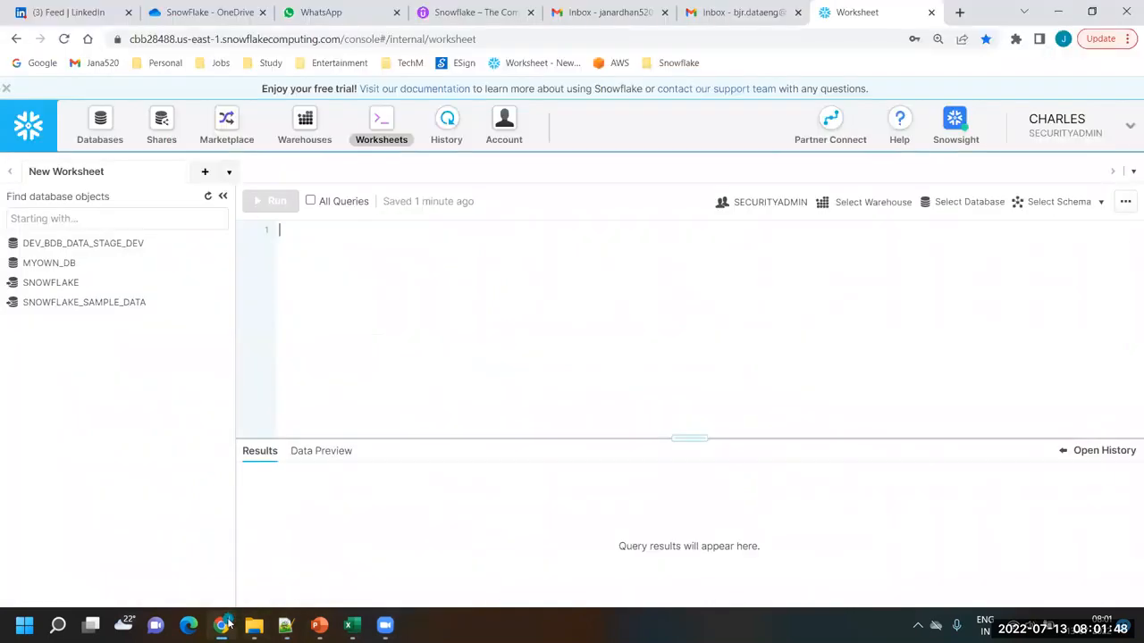
key("ctrl+v")
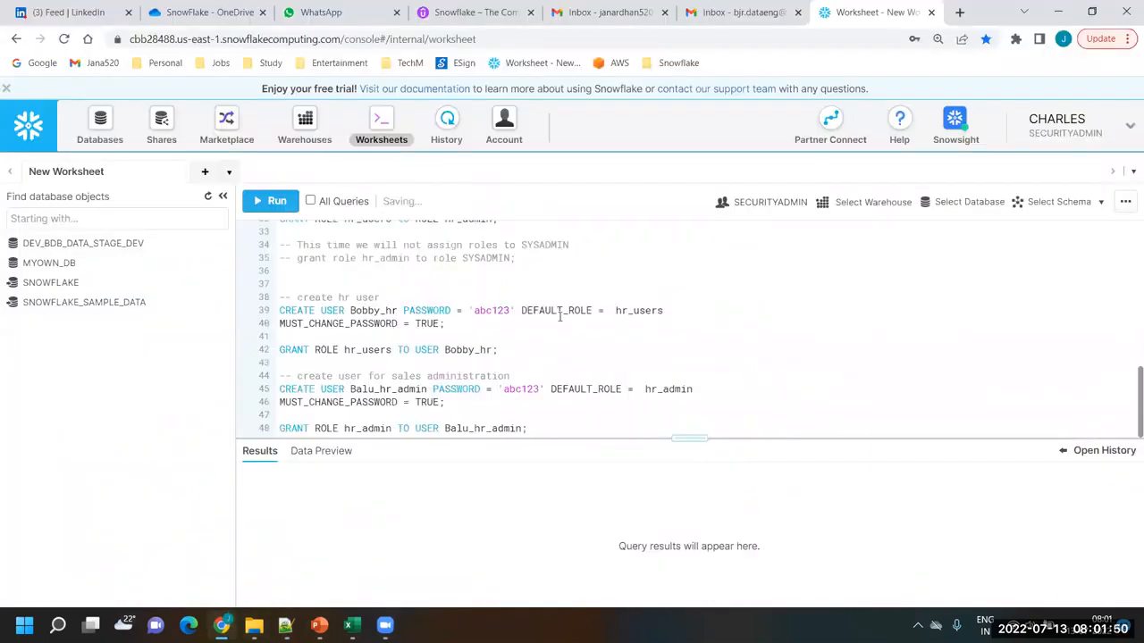
scroll(560, 316, "up", 5)
left_click(511, 299)
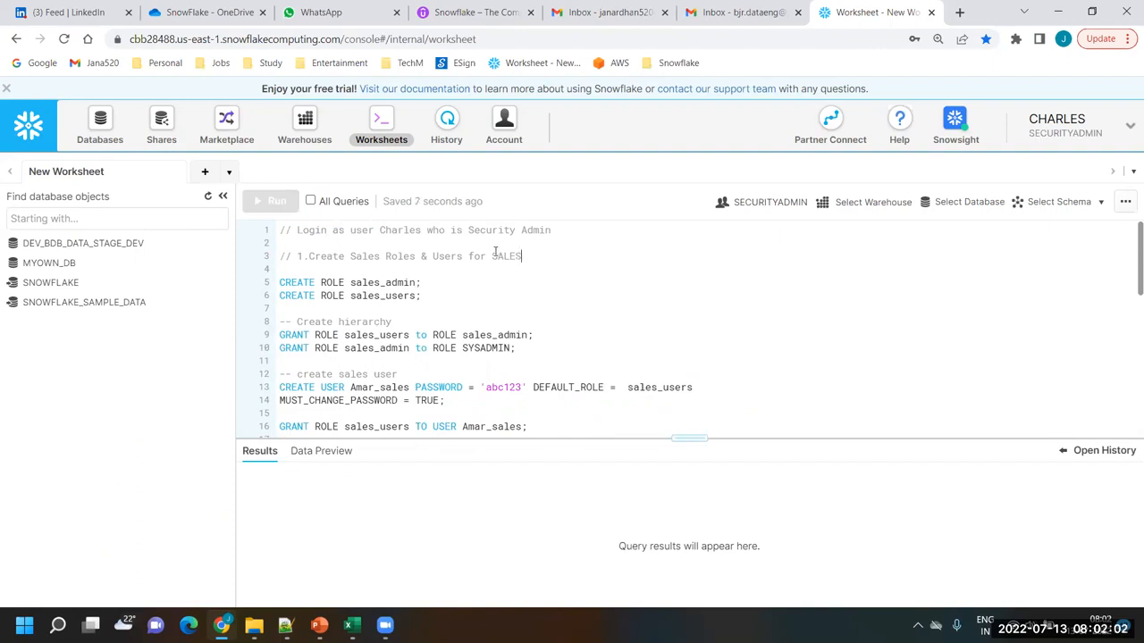
Run the CREATE ROLE sales_admin statement and turn off the run confirmation for all worksheets
double_click(505, 256)
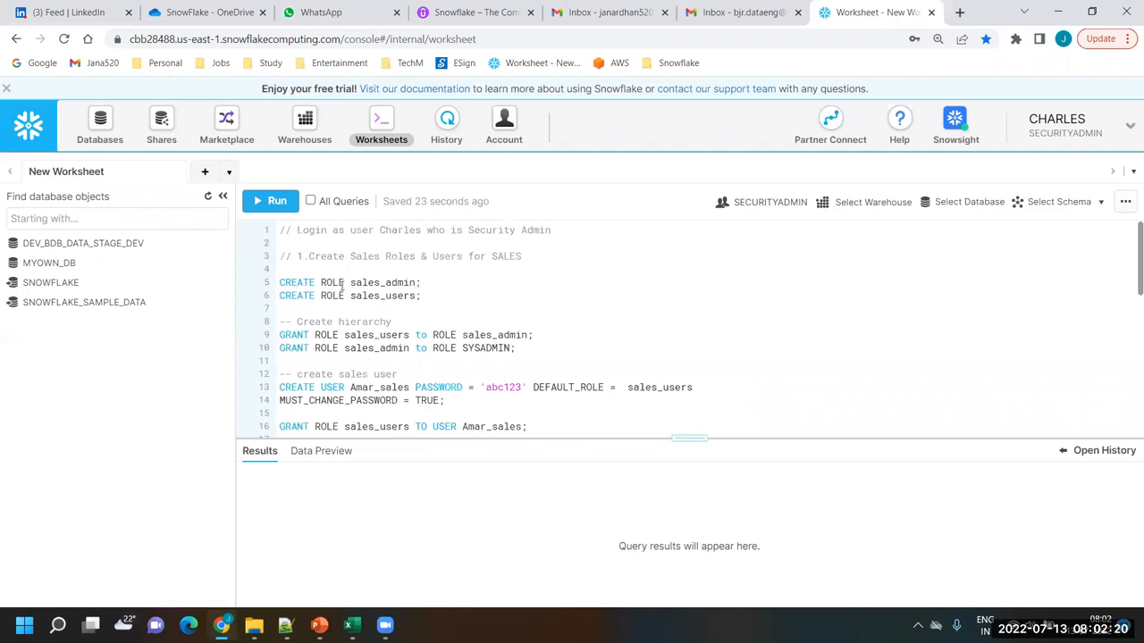
left_click_drag(422, 282, 279, 283)
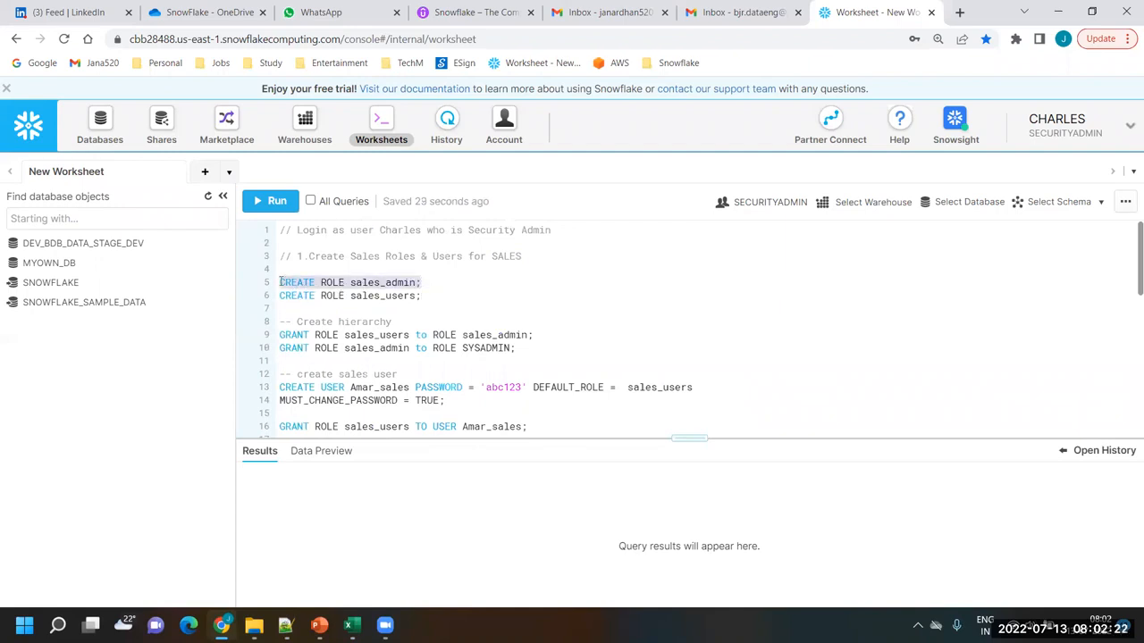
left_click(271, 202)
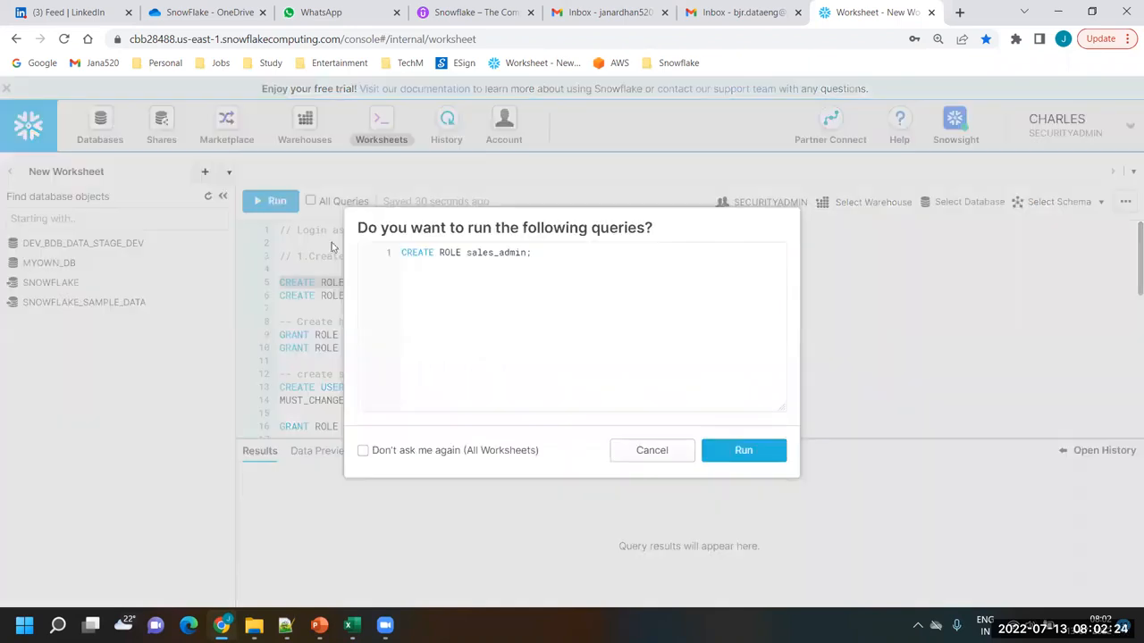
left_click(408, 452)
left_click(731, 452)
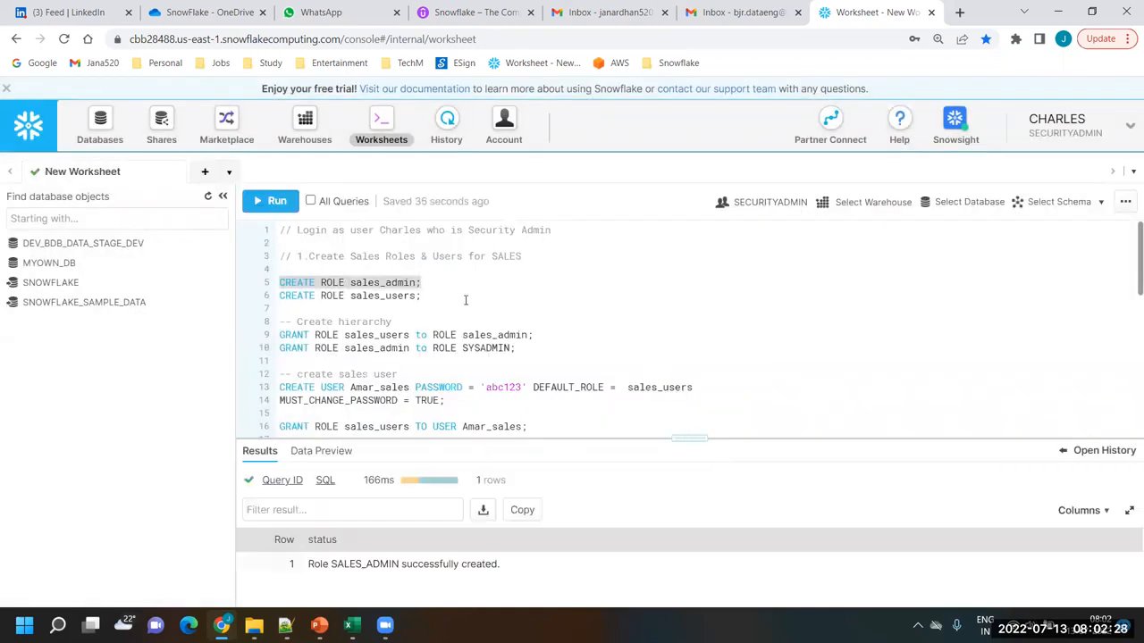
Run only the CREATE ROLE sales_users statement in the worksheet
left_click(443, 295)
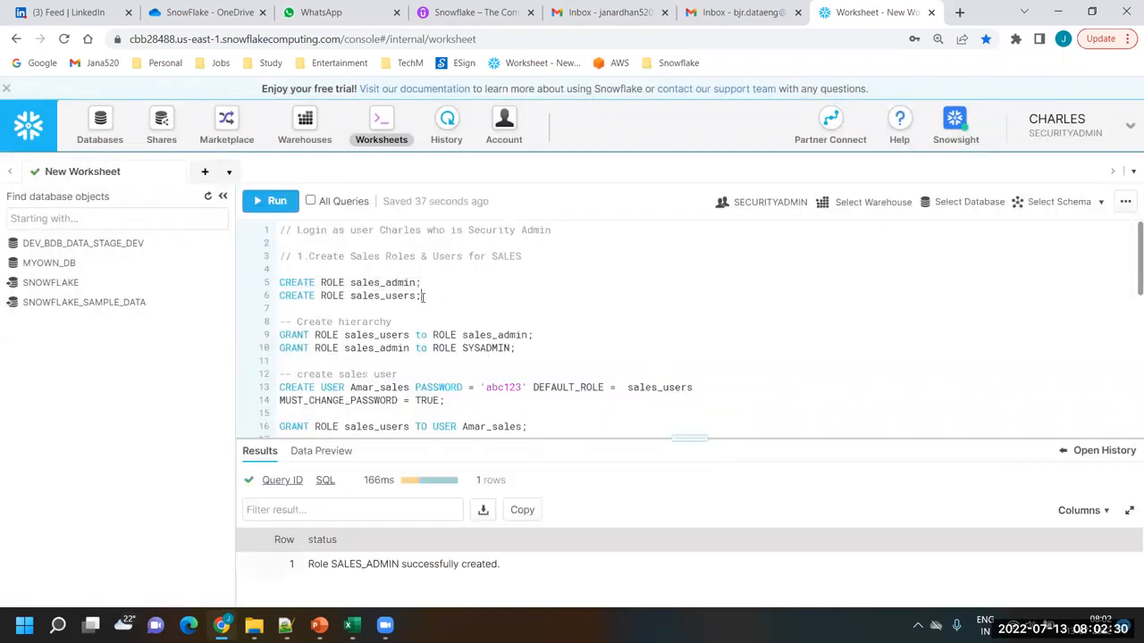
left_click_drag(421, 296, 278, 300)
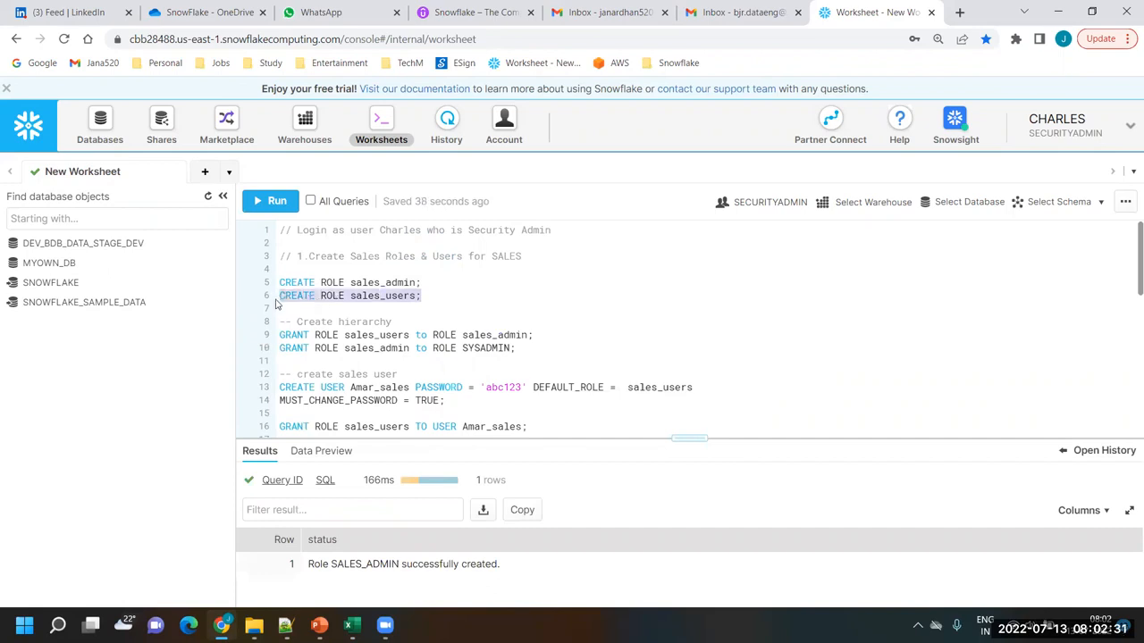
left_click(270, 201)
left_click(588, 308)
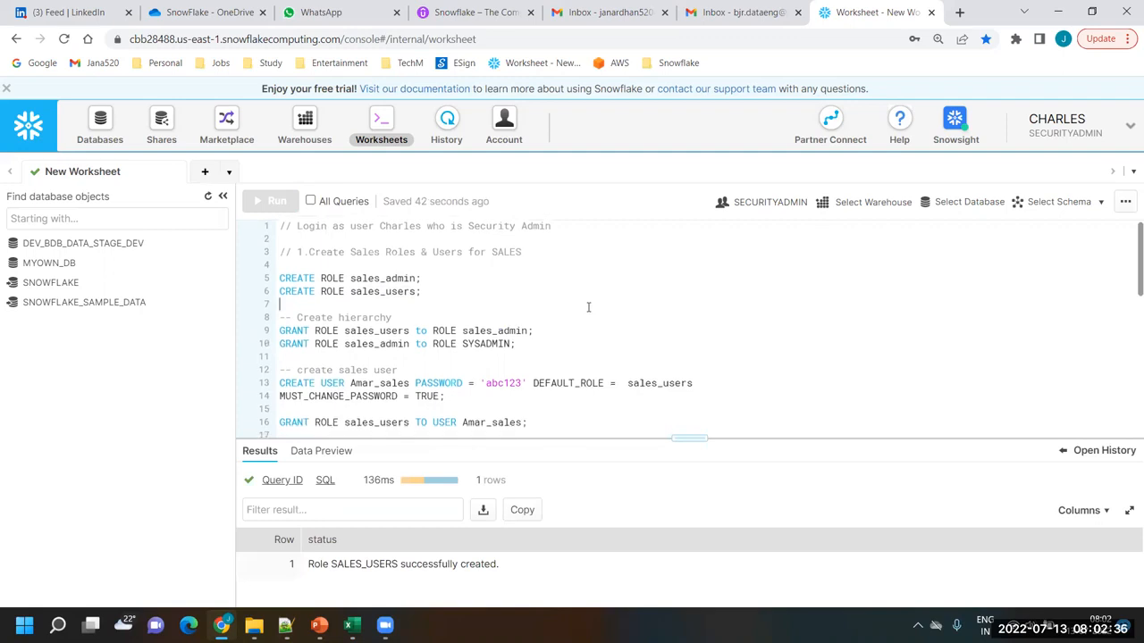
scroll(588, 308, "down", 2)
scroll(588, 307, "up", 2)
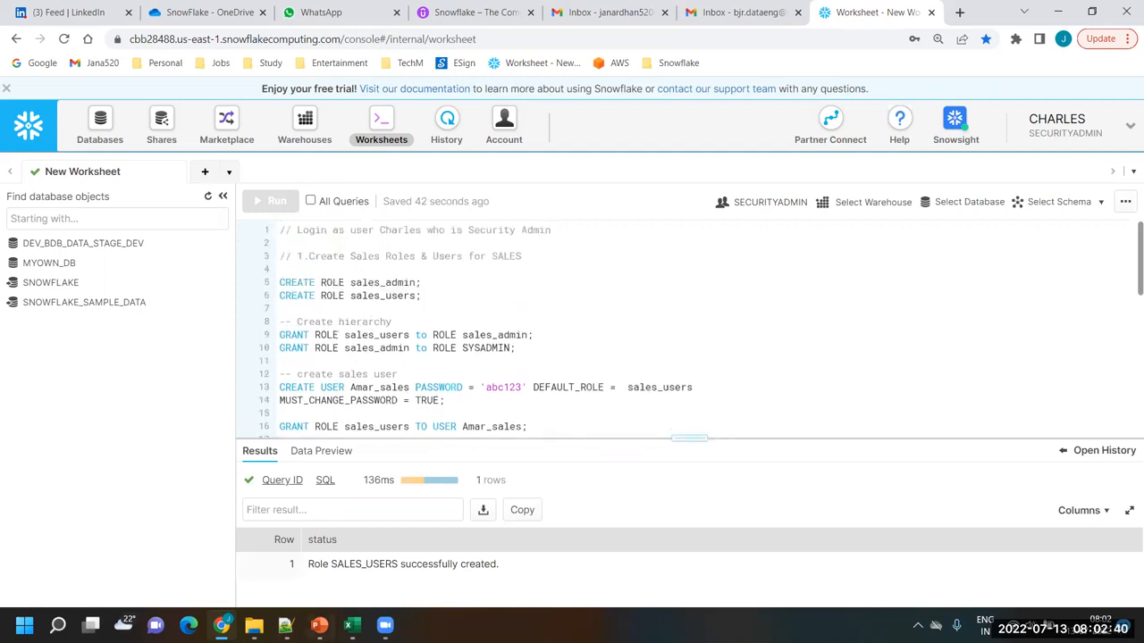
Switch to the Snowflake_Roles workbook in Excel and trace the hierarchy from sales_users through sales_admin to Sys Admin
left_click(358, 625)
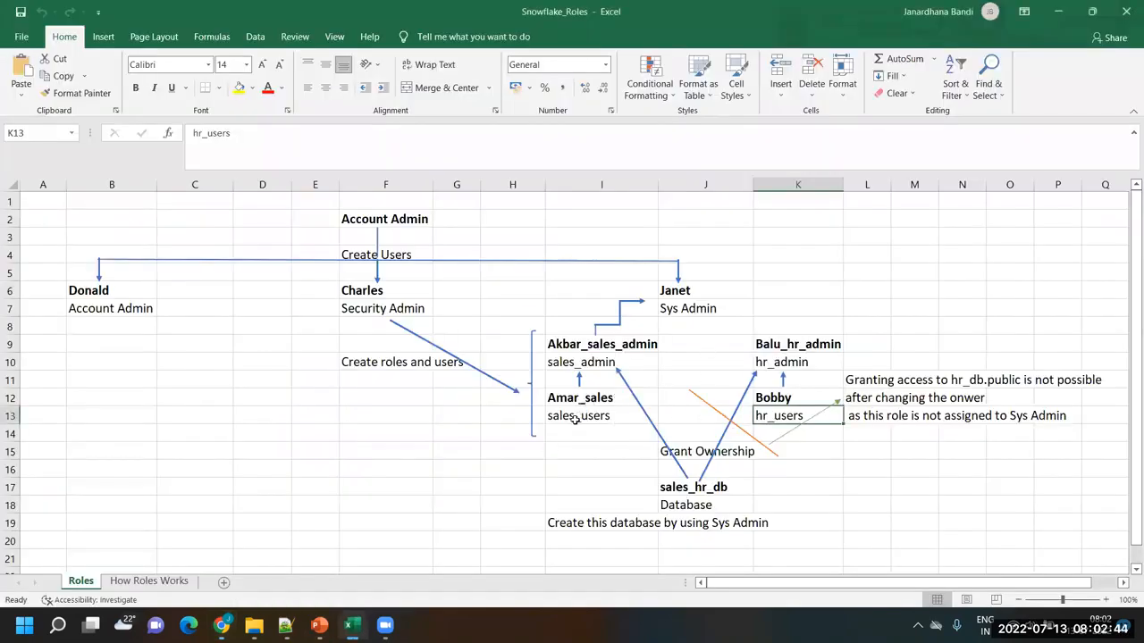
left_click(598, 363)
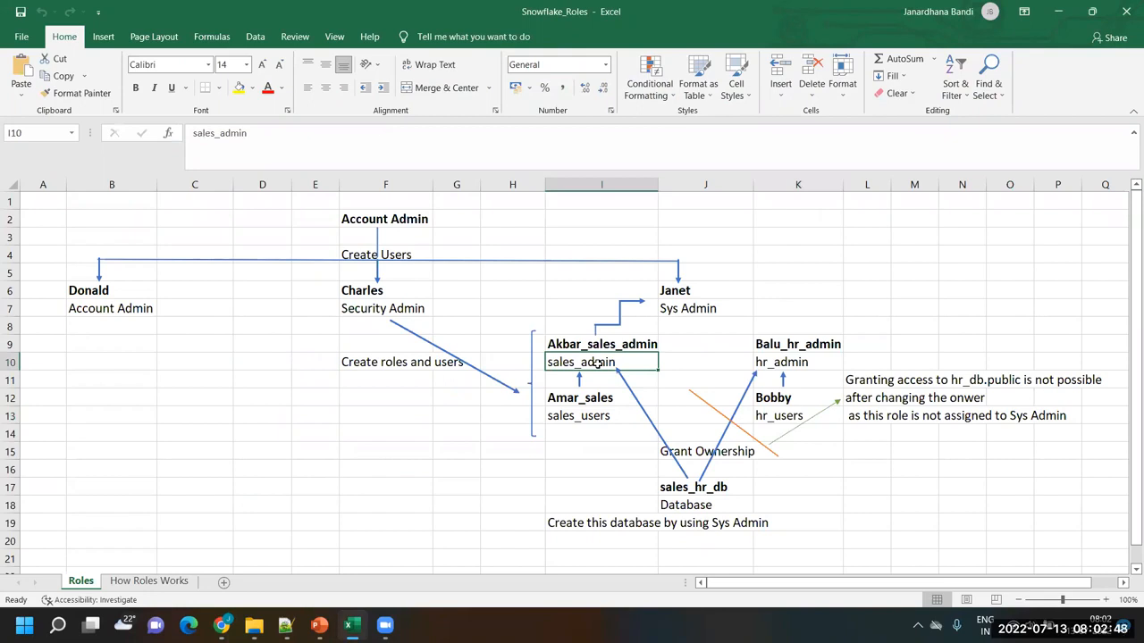
left_click(597, 415)
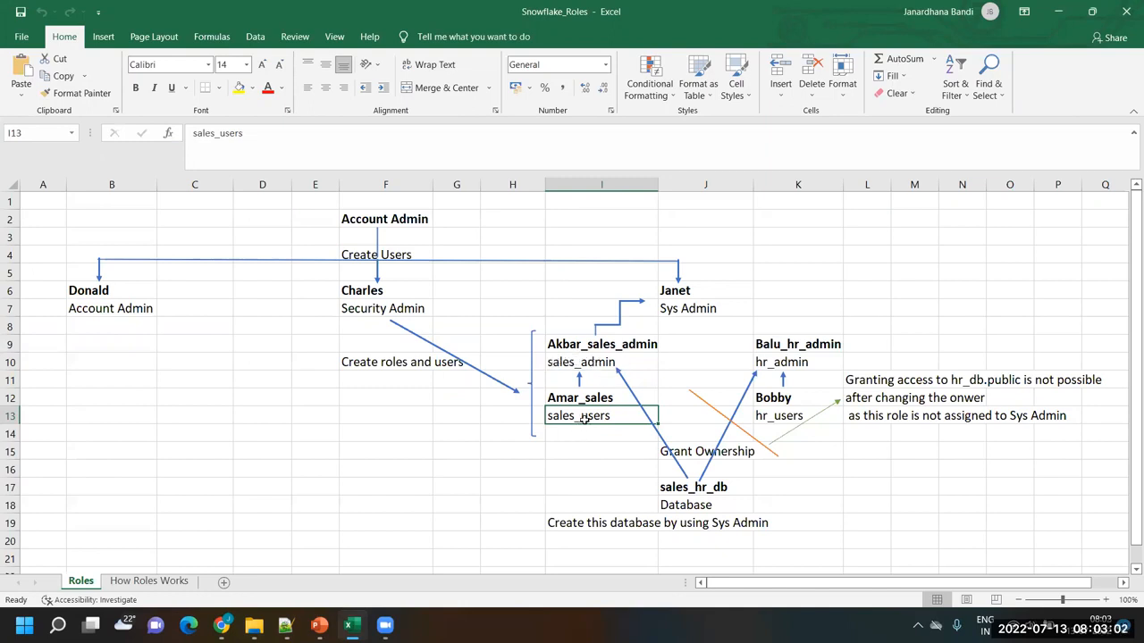
left_click(577, 364)
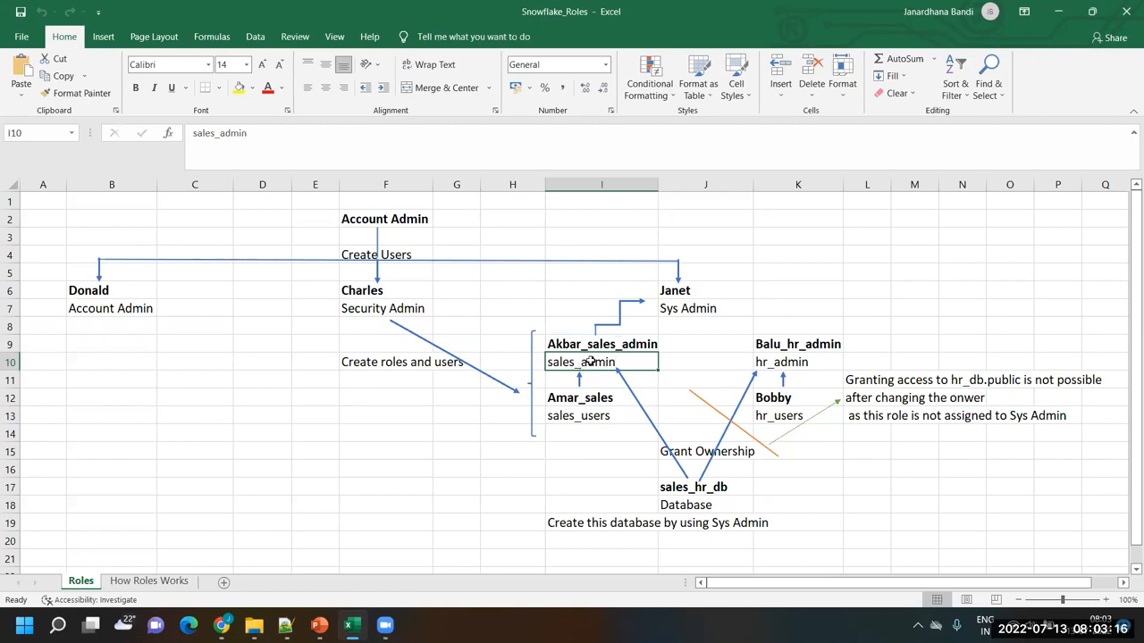
left_click(690, 306)
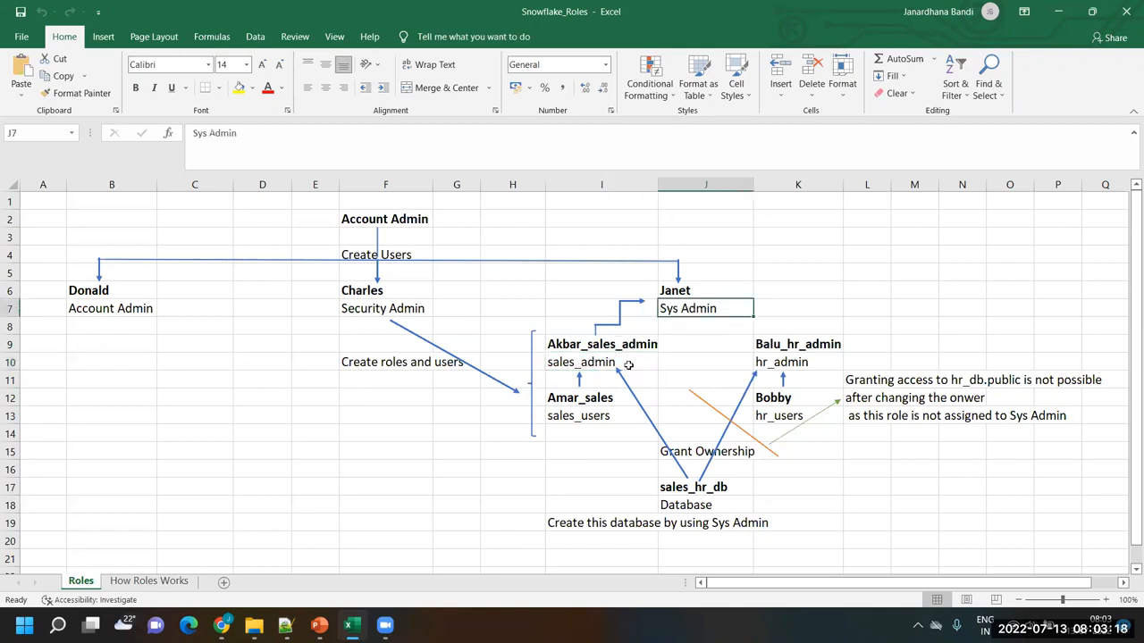
left_click(609, 327)
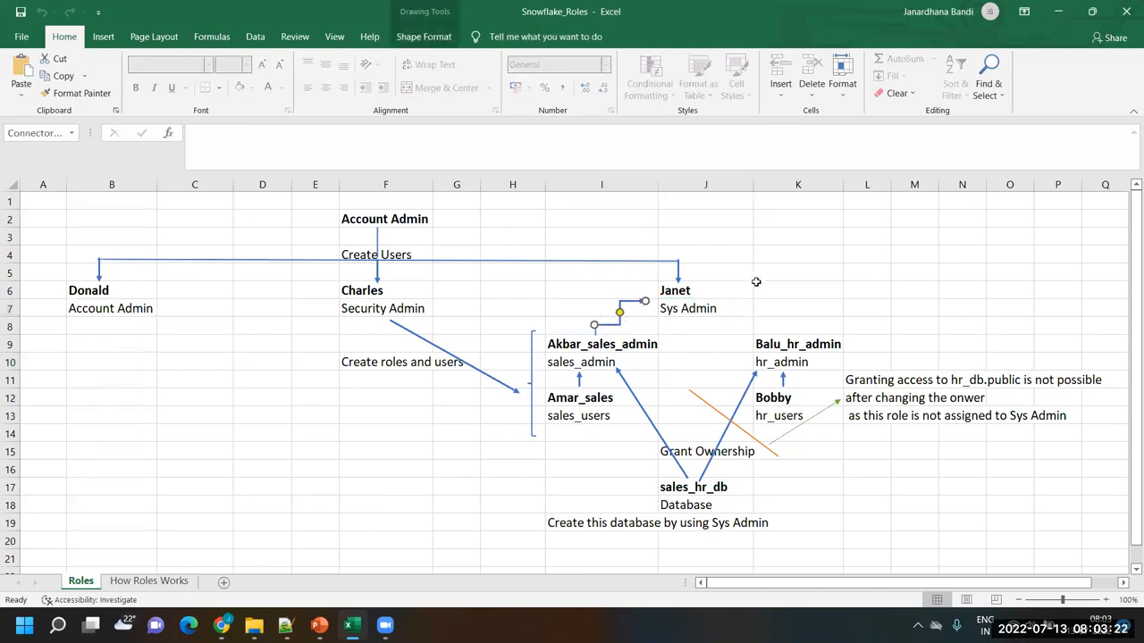
Switch back to the Snowflake worksheet and examine the role names in the statement granting sales_users to sales_admin
key("alt+Tab")
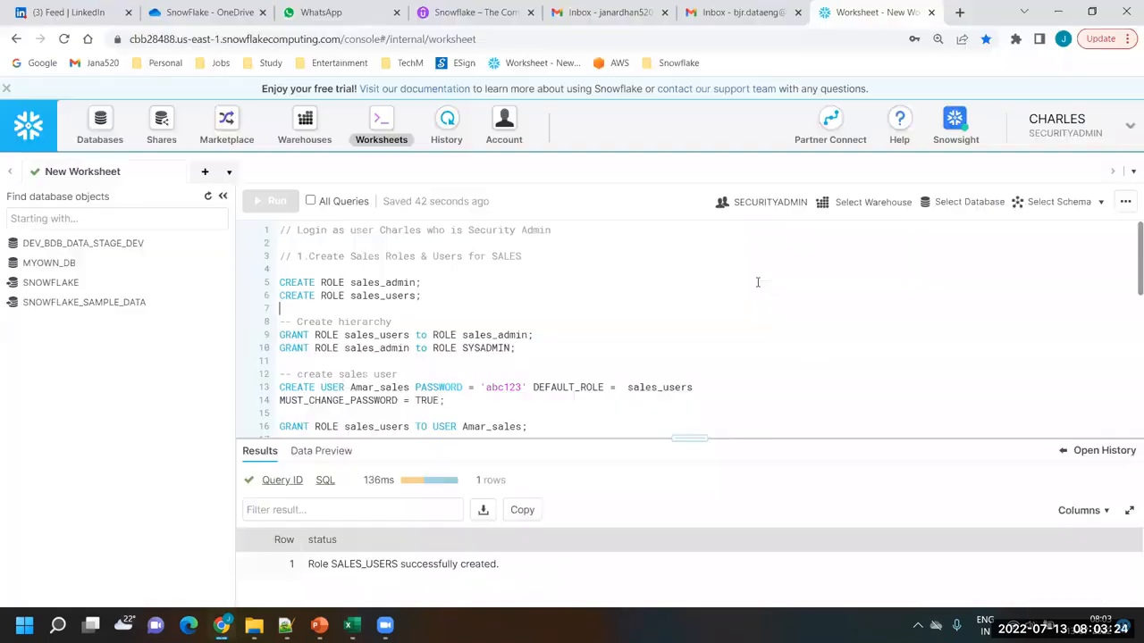
left_click(402, 307)
left_click(552, 335)
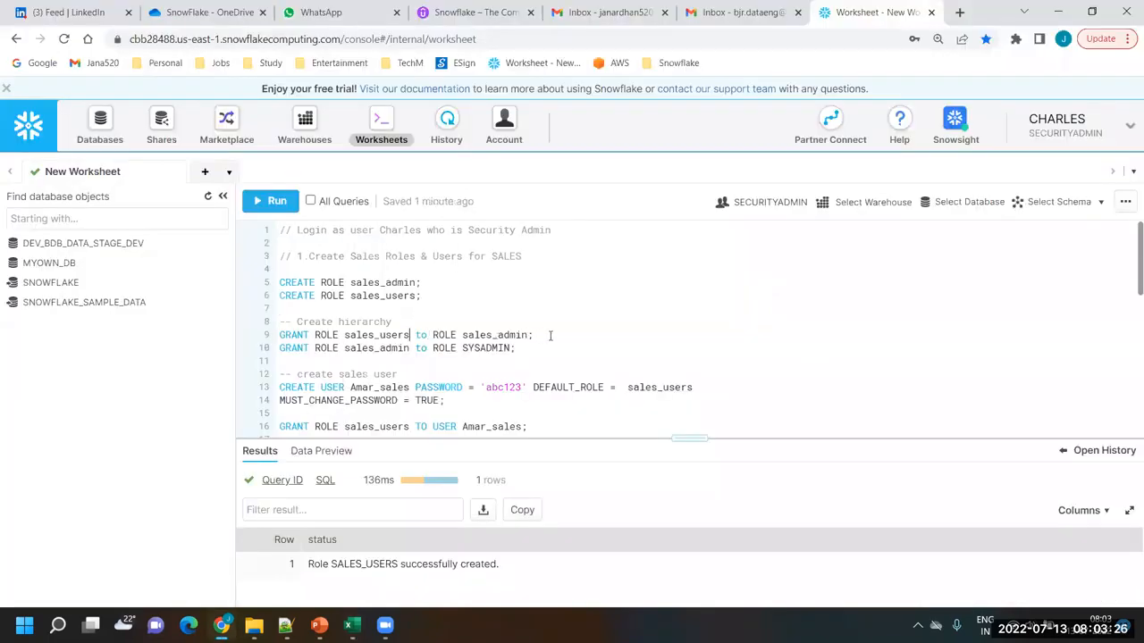
double_click(298, 334)
double_click(327, 334)
double_click(354, 333)
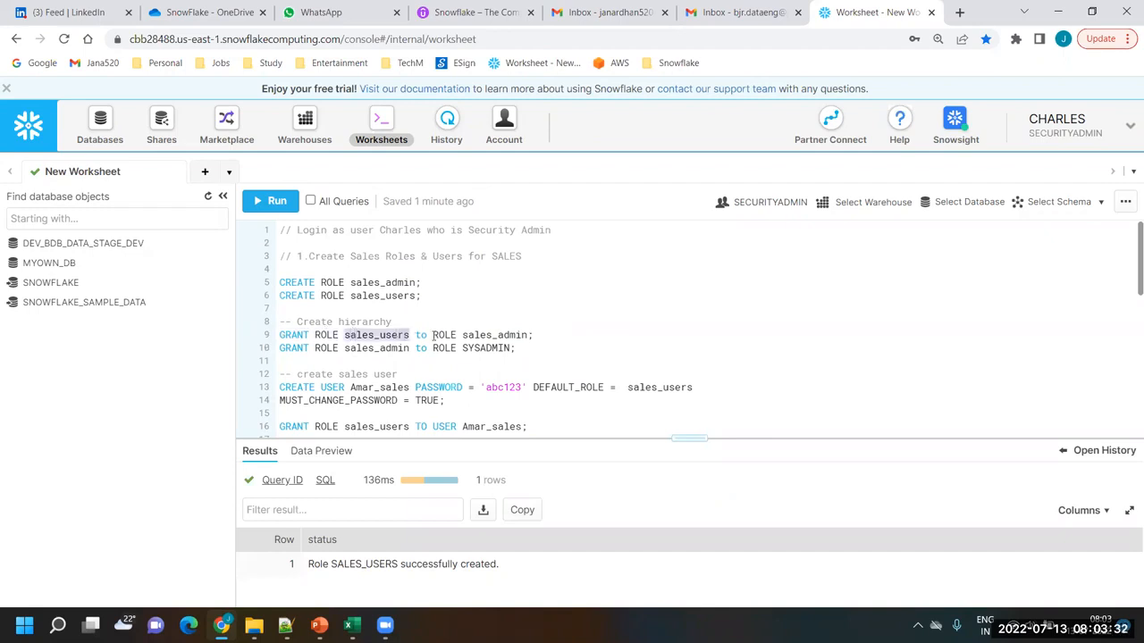
double_click(495, 335)
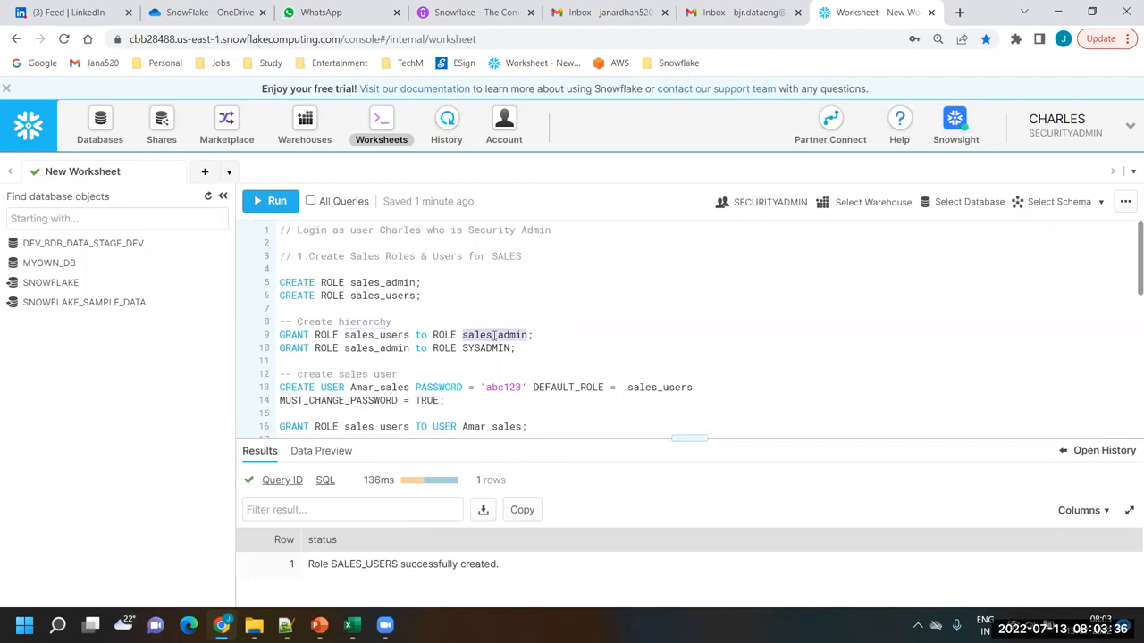
left_click(470, 348)
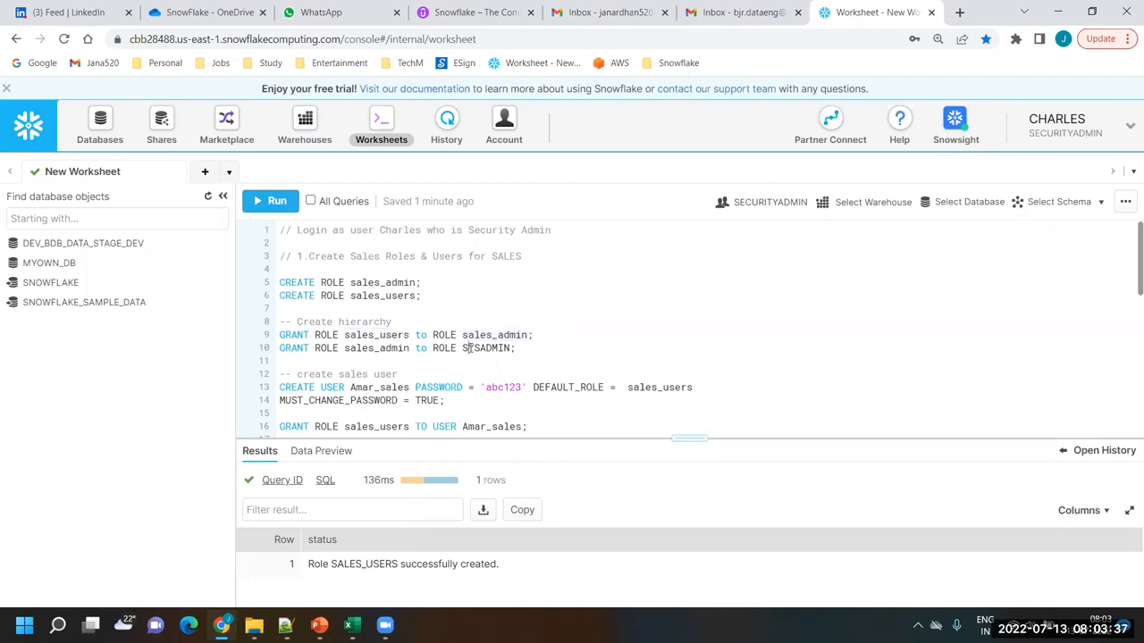
double_click(366, 334)
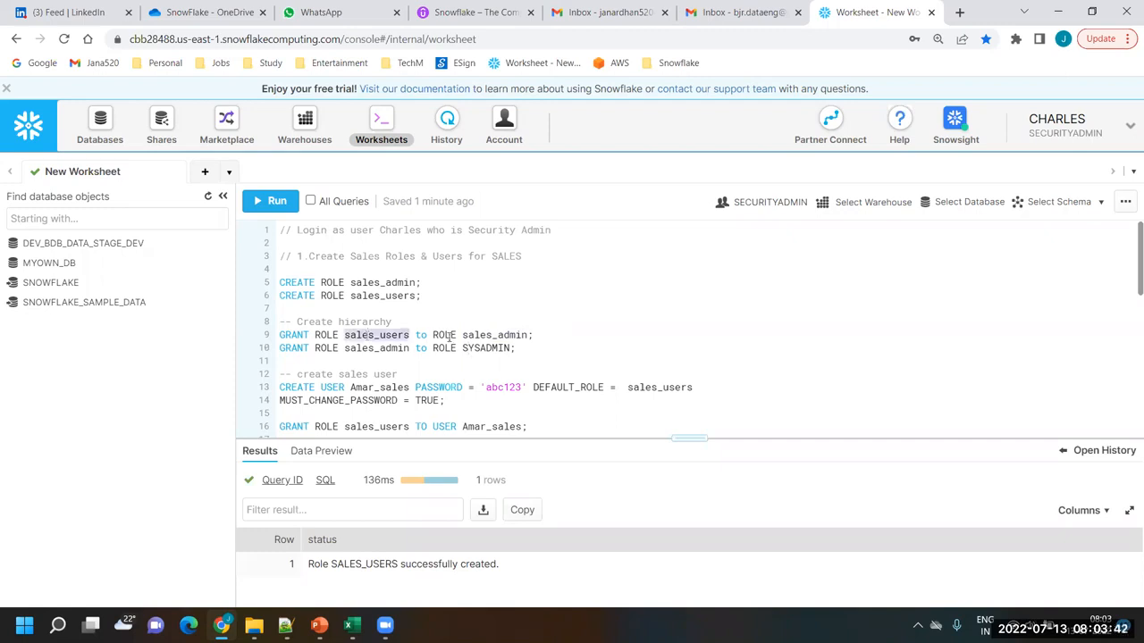
double_click(450, 335)
double_click(499, 335)
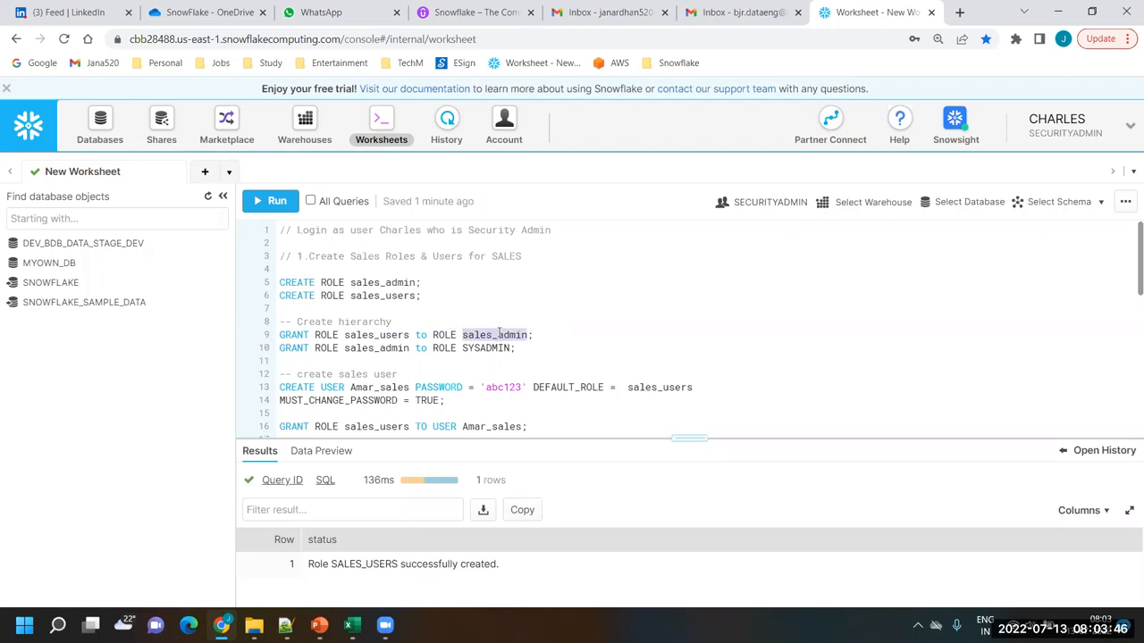
left_click(537, 335)
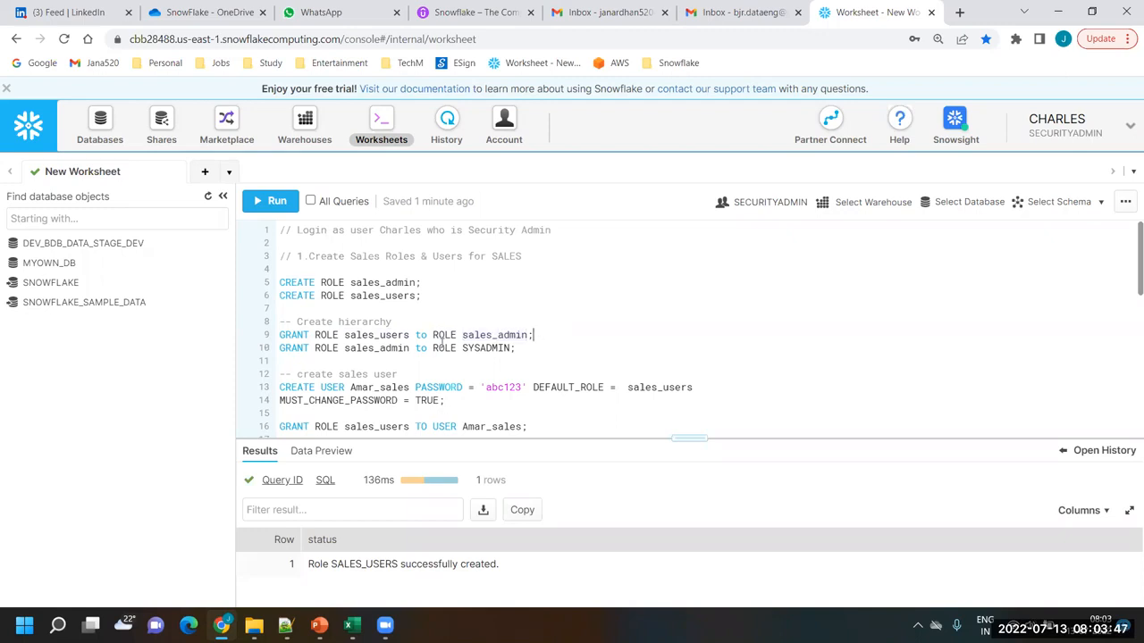
Run the GRANT ROLE sales_users to ROLE sales_admin statement under the hierarchy comment
double_click(363, 334)
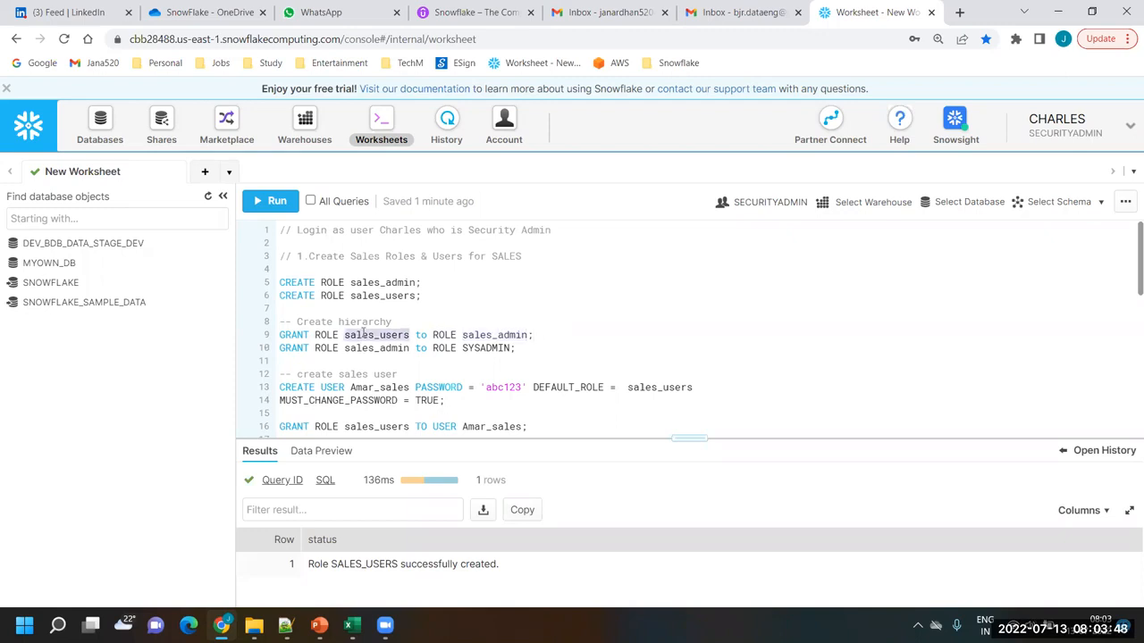
double_click(498, 334)
left_click(537, 336)
left_click_drag(539, 335, 265, 338)
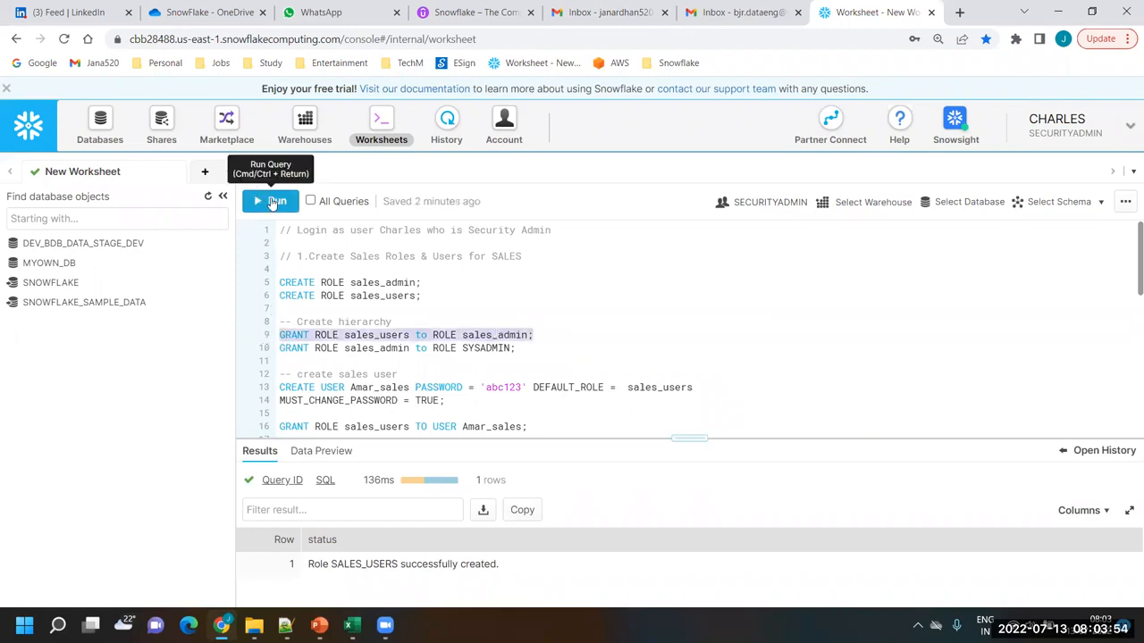
left_click(268, 201)
Run the GRANT ROLE sales_admin to ROLE SYSADMIN statement to place the sales hierarchy under SYSADMIN
left_click(541, 347)
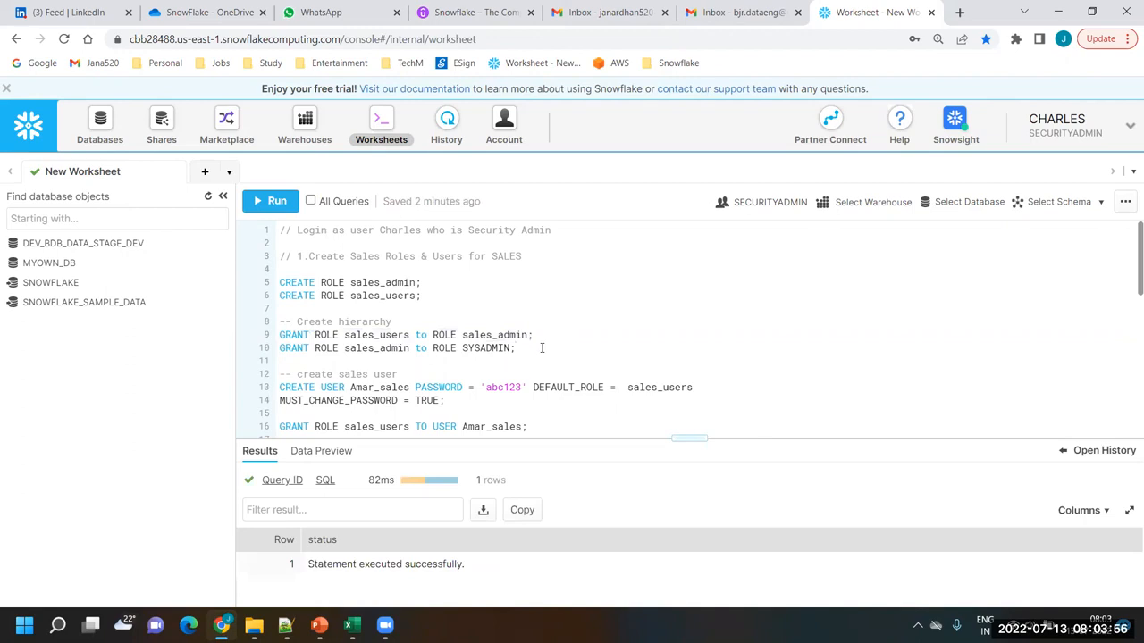
double_click(377, 348)
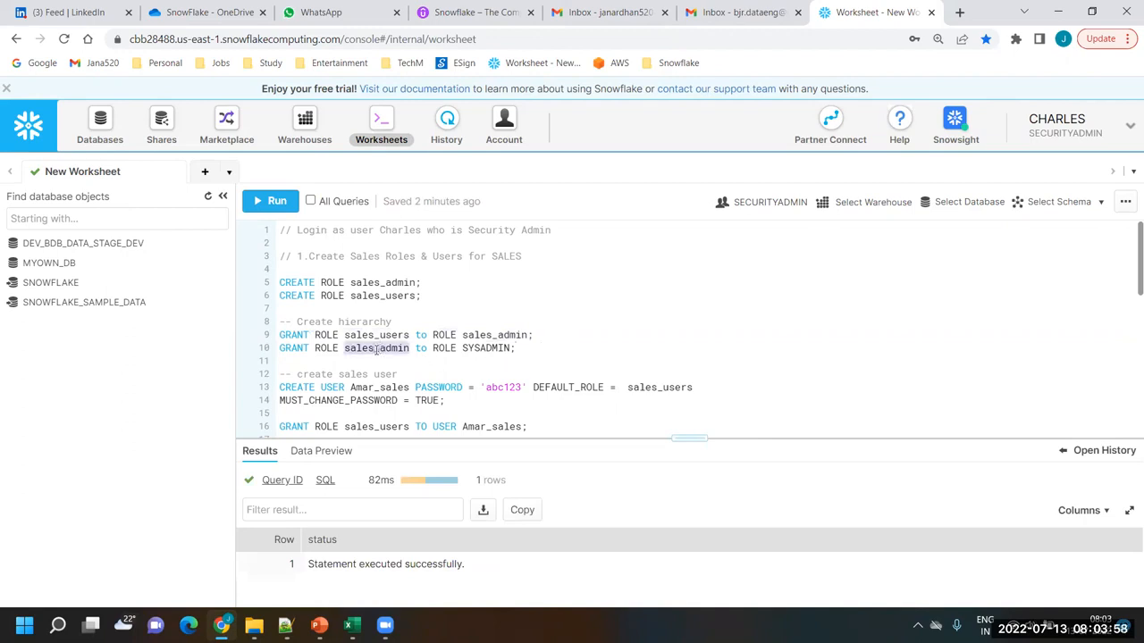
double_click(482, 349)
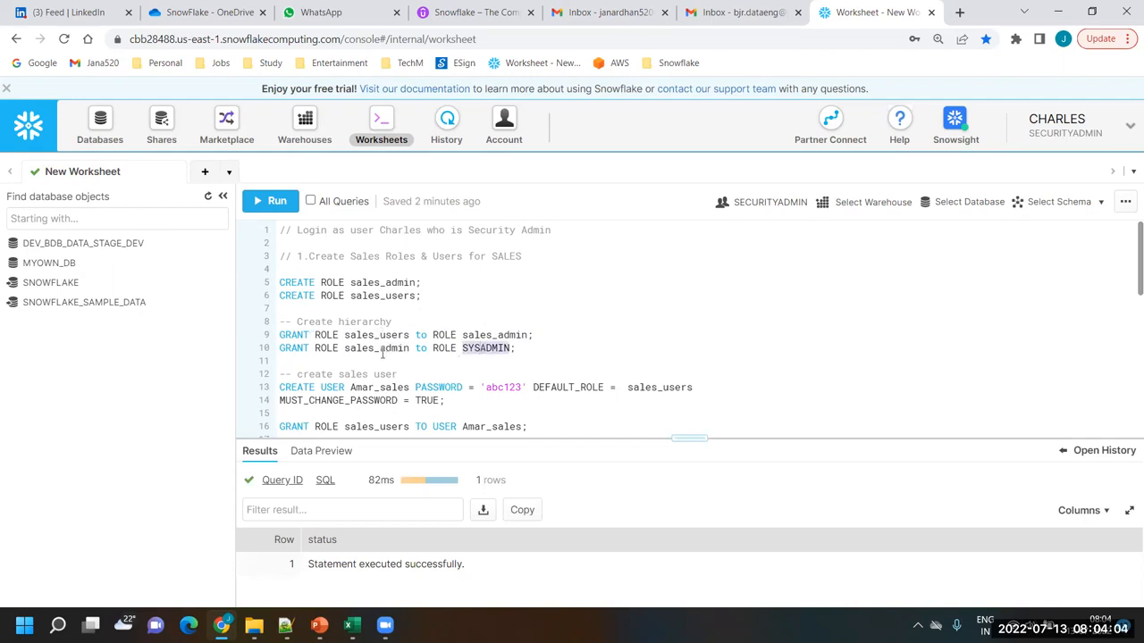
left_click(525, 349)
left_click_drag(531, 352, 277, 349)
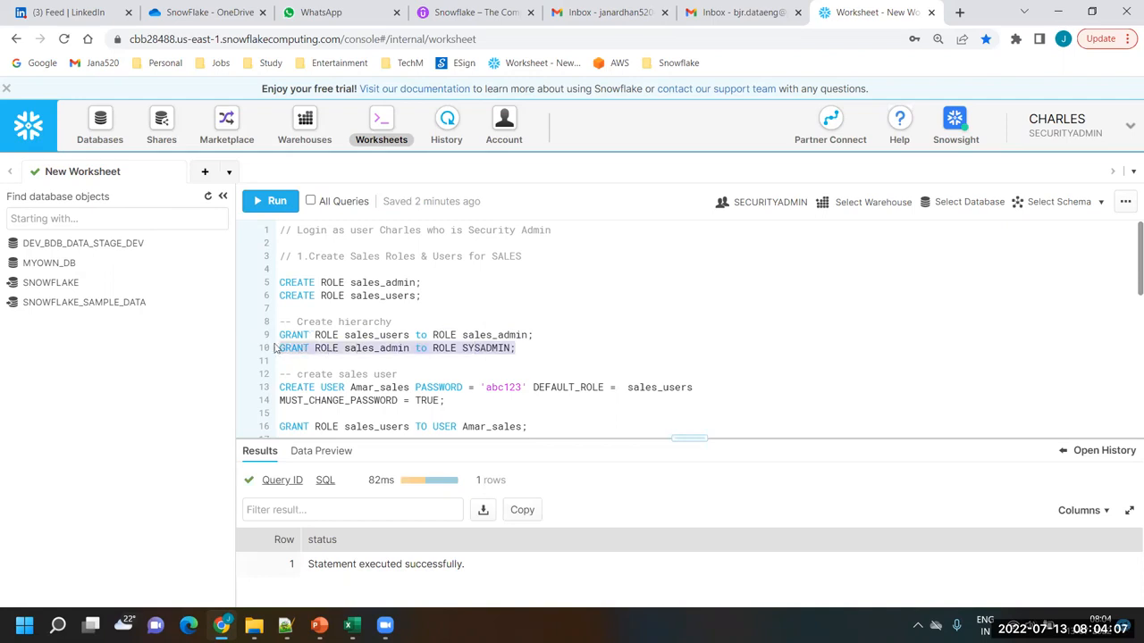
left_click(269, 202)
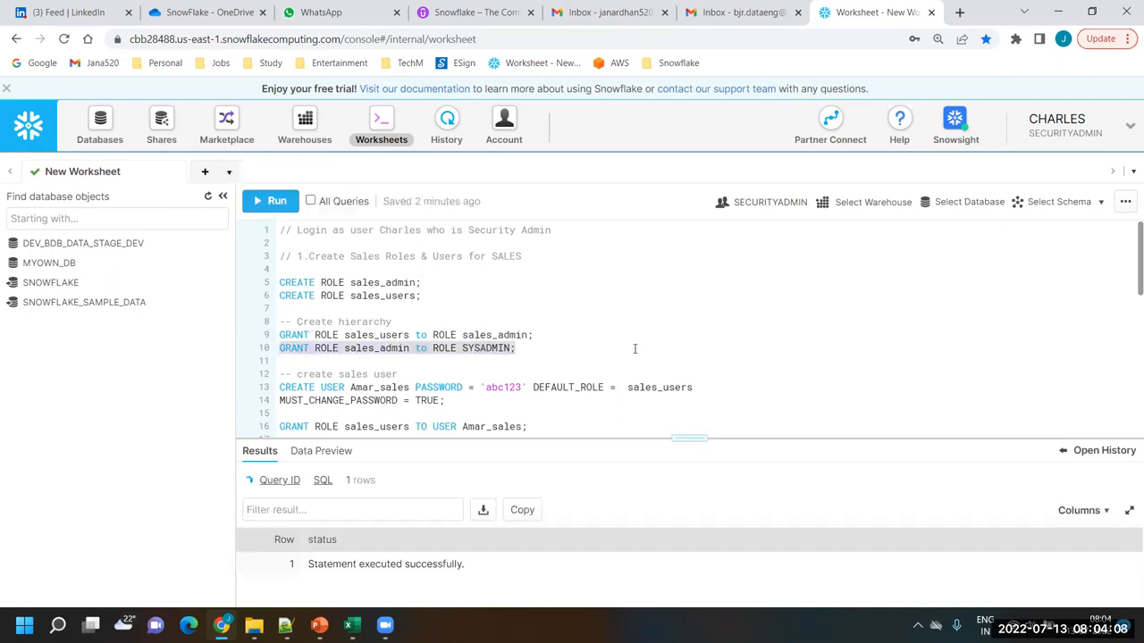
Compare the default role in the sales user's CREATE USER statement with sales_users in the hierarchy grant
left_click(539, 350)
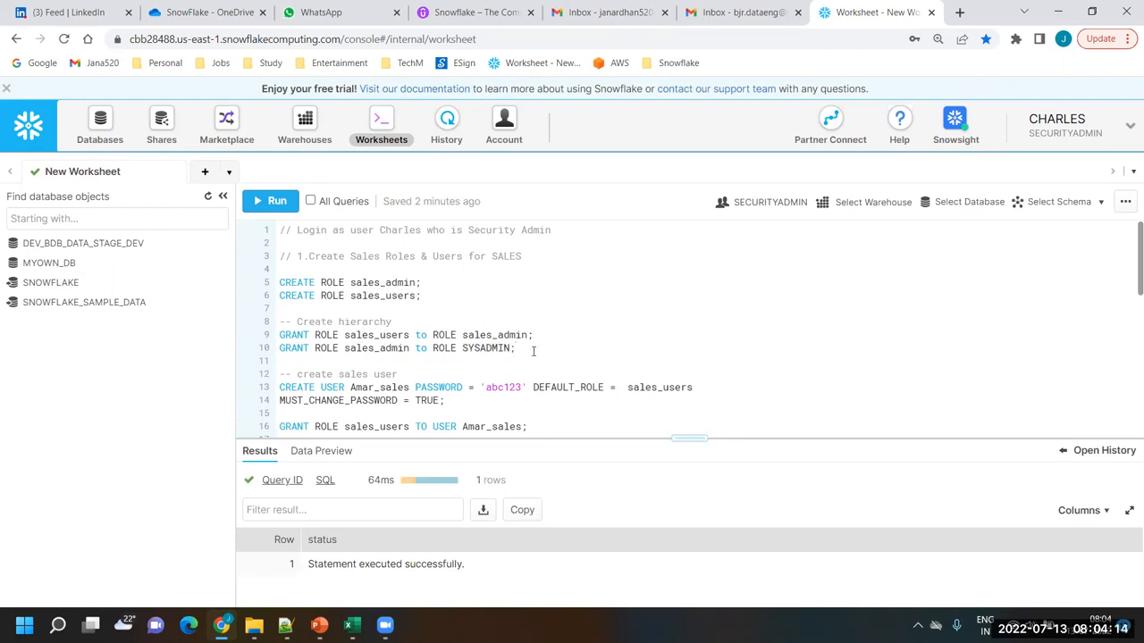
scroll(534, 351, "down", 1)
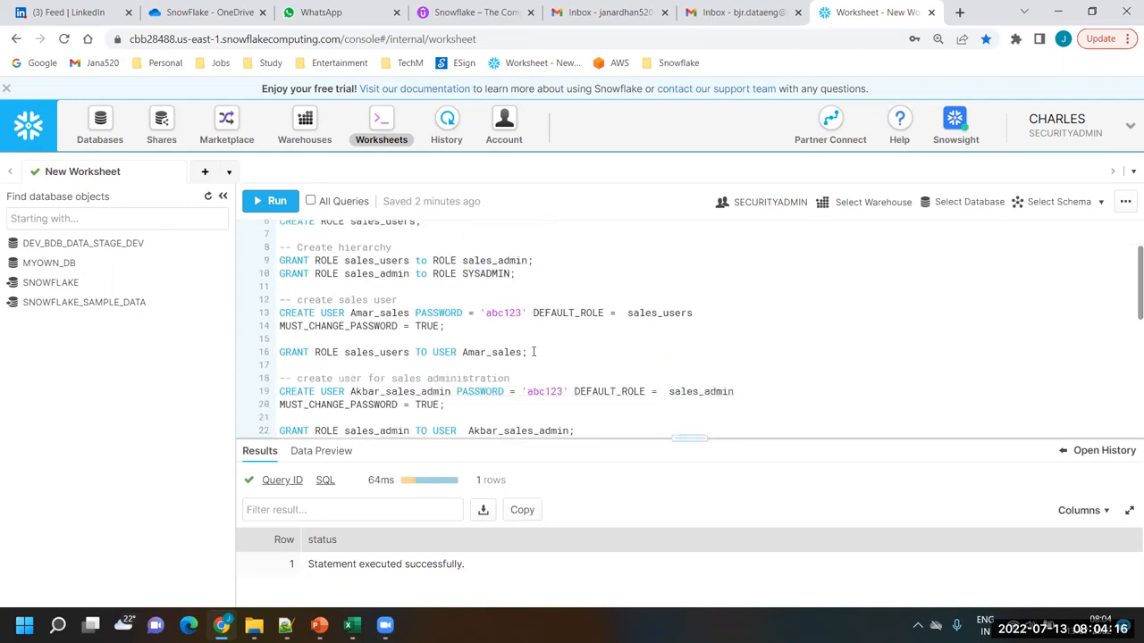
double_click(383, 260)
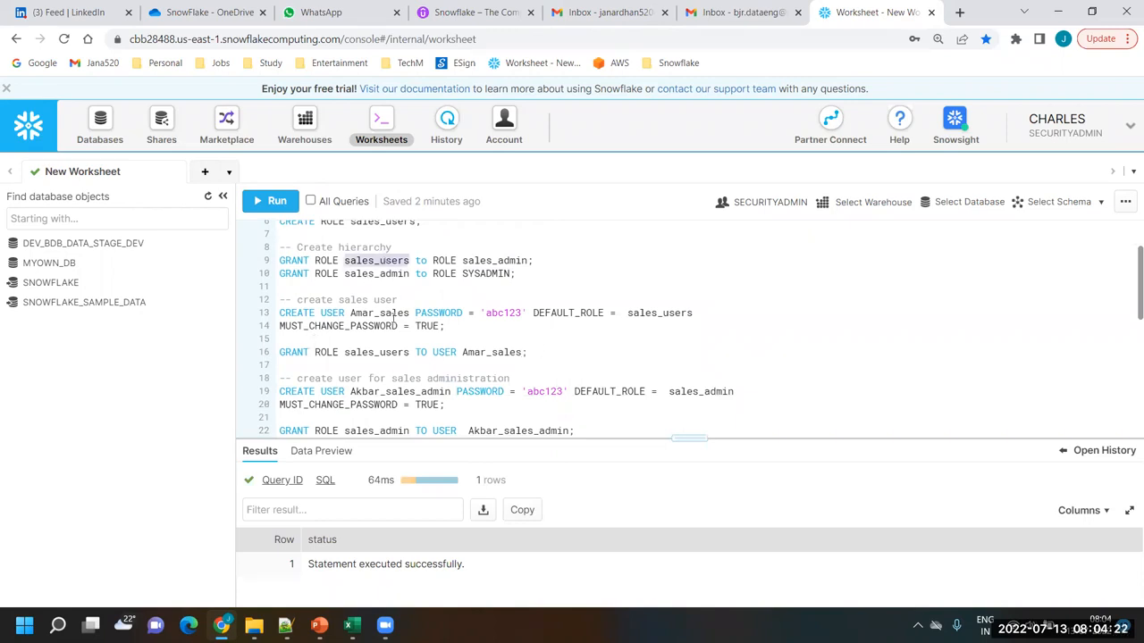
left_click(451, 327)
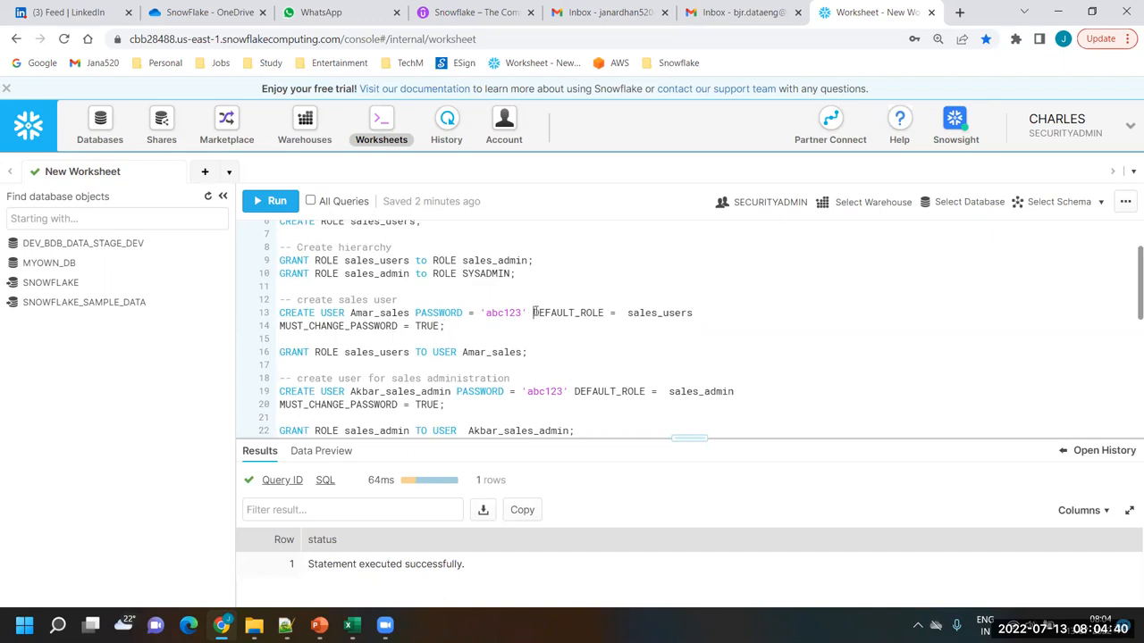
double_click(665, 315)
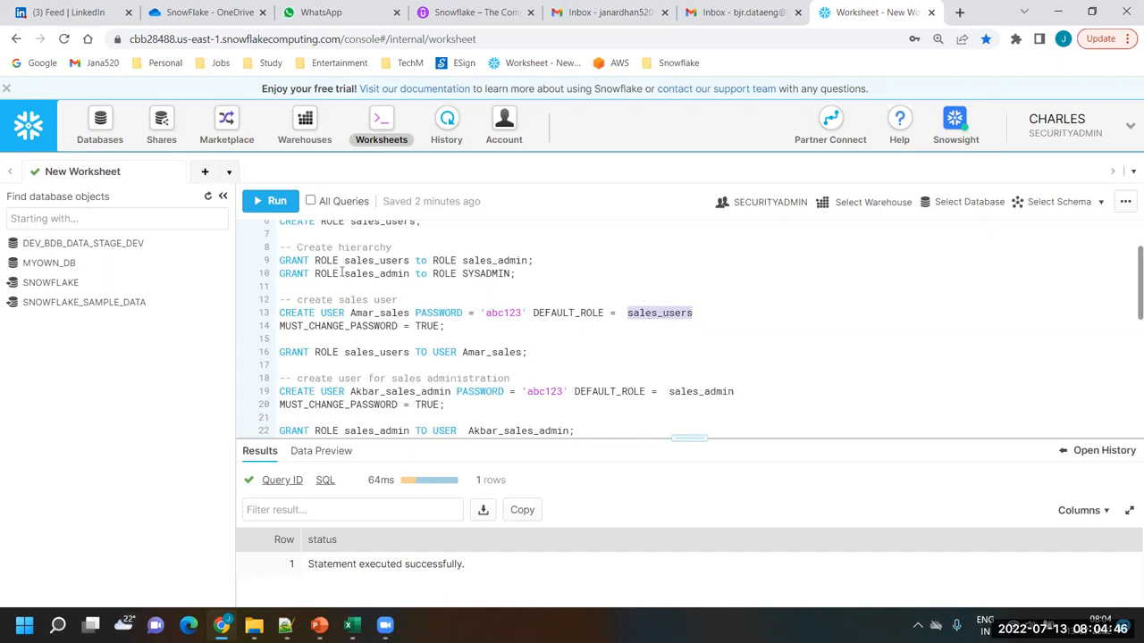
double_click(386, 263)
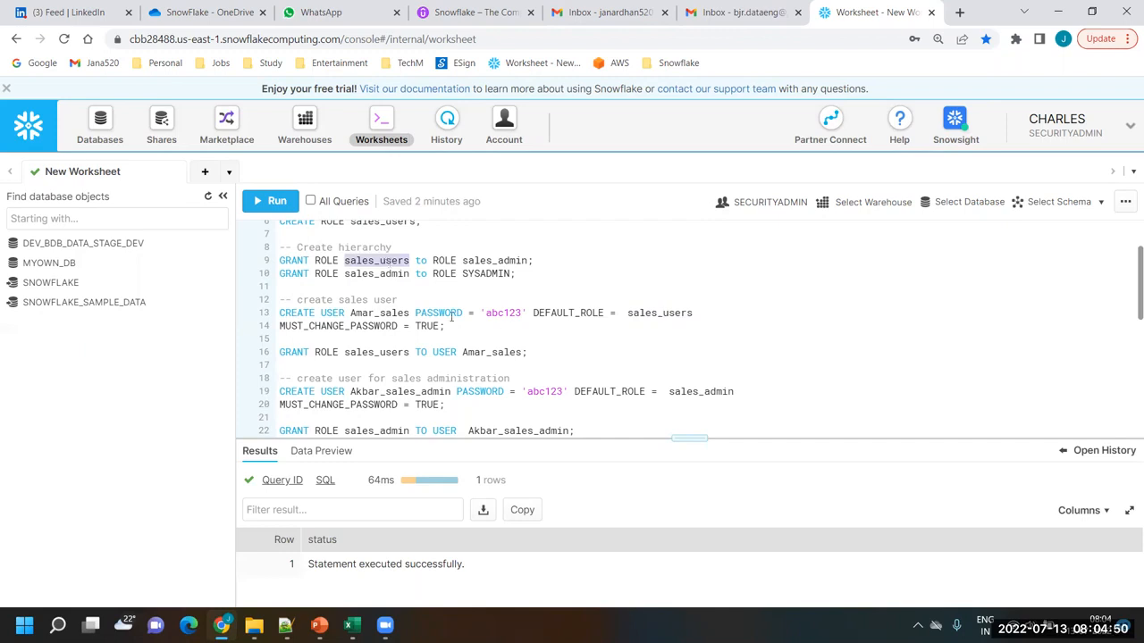
left_click(713, 312)
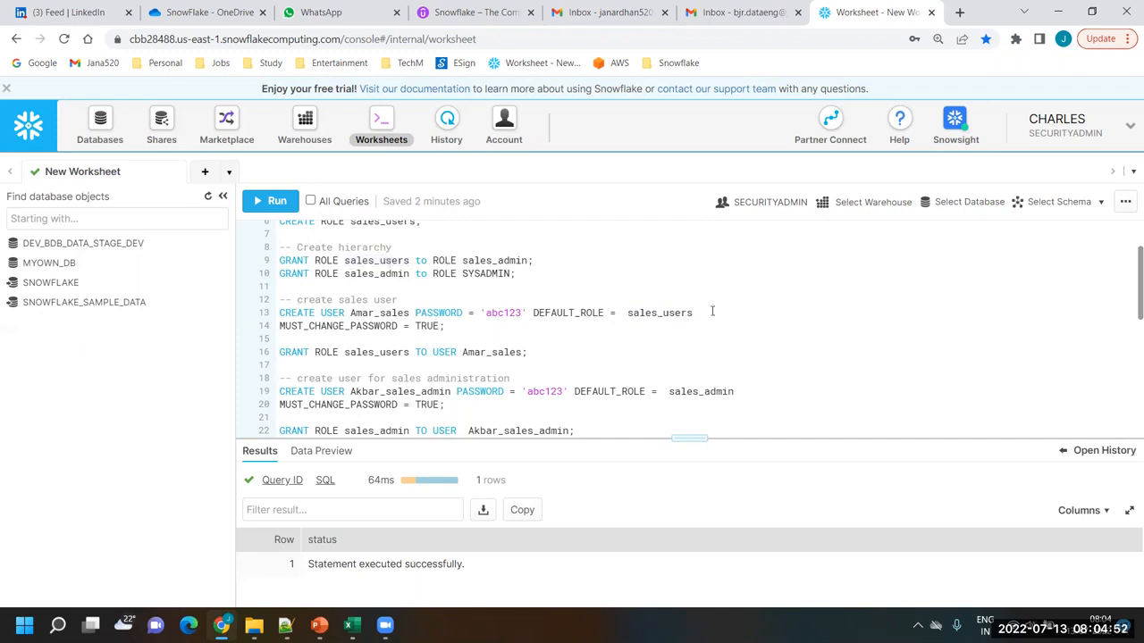
Examine the user name, password and DEFAULT_ROLE parts of the sales user's CREATE USER statement alongside the two sales CREATE ROLE statements
double_click(311, 312)
double_click(385, 313)
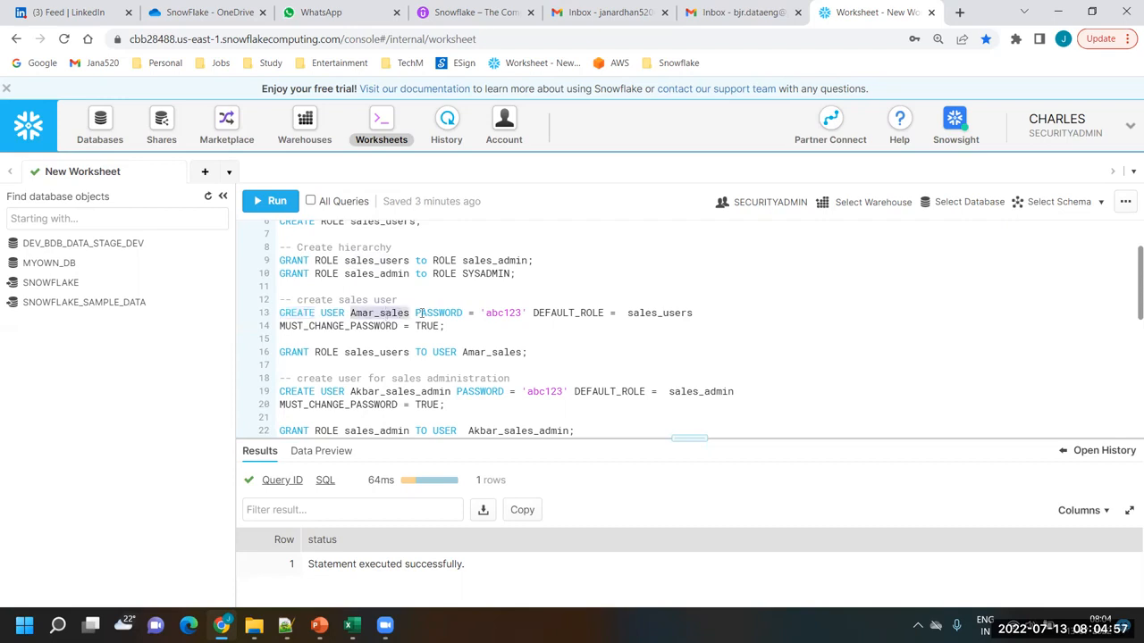
double_click(440, 313)
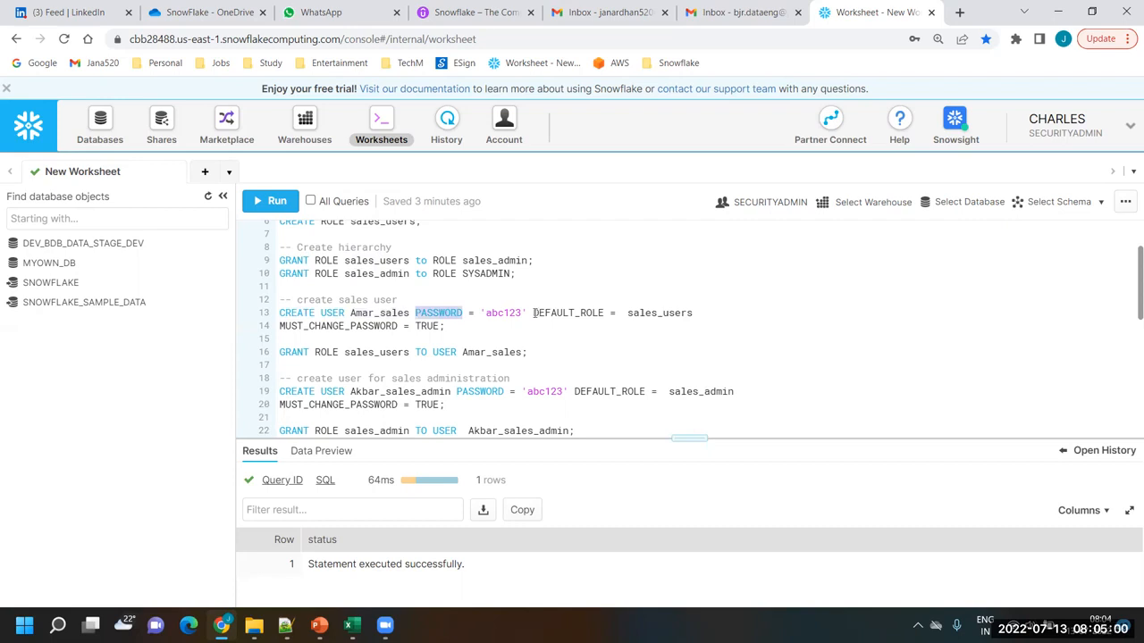
left_click_drag(534, 313, 694, 316)
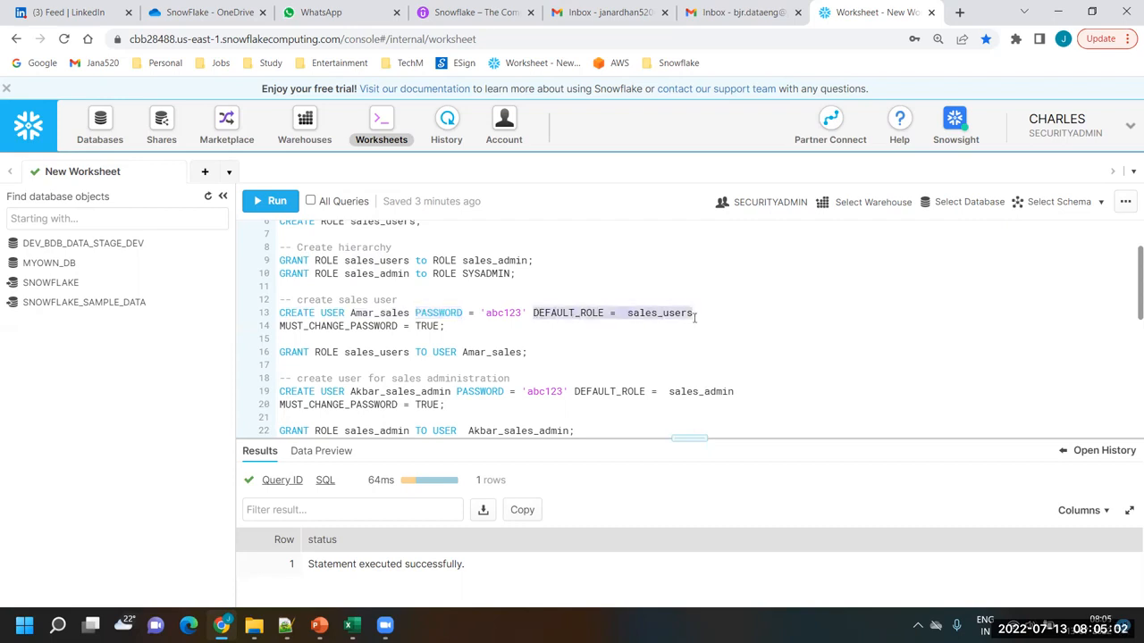
left_click(605, 328)
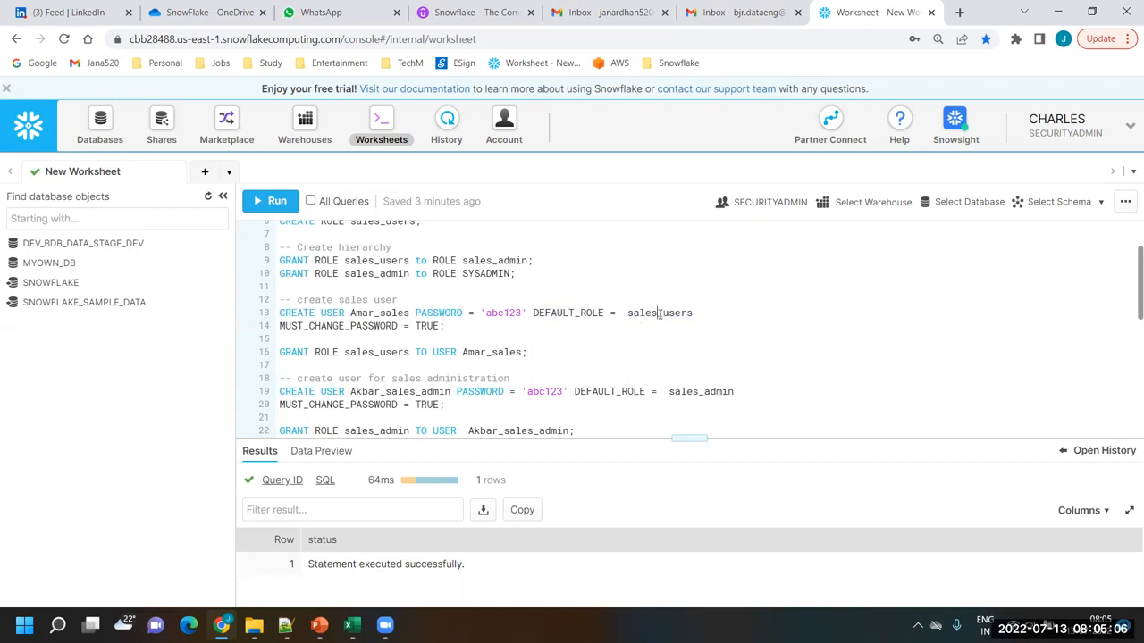
double_click(659, 313)
scroll(432, 288, "up", 2)
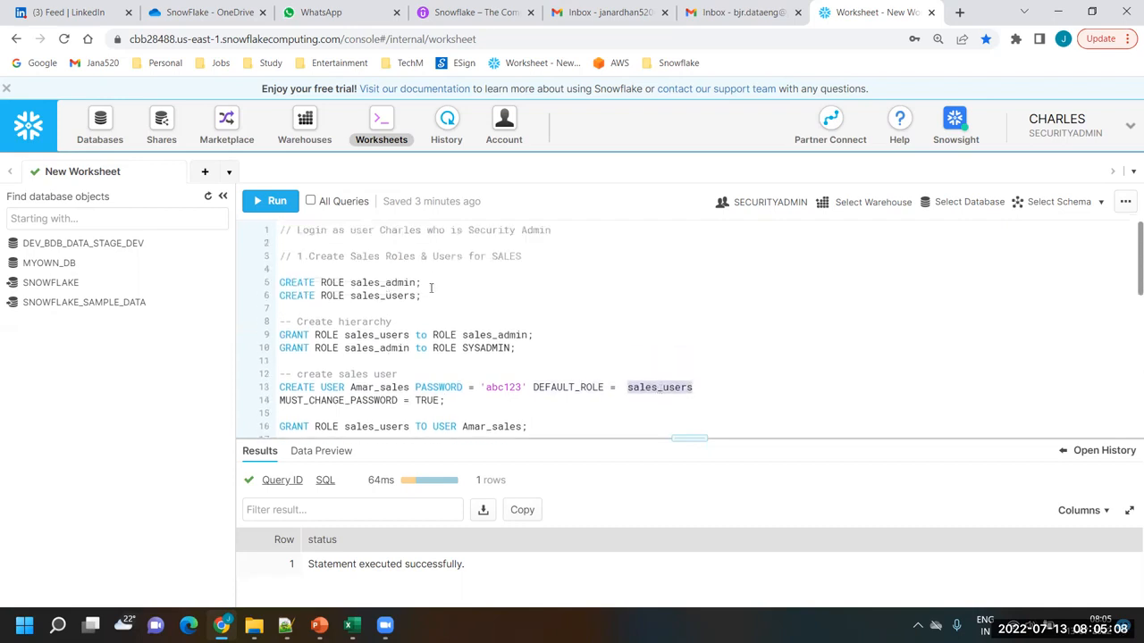
left_click_drag(428, 300, 279, 283)
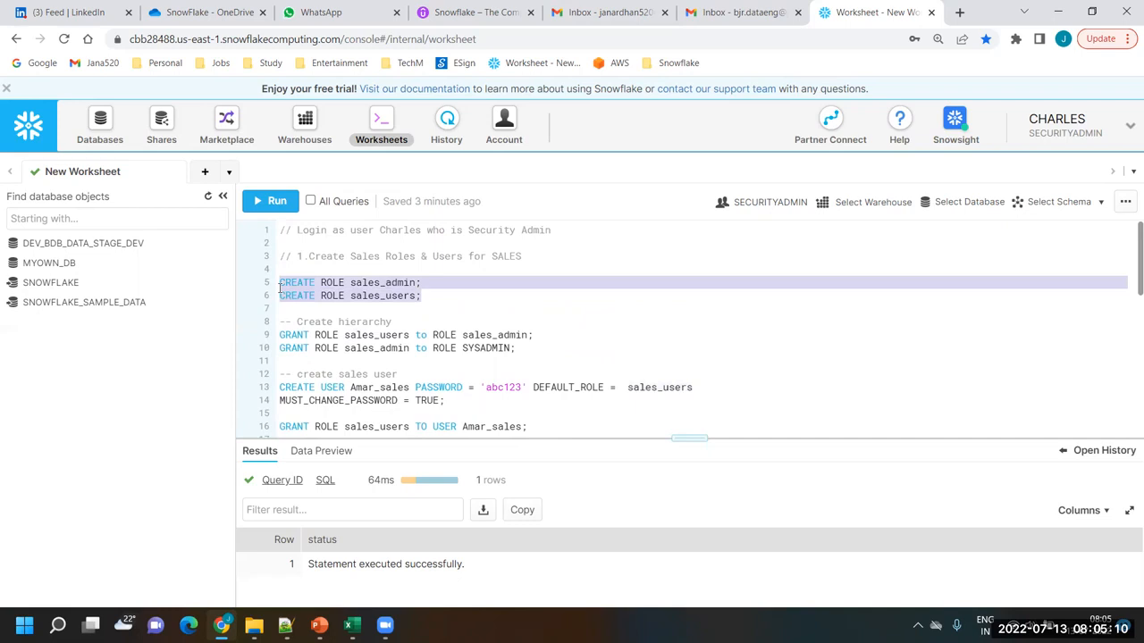
left_click(445, 295)
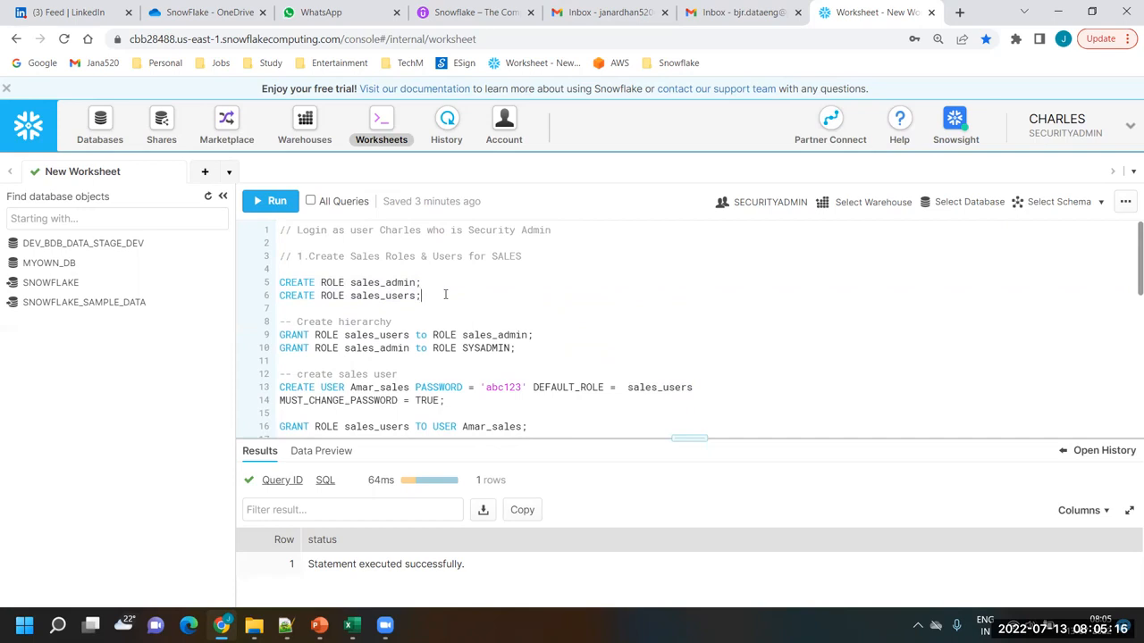
Run the sales user's CREATE USER statement with default role sales_users and MUST_CHANGE_PASSWORD = TRUE, and enlarge the query editor slightly
scroll(445, 295, "down", 2)
scroll(445, 295, "up", 2)
left_click_drag(445, 402, 261, 396)
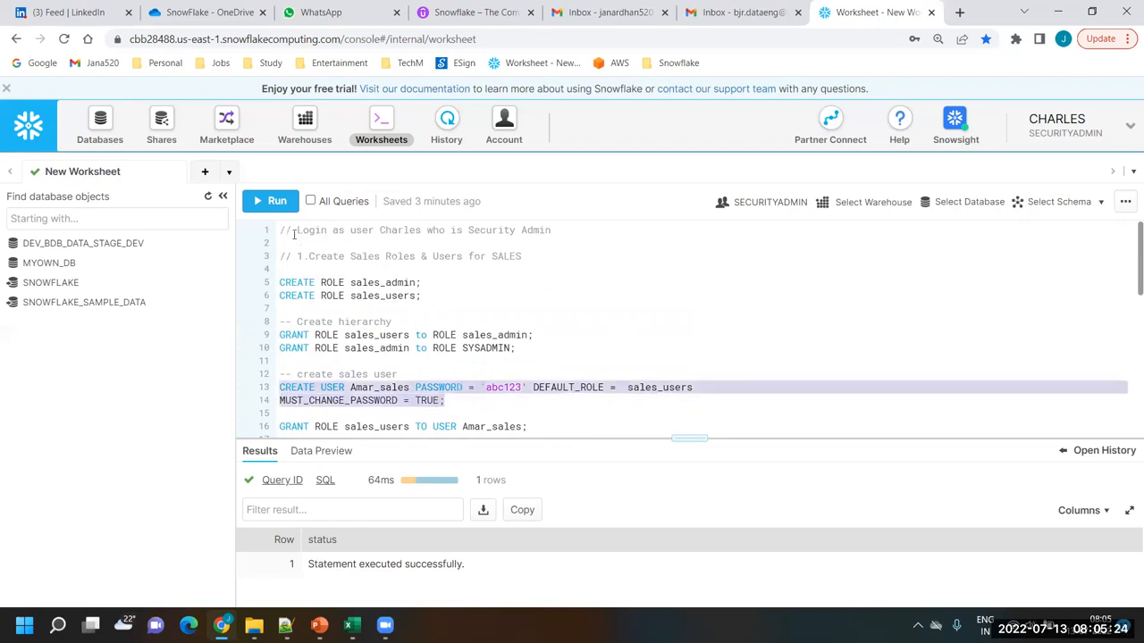
left_click(270, 202)
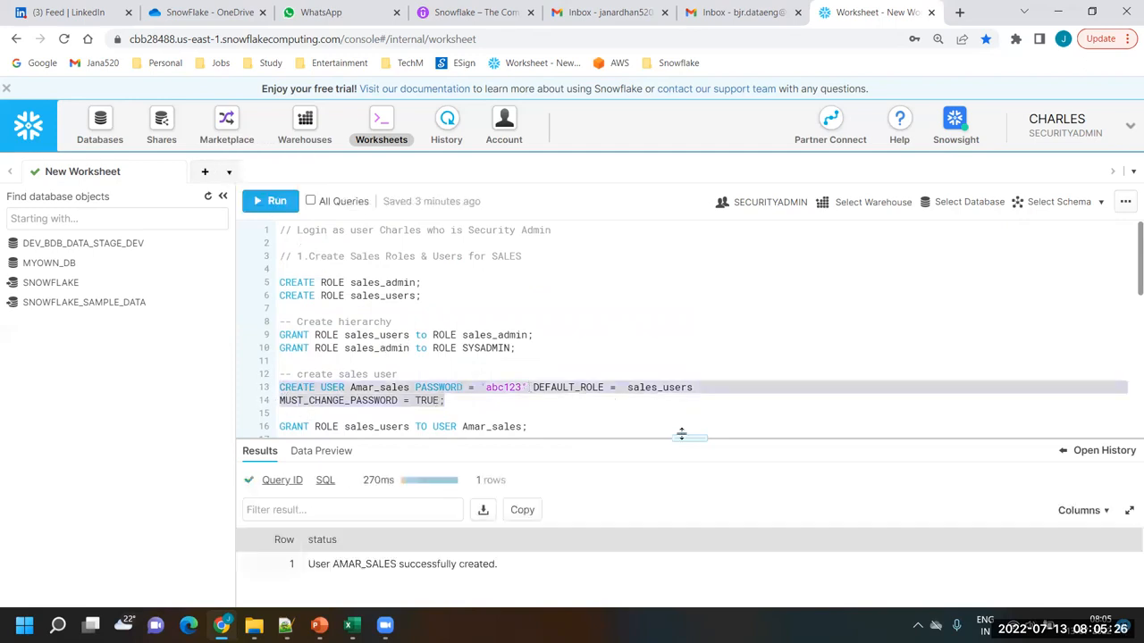
left_click_drag(685, 439, 687, 459)
left_click(620, 367)
Review and run the GRANT ROLE sales_users TO USER statement for the new sales user
scroll(563, 364, "down", 2)
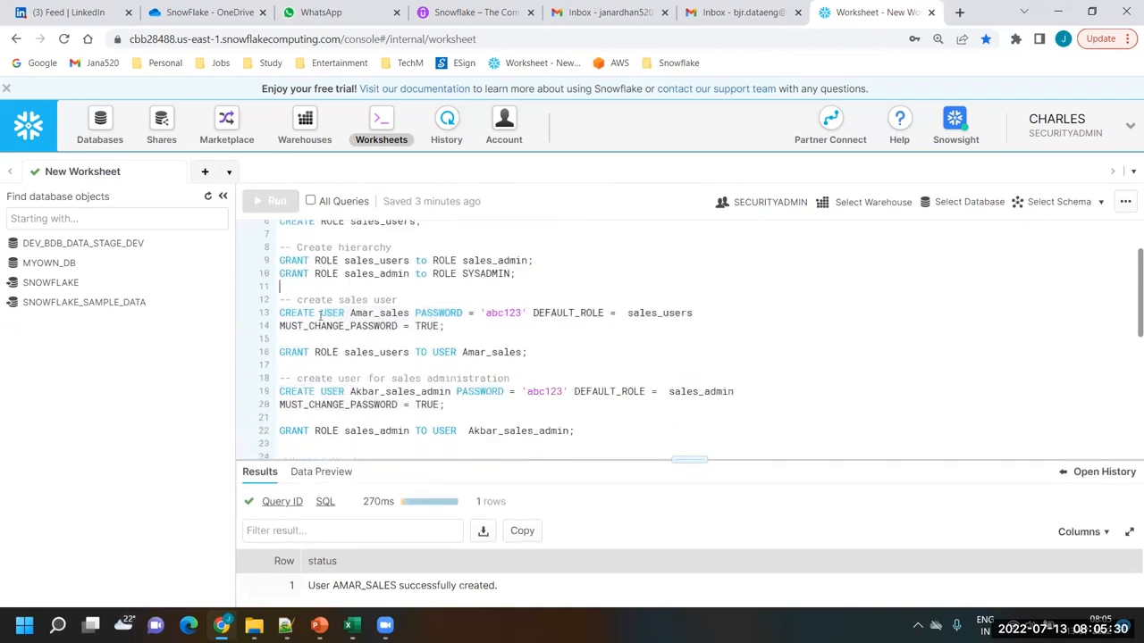
left_click(534, 355)
double_click(293, 352)
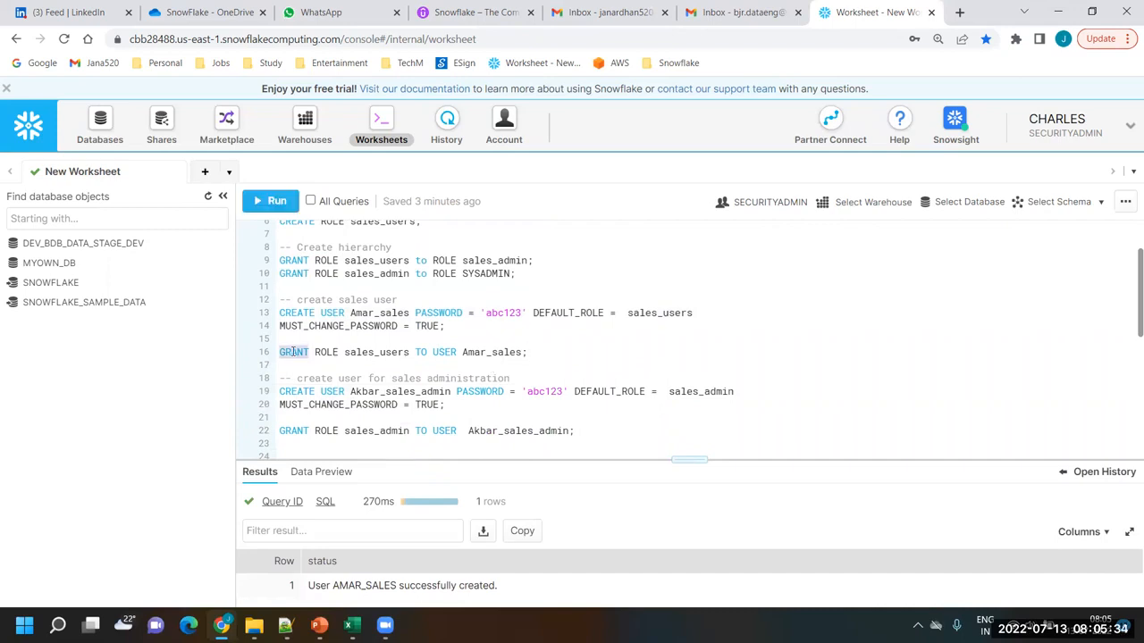
double_click(329, 352)
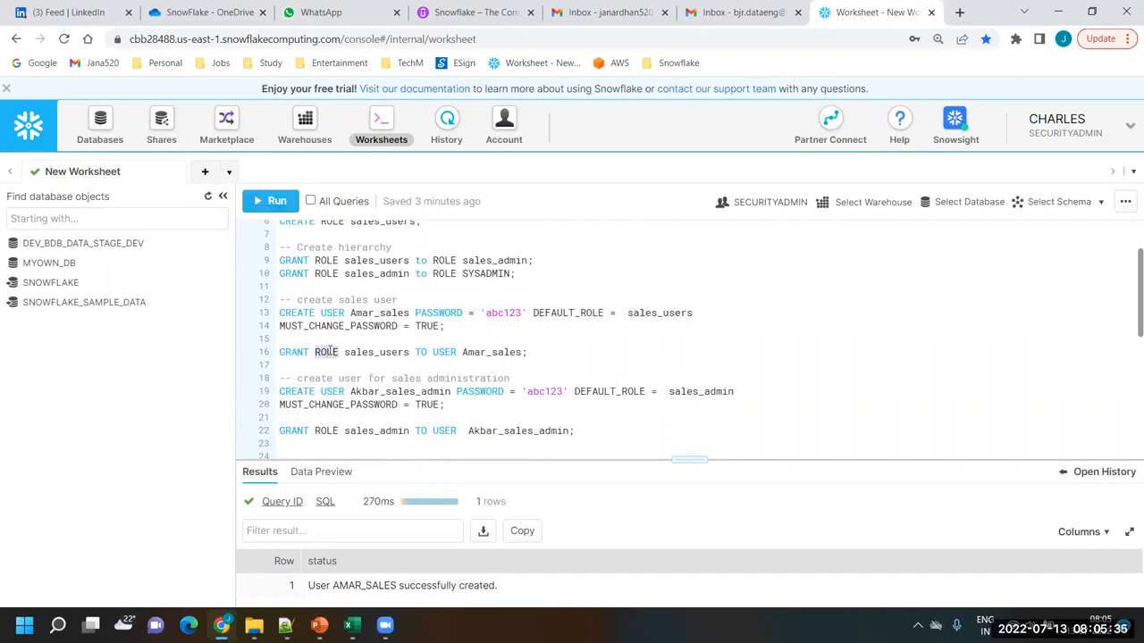
double_click(380, 352)
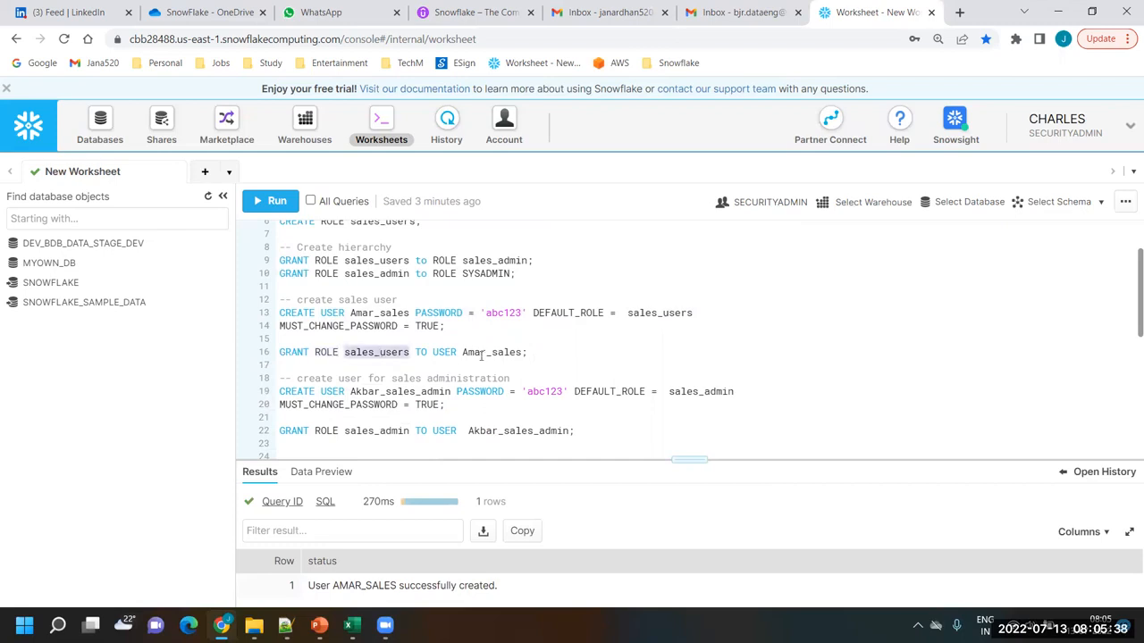
left_click(530, 354)
left_click_drag(304, 355, 280, 355)
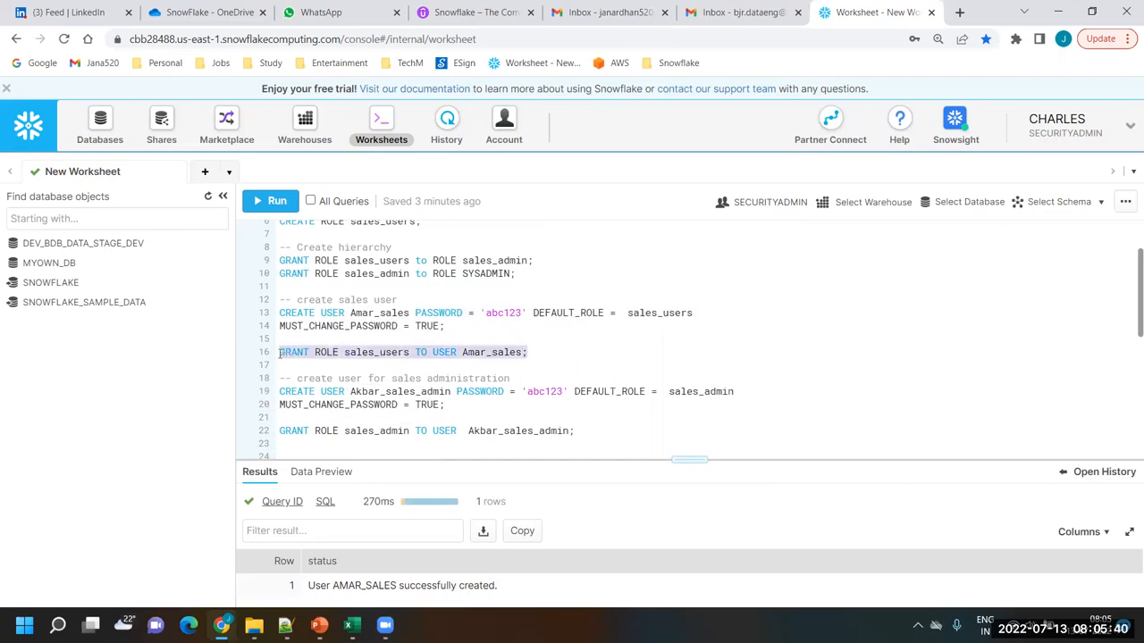
left_click(266, 201)
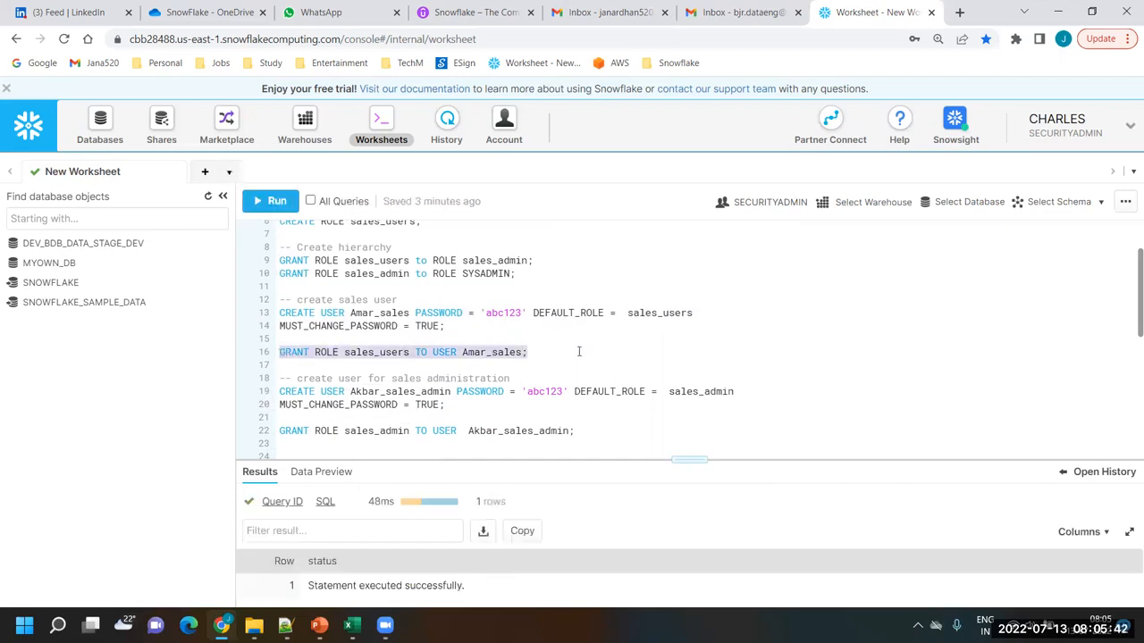
left_click(570, 351)
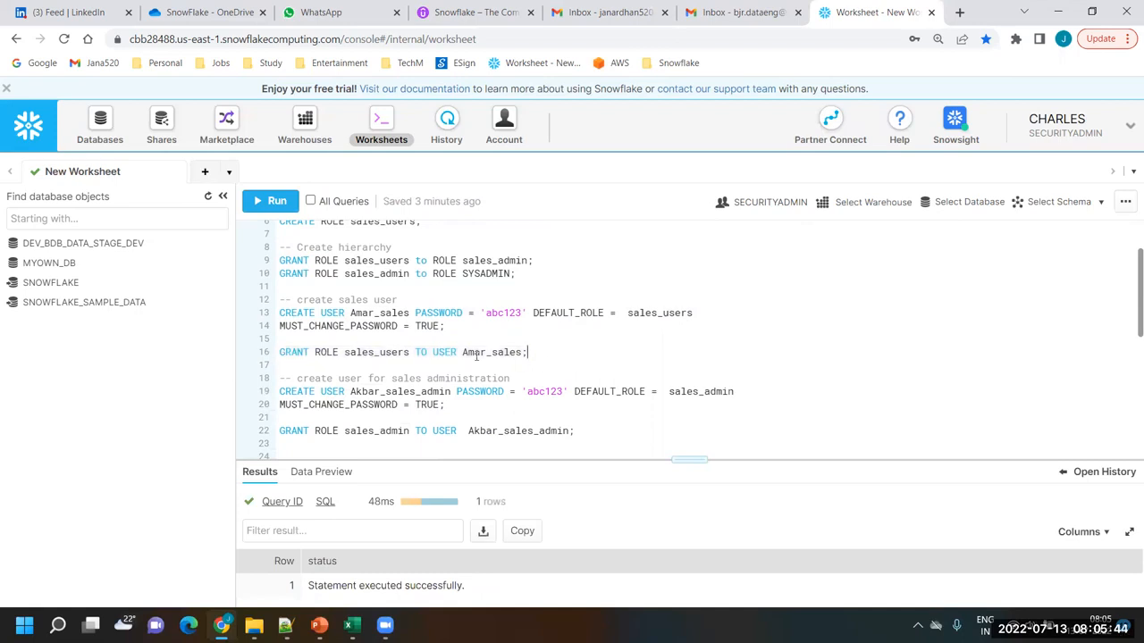
Review and run the CREATE USER statement for the sales administration user with default role sales_admin and MUST_CHANGE_PASSWORD = TRUE
scroll(543, 357, "down", 3)
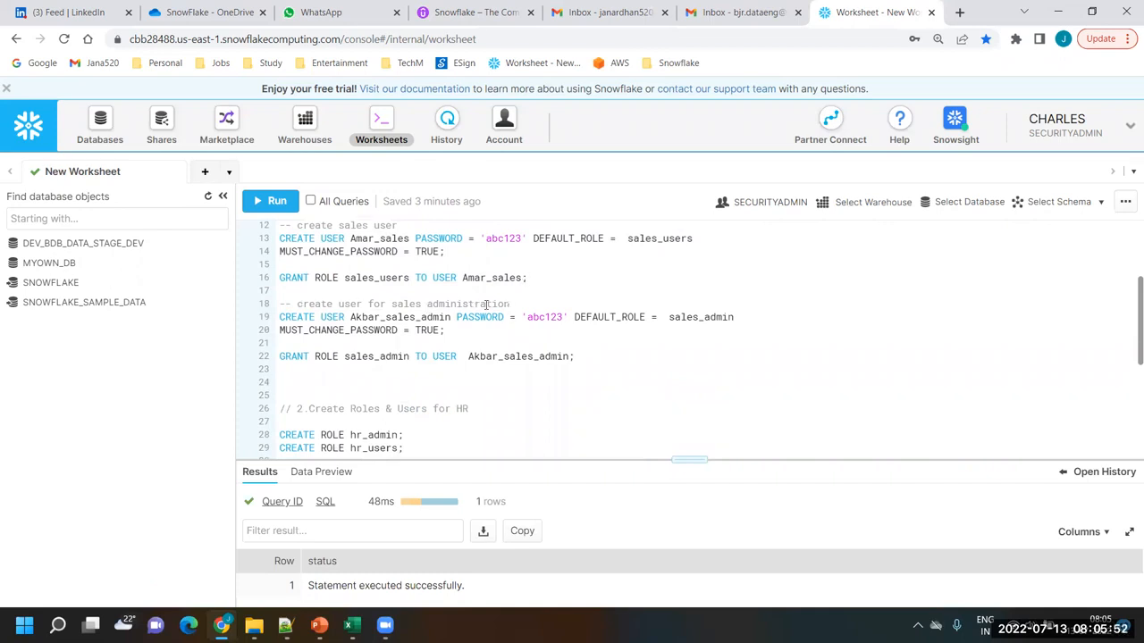
double_click(398, 317)
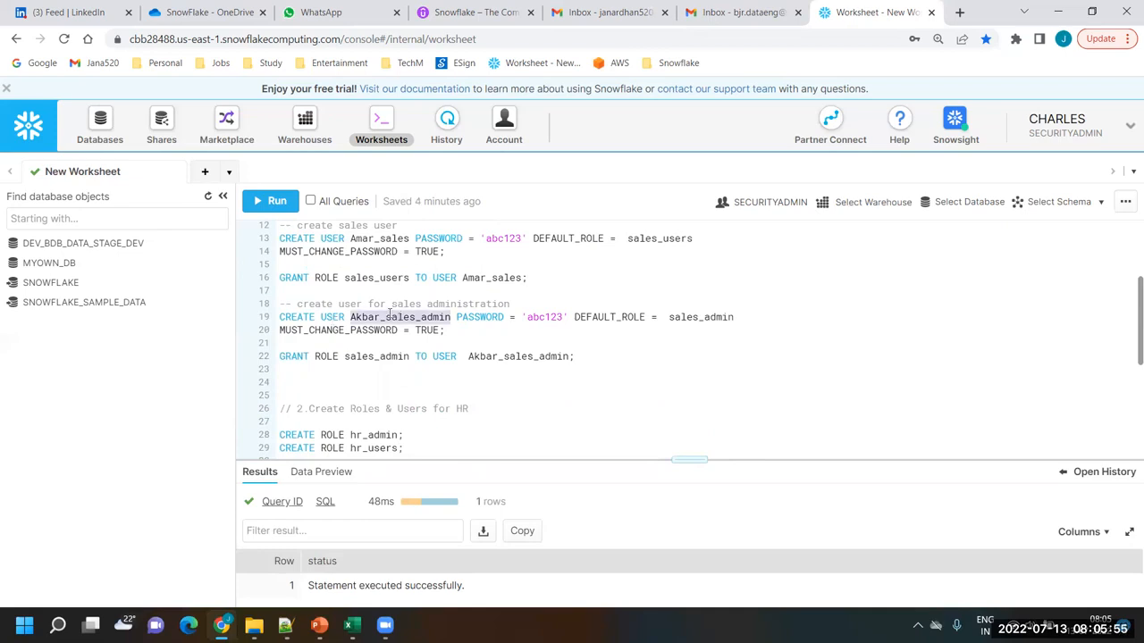
double_click(482, 319)
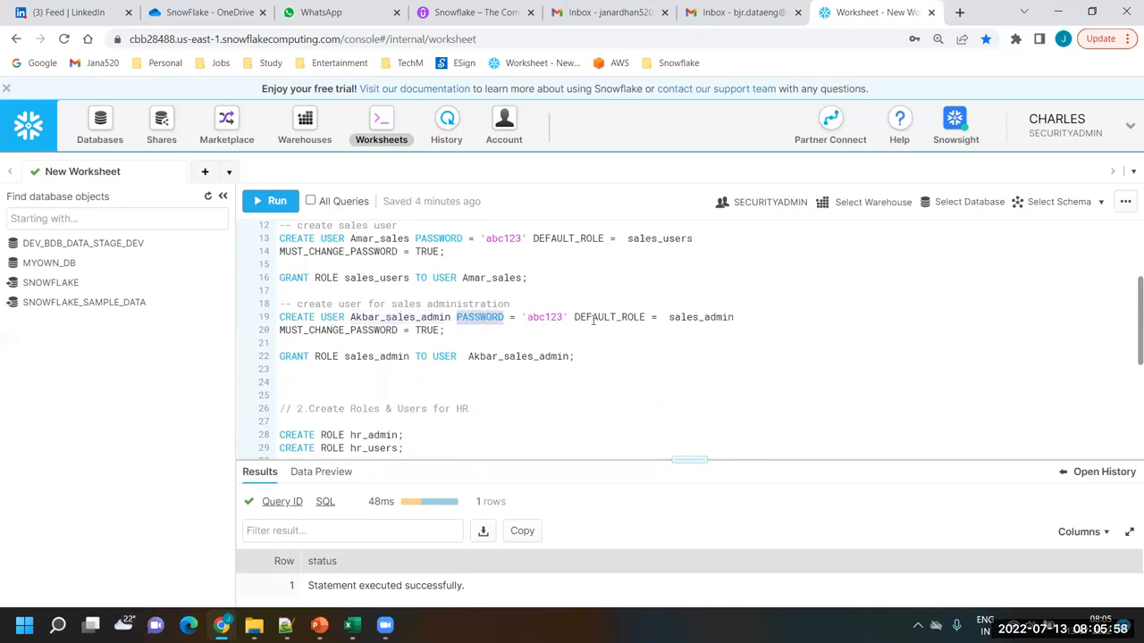
double_click(626, 317)
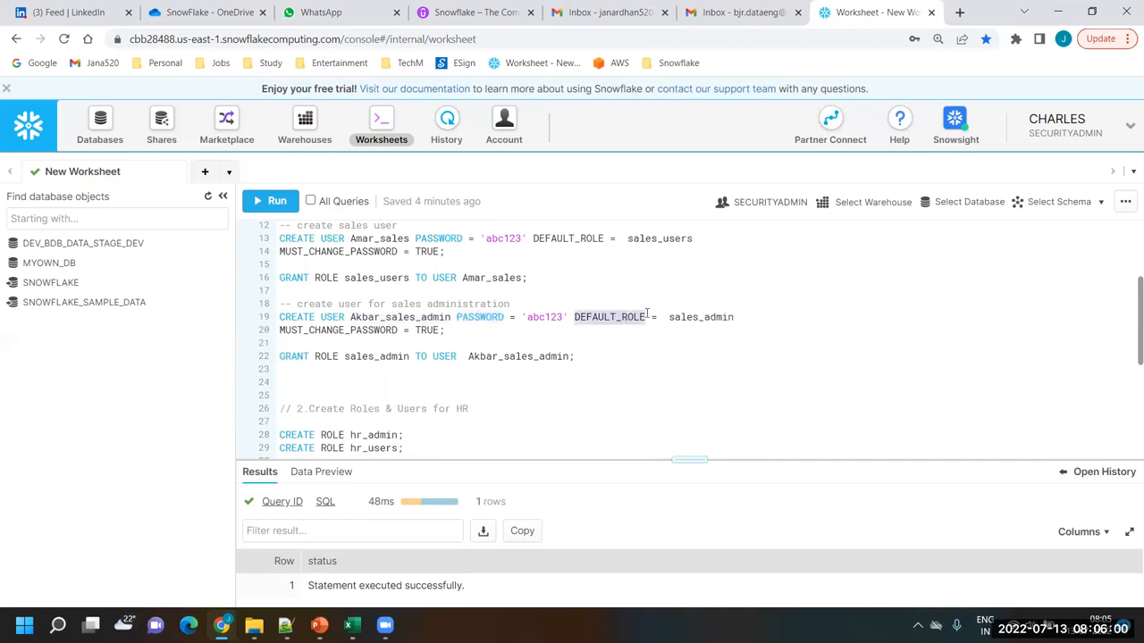
double_click(705, 318)
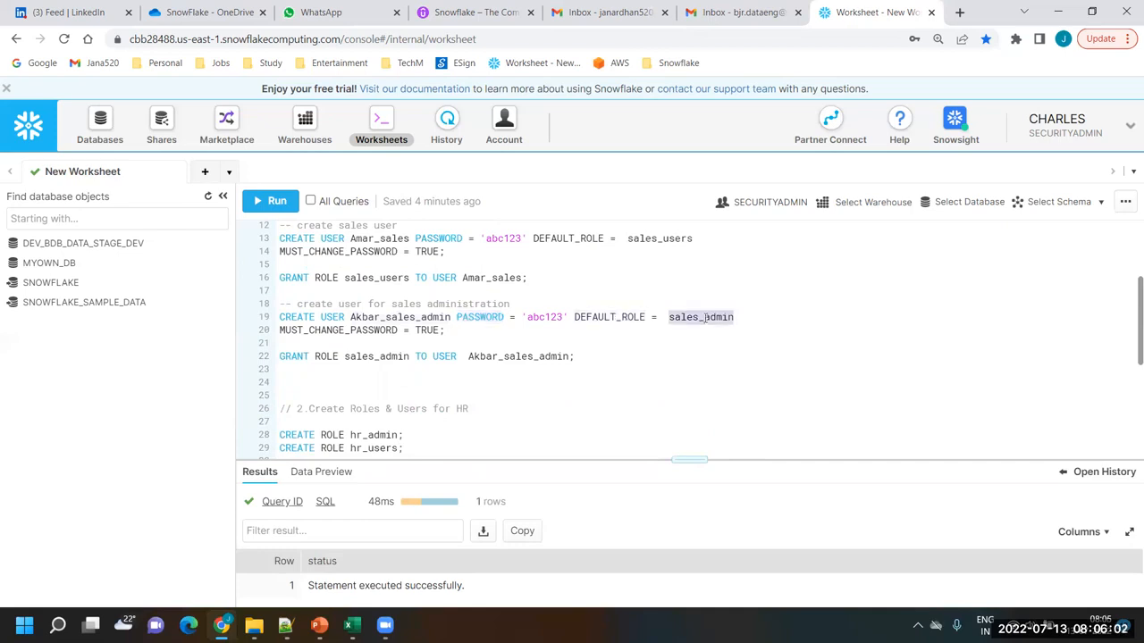
double_click(327, 330)
left_click_drag(462, 330, 279, 317)
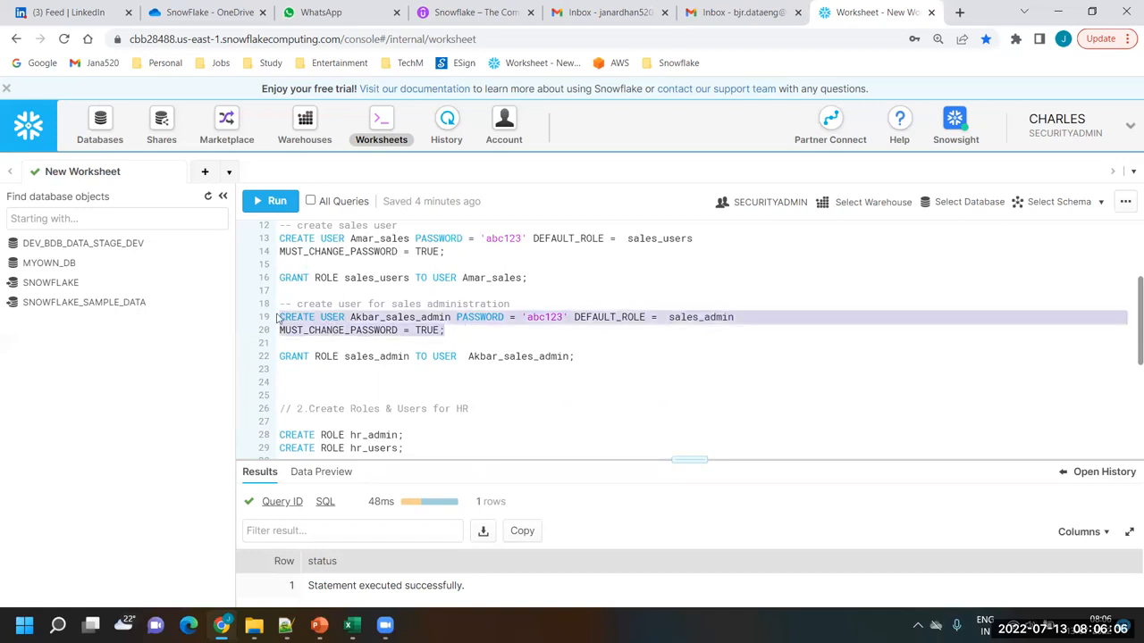
left_click(294, 201)
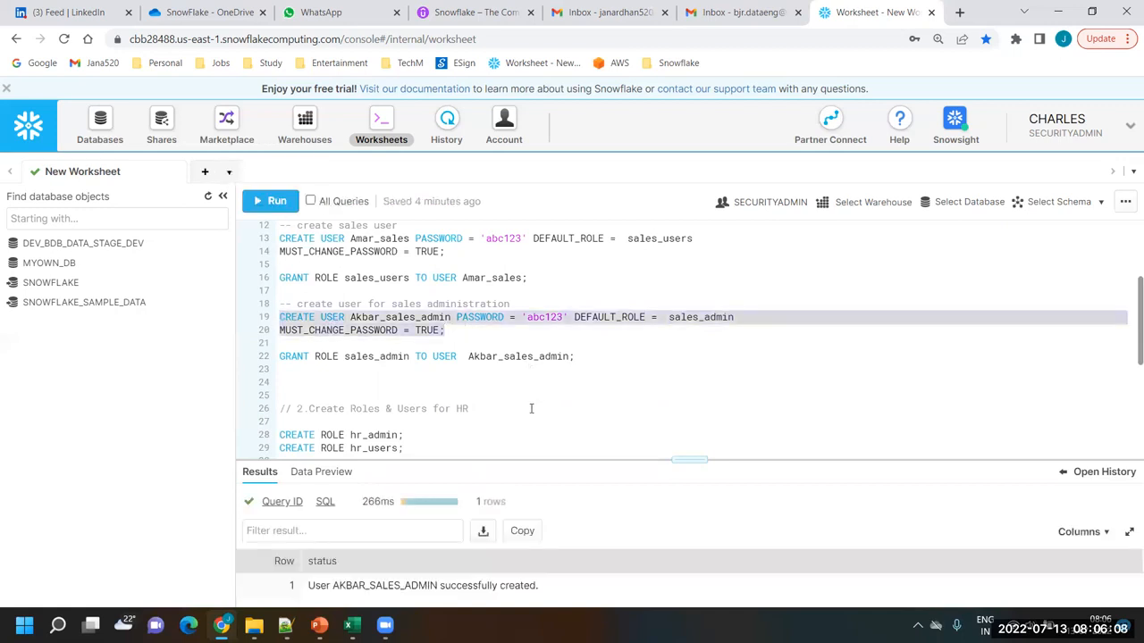
Run the GRANT ROLE sales_admin TO USER statement for the sales administration user
scroll(531, 409, "down", 1)
scroll(531, 409, "down", 1)
scroll(517, 359, "up", 1)
double_click(363, 356)
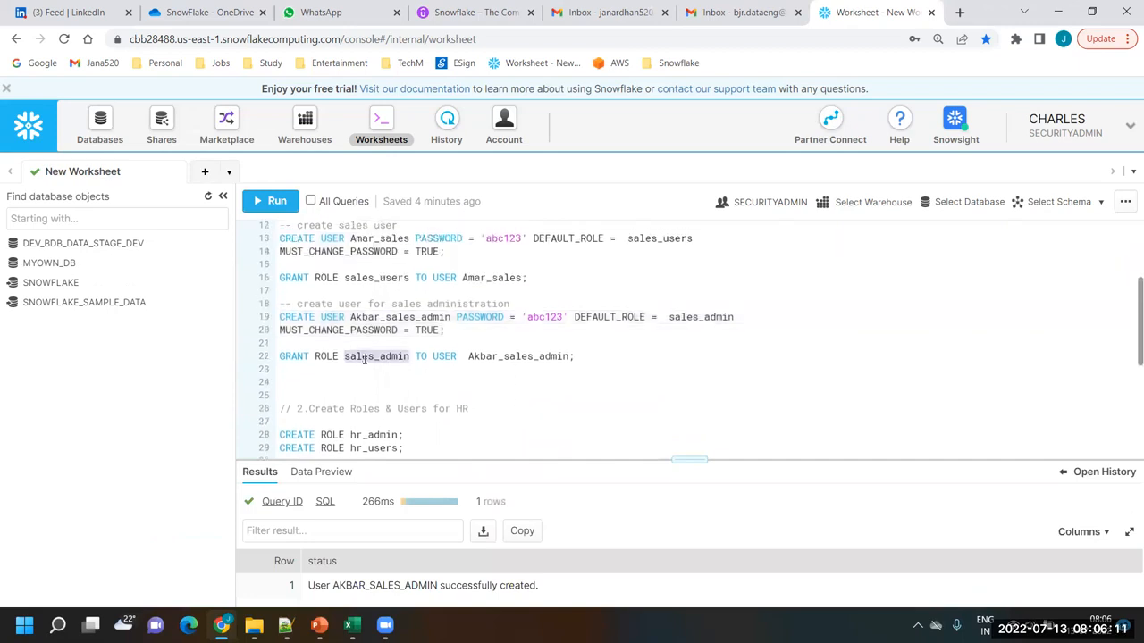
double_click(521, 357)
left_click(590, 359)
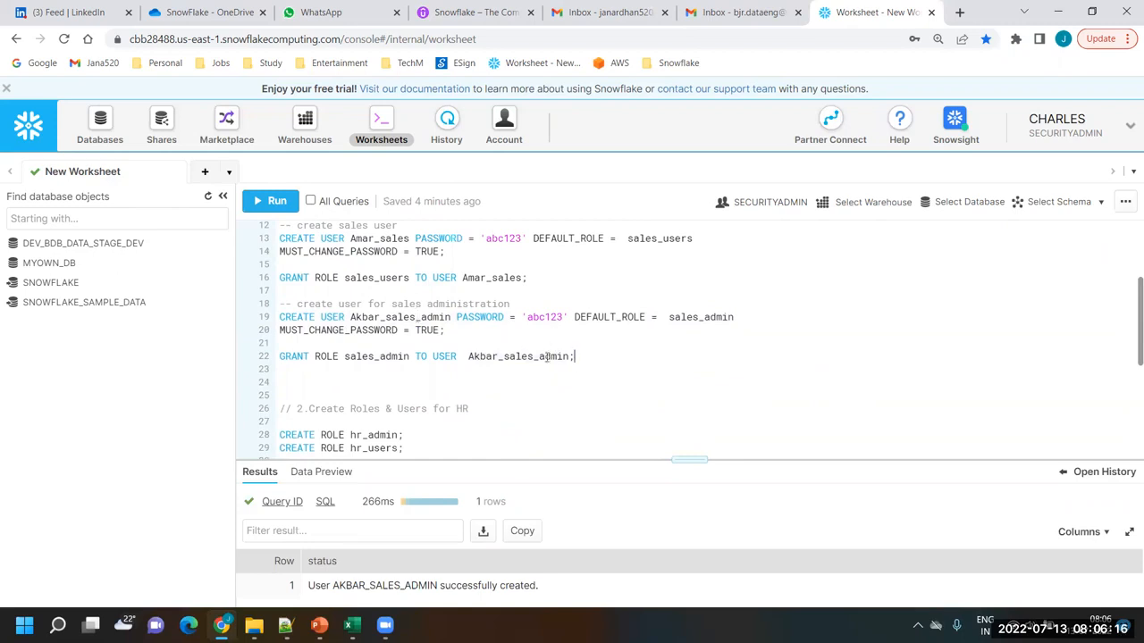
key("shift+Home")
key("ctrl+Return")
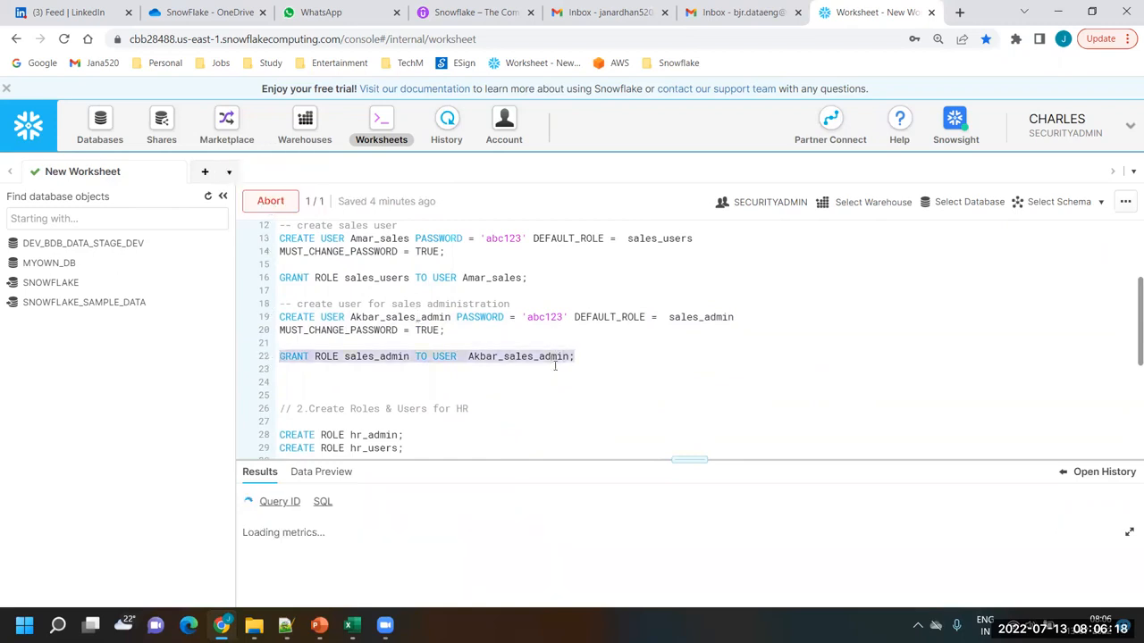
left_click(549, 407)
Switch to the Snowflake_Roles workbook in Excel and examine the hierarchy from sales_users through sales_admin to Sys Admin
scroll(547, 406, "down", 2)
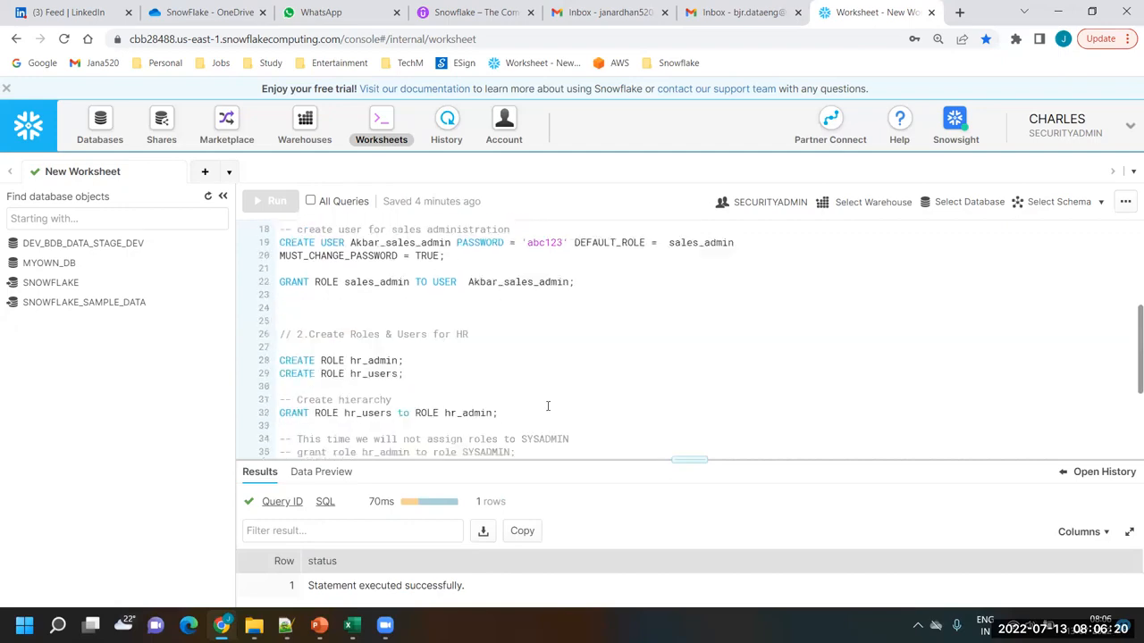
scroll(548, 406, "up", 4)
left_click(351, 626)
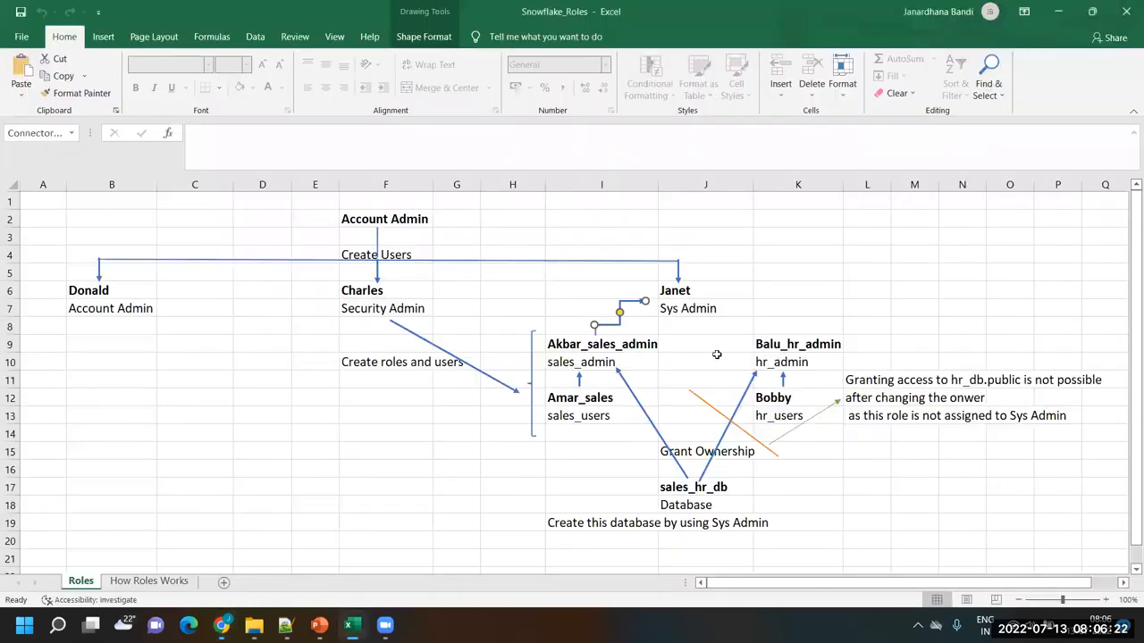
left_click(580, 418)
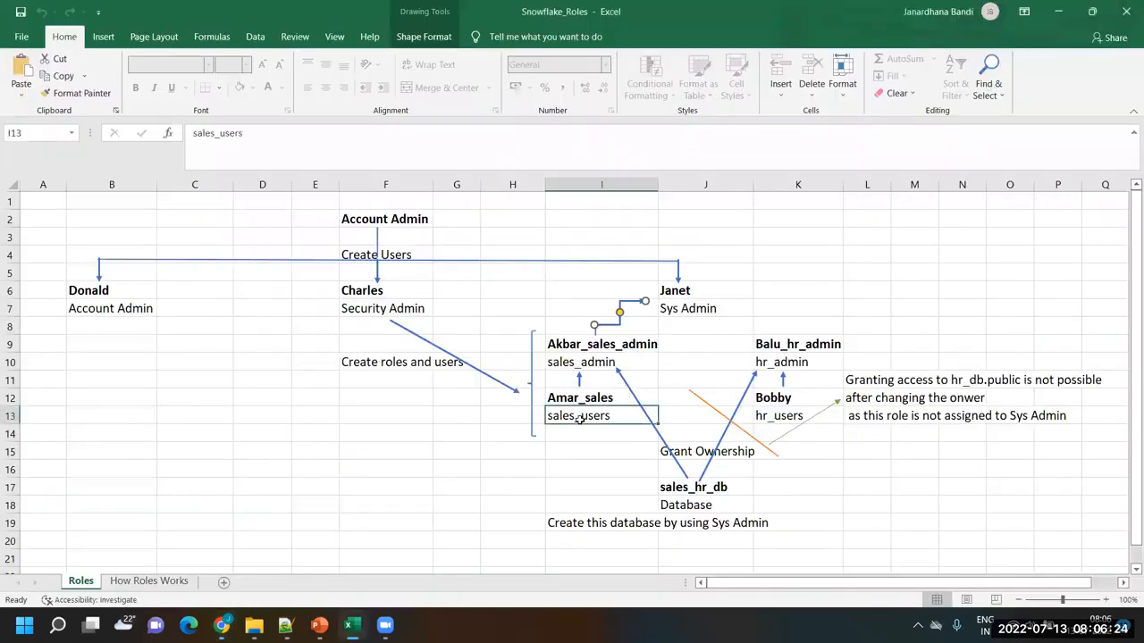
left_click(580, 364)
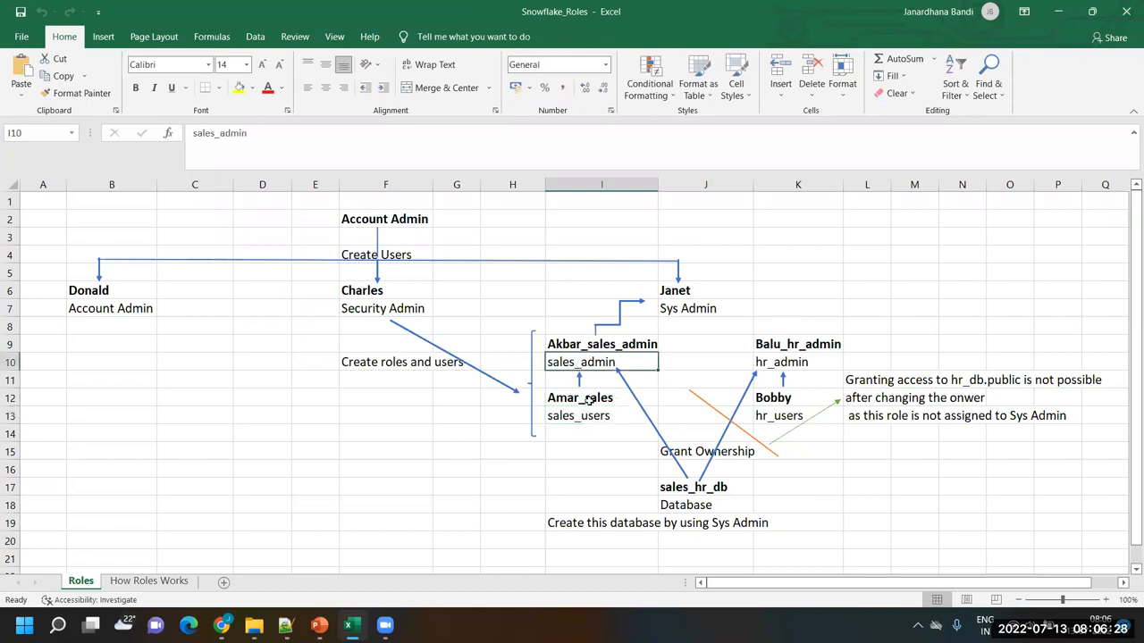
left_click(587, 399)
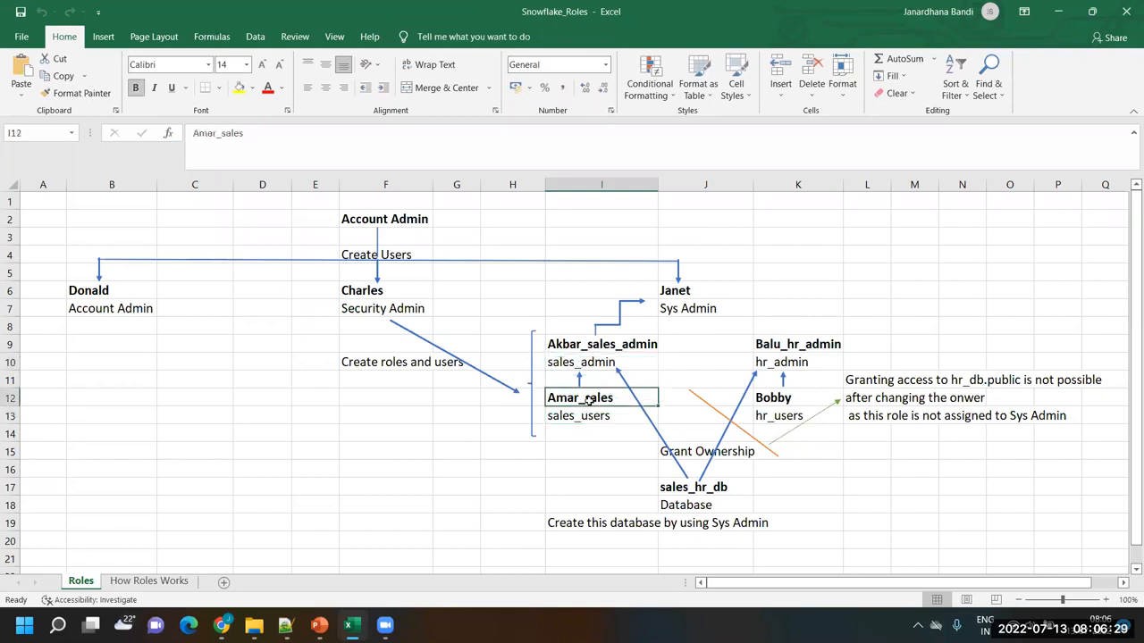
left_click(587, 349)
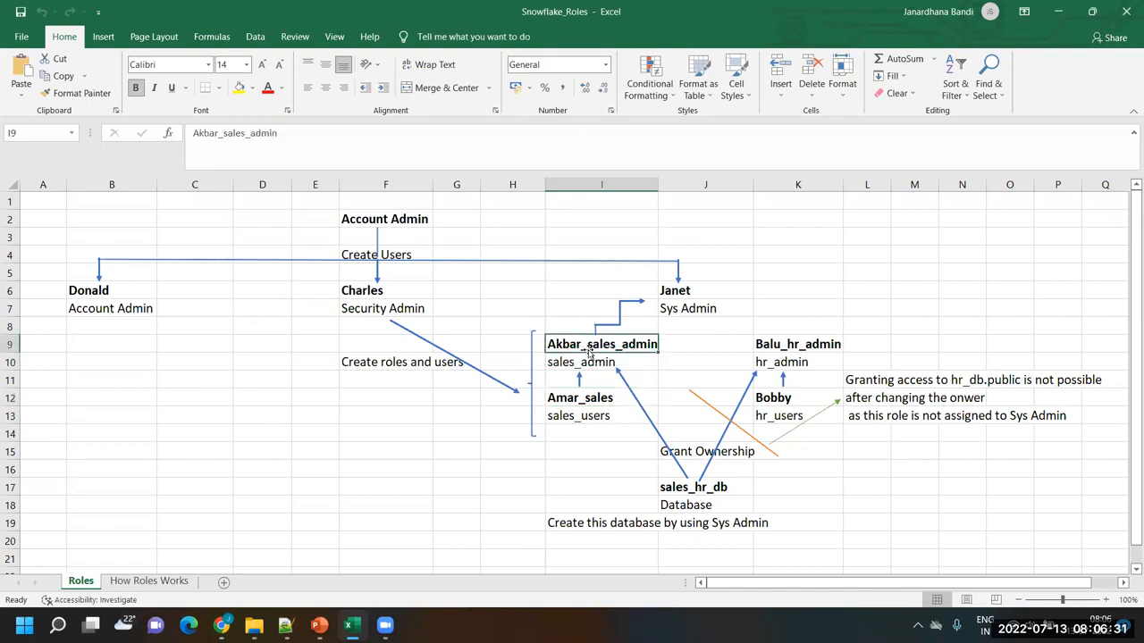
left_click(581, 417)
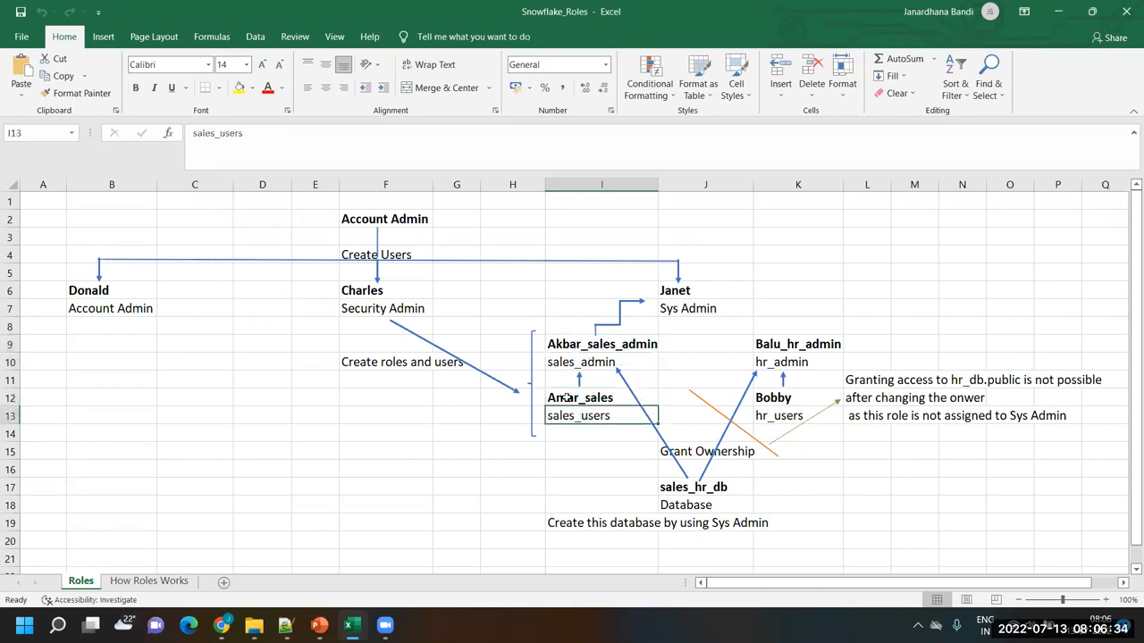
left_click(621, 320)
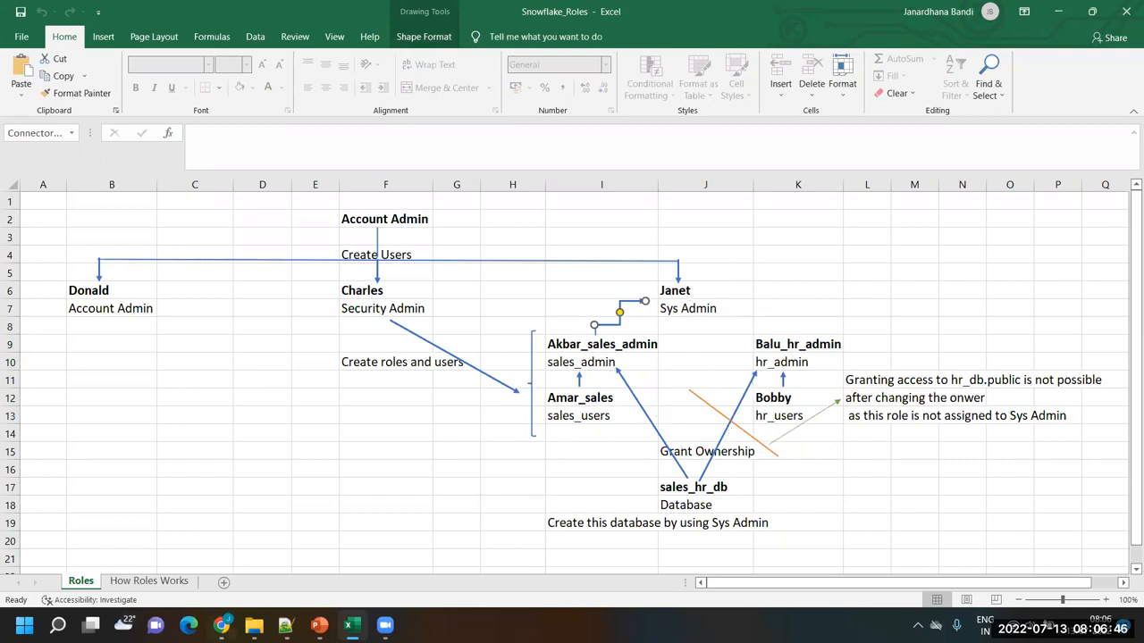
Return to the Snowflake worksheet in Chrome and run the CREATE ROLE statements for hr_admin and hr_users
left_click(220, 625)
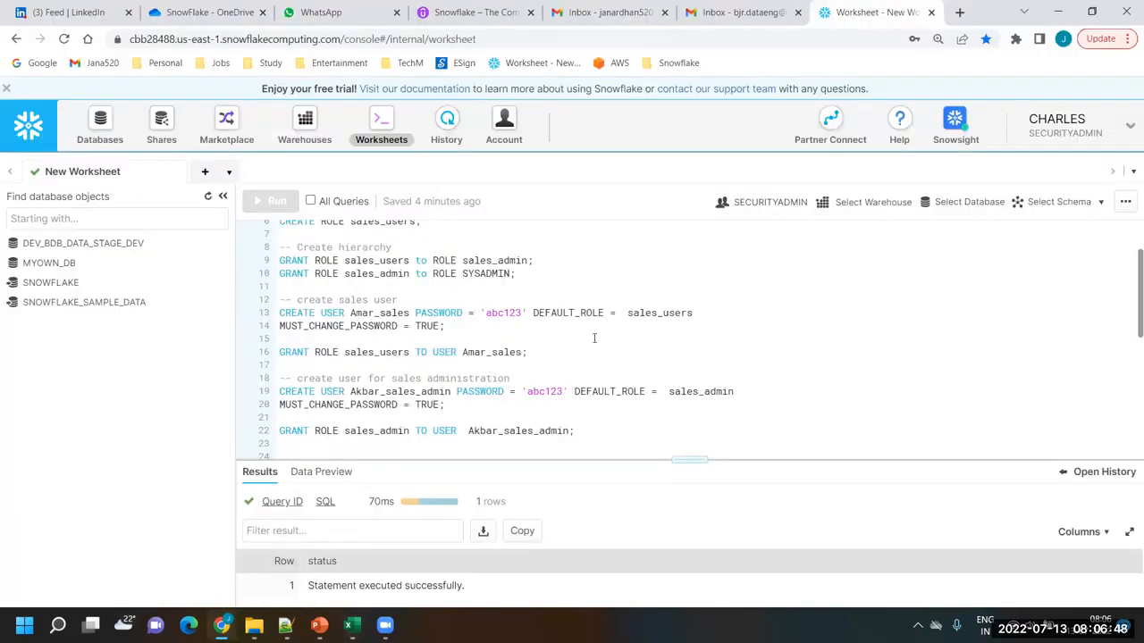
scroll(594, 338, "down", 2)
scroll(594, 337, "down", 4)
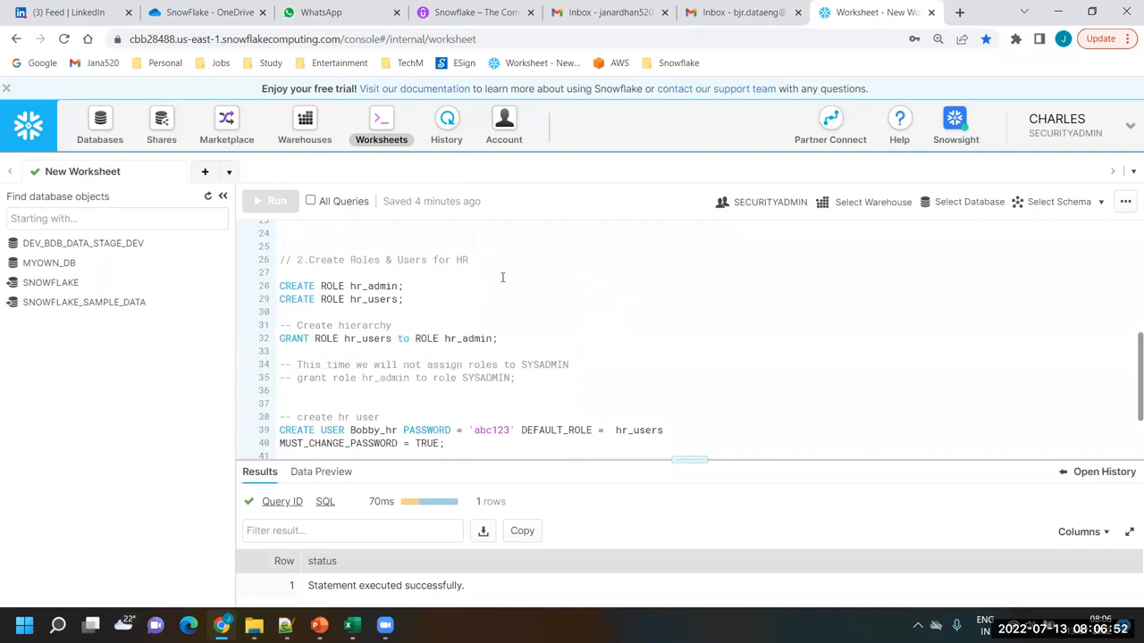
double_click(461, 259)
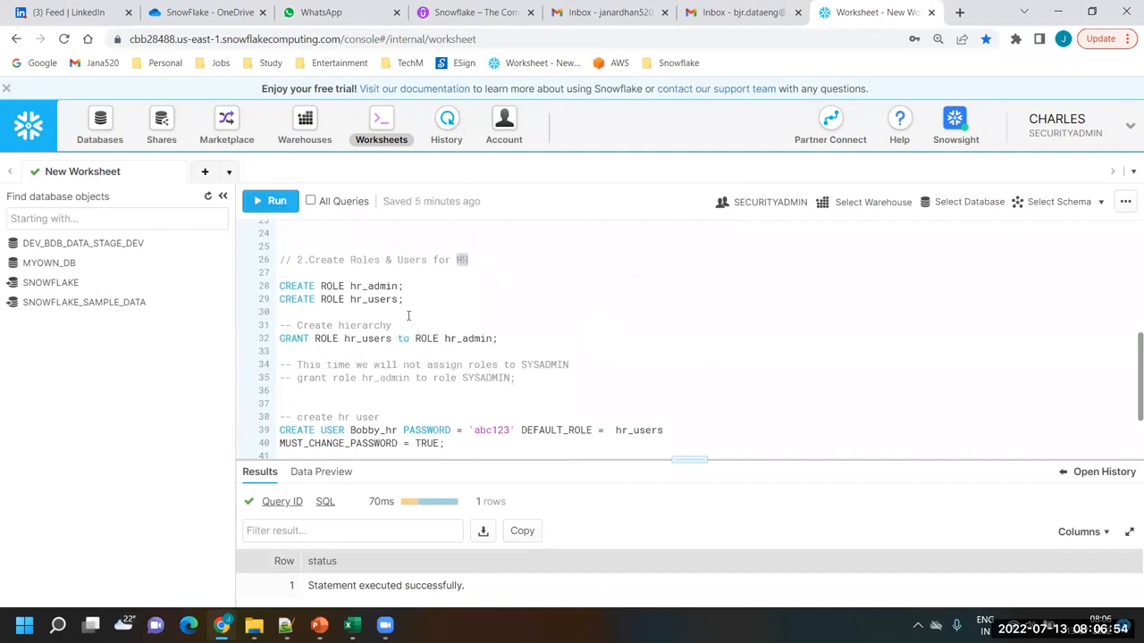
left_click_drag(414, 300, 239, 295)
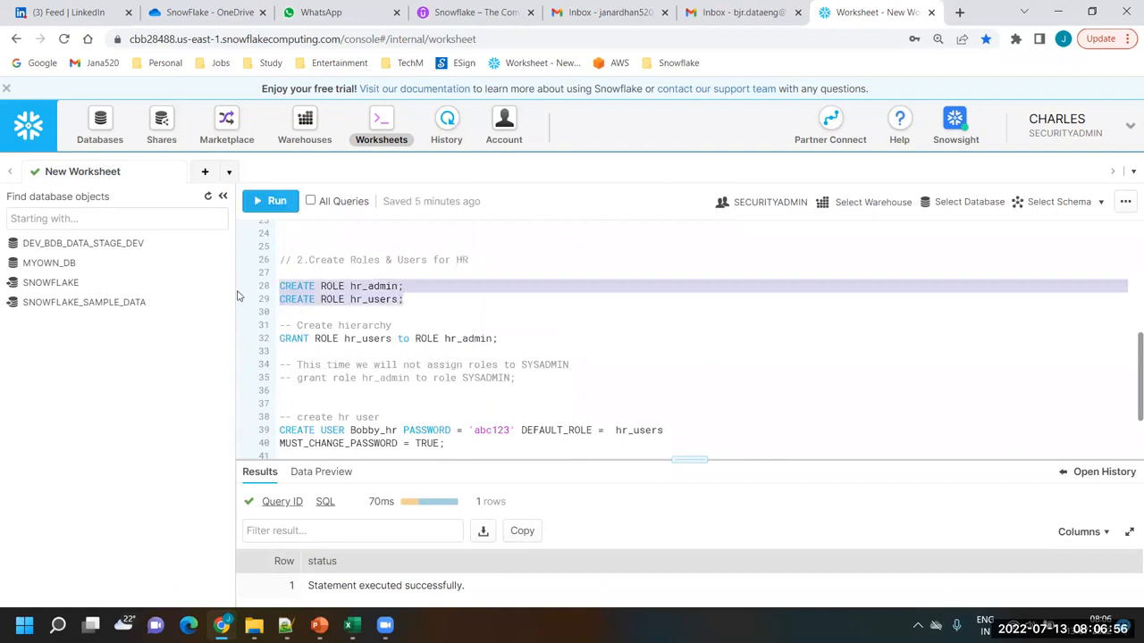
left_click(266, 201)
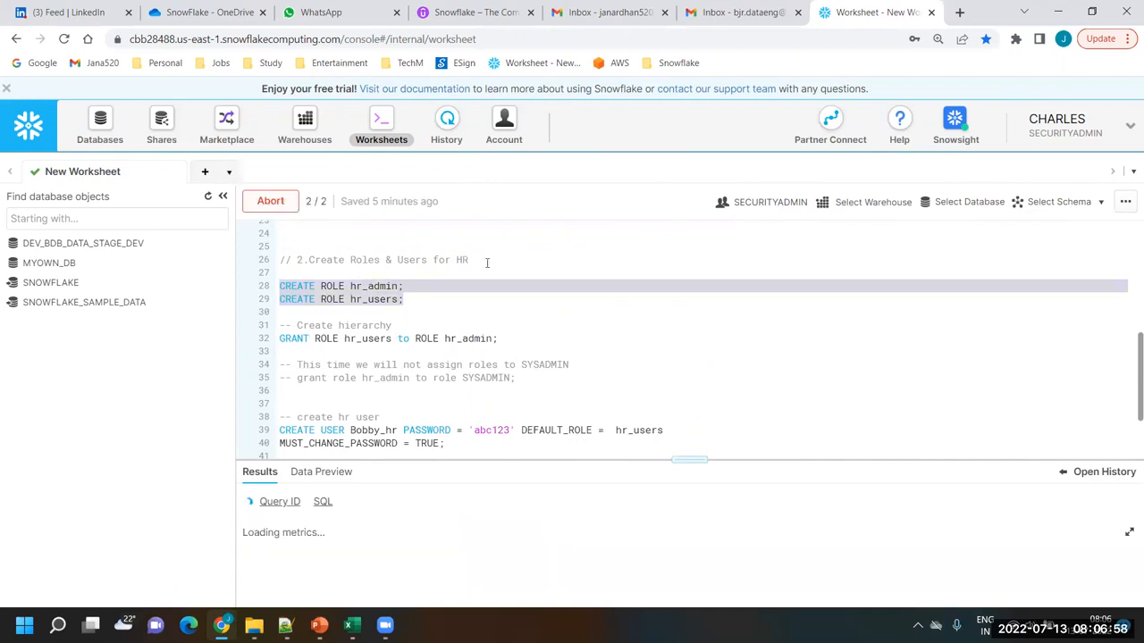
left_click(498, 311)
Check the hr_users to hr_admin link in the Excel diagram, and run GRANT ROLE hr_users to ROLE hr_admin in Snowflake
scroll(499, 310, "down", 2)
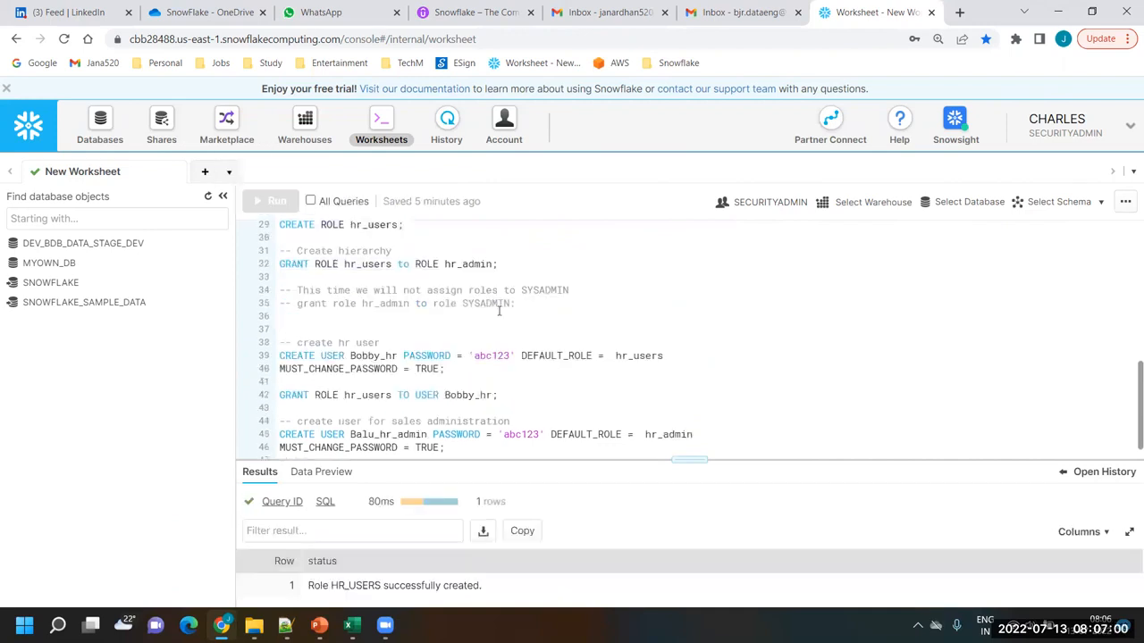
scroll(360, 338, "up", 2)
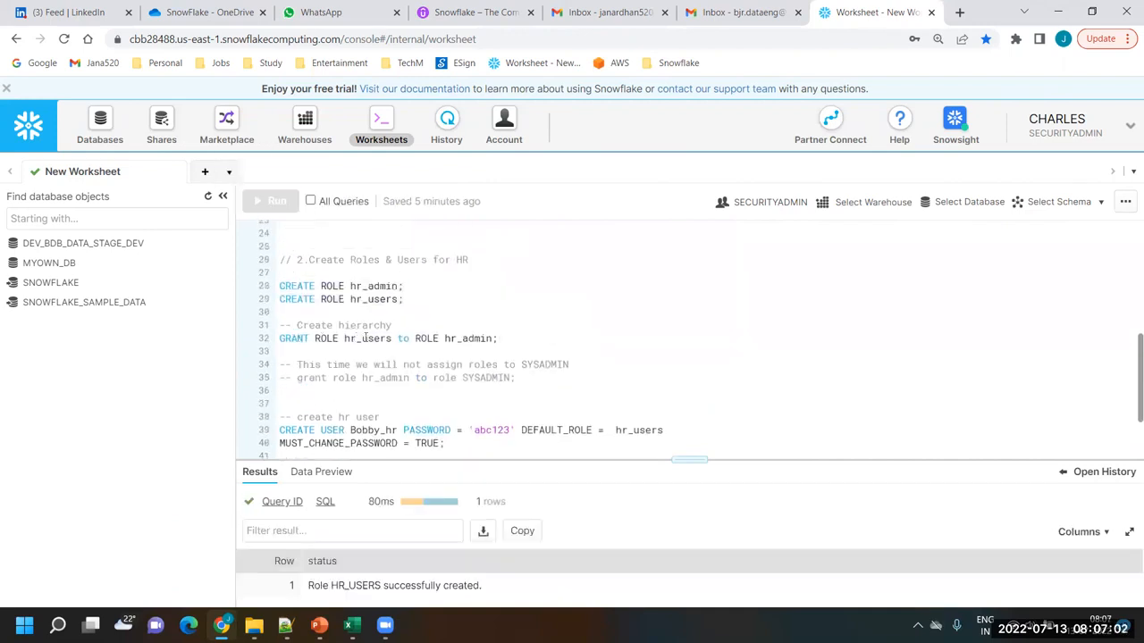
double_click(364, 338)
double_click(465, 339)
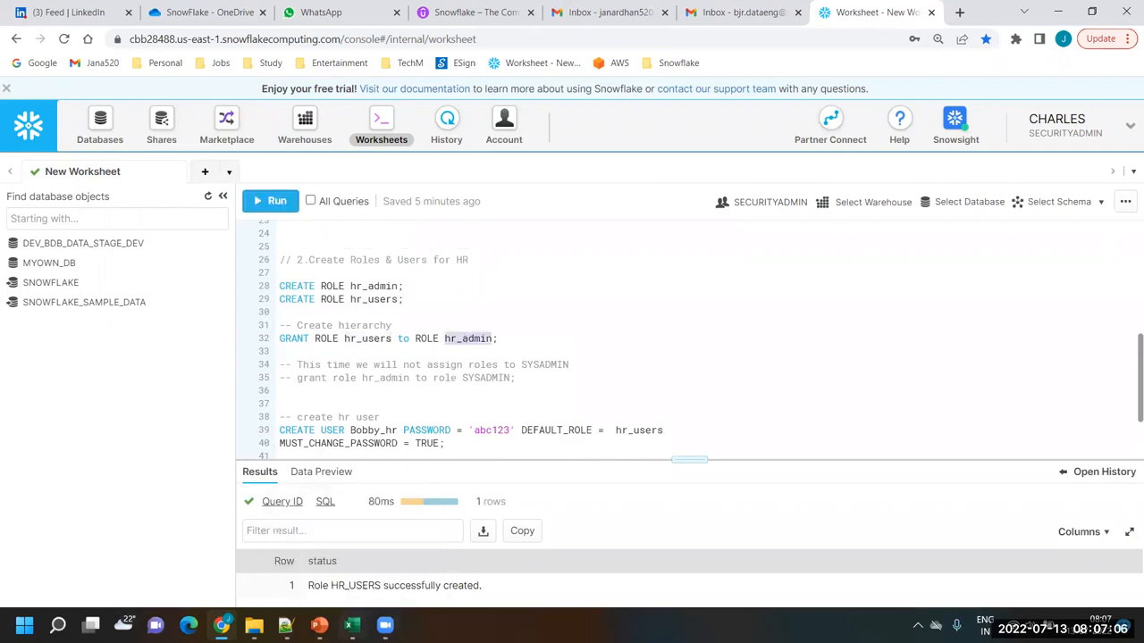
left_click(352, 625)
left_click(778, 416)
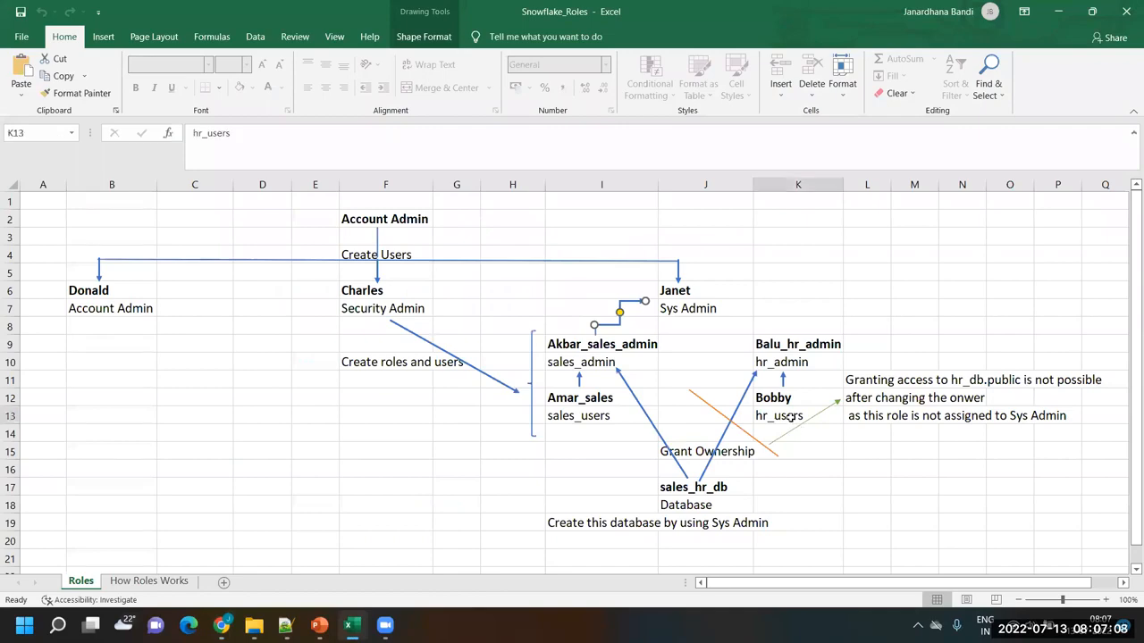
left_click(798, 364)
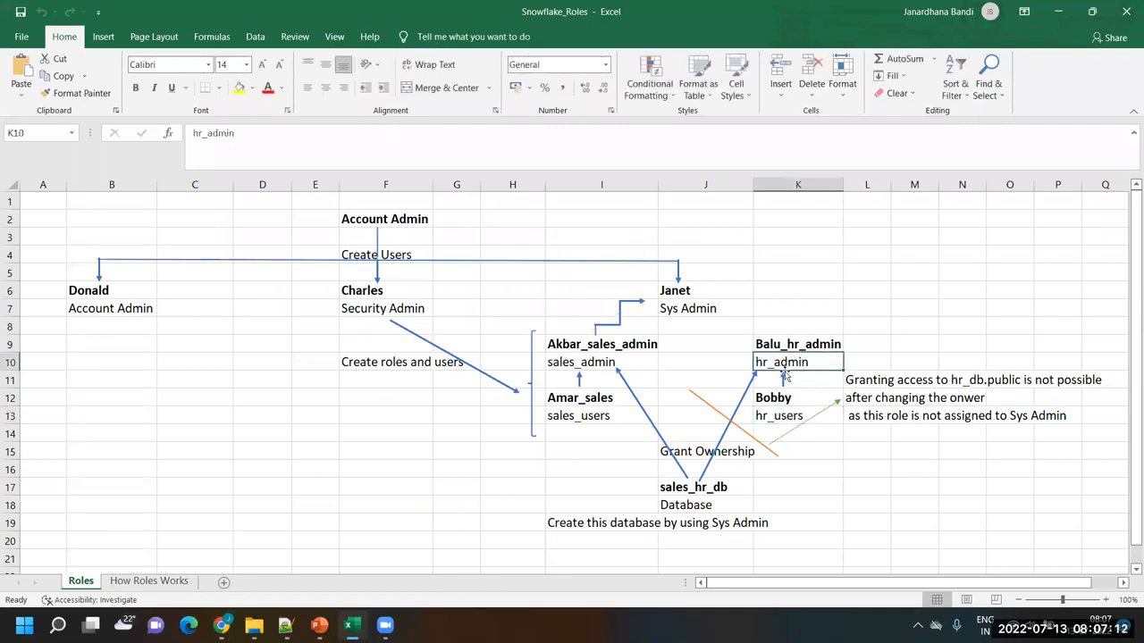
key("alt+Tab")
left_click_drag(516, 340, 279, 339)
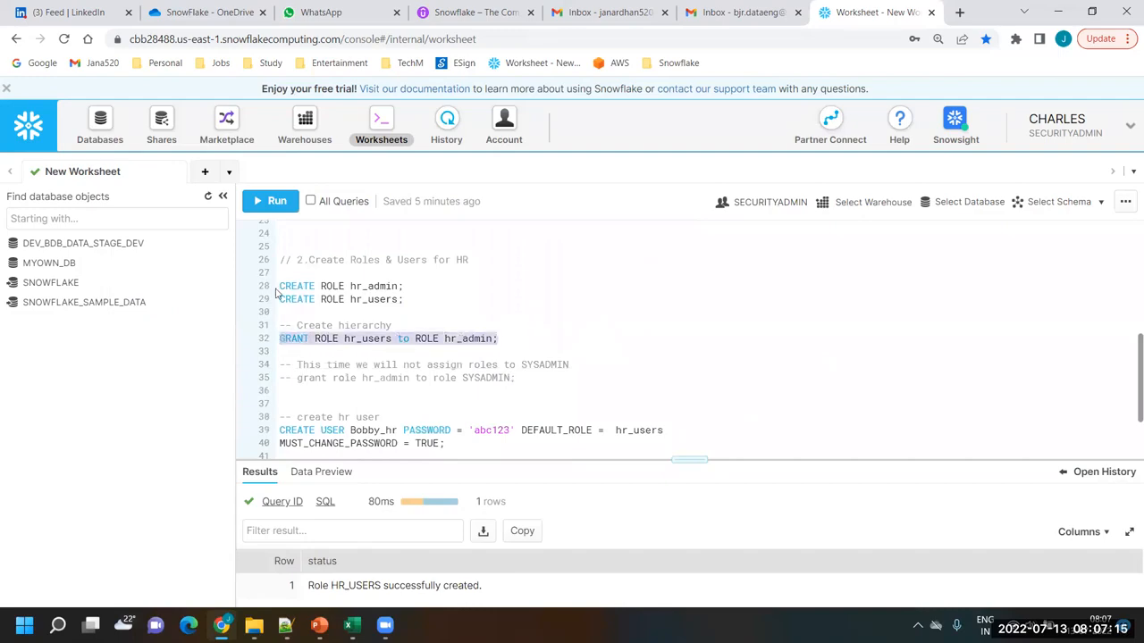
left_click(274, 201)
Compare hr_admin's position relative to Sys Admin in the Excel role diagram, and return to the Snowflake worksheet
key("alt+Tab")
left_click(784, 366)
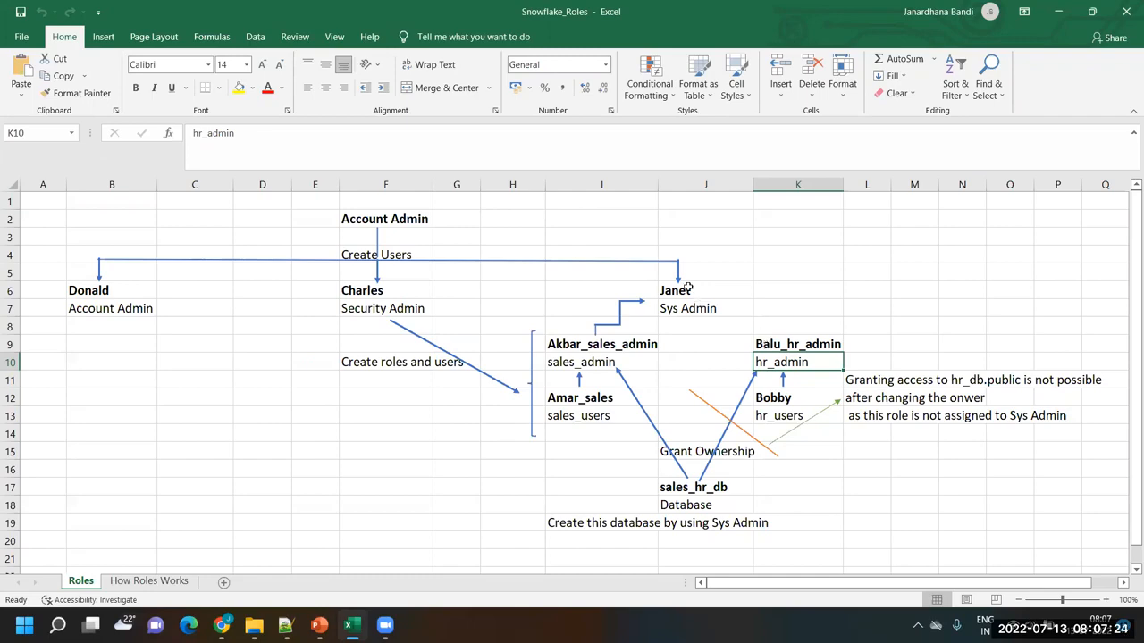
key("alt+Tab")
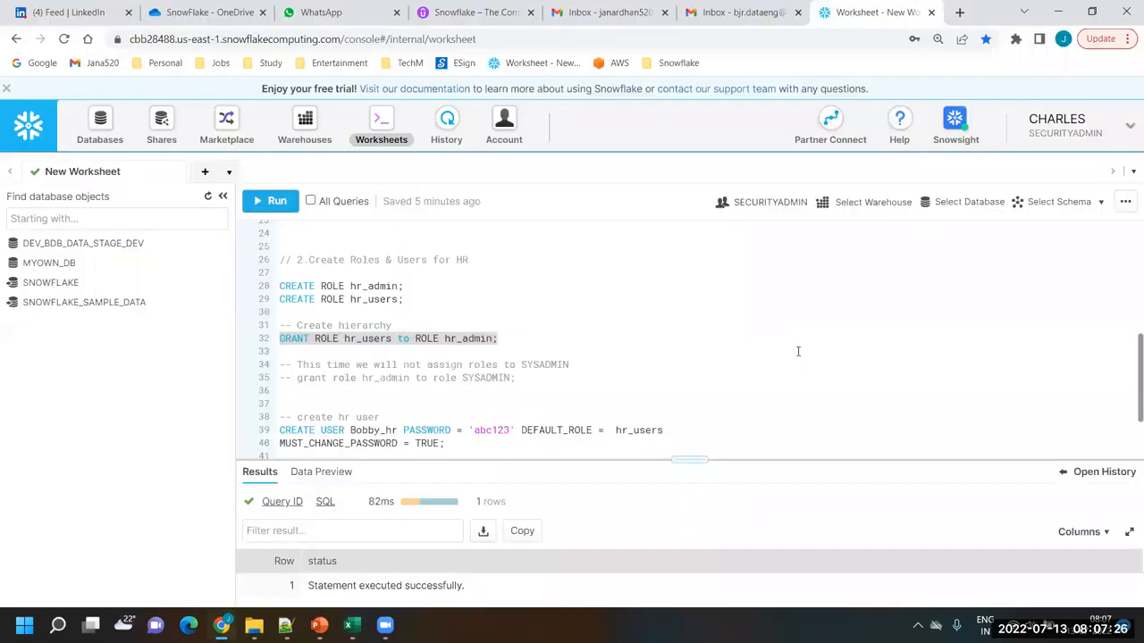
key("alt+Tab")
key("alt+Tab")
Review both HR user definitions and run the HR user's CREATE USER statement with default role hr_users and MUST_CHANGE_PASSWORD = TRUE
left_click(499, 374)
scroll(499, 373, "down", 2)
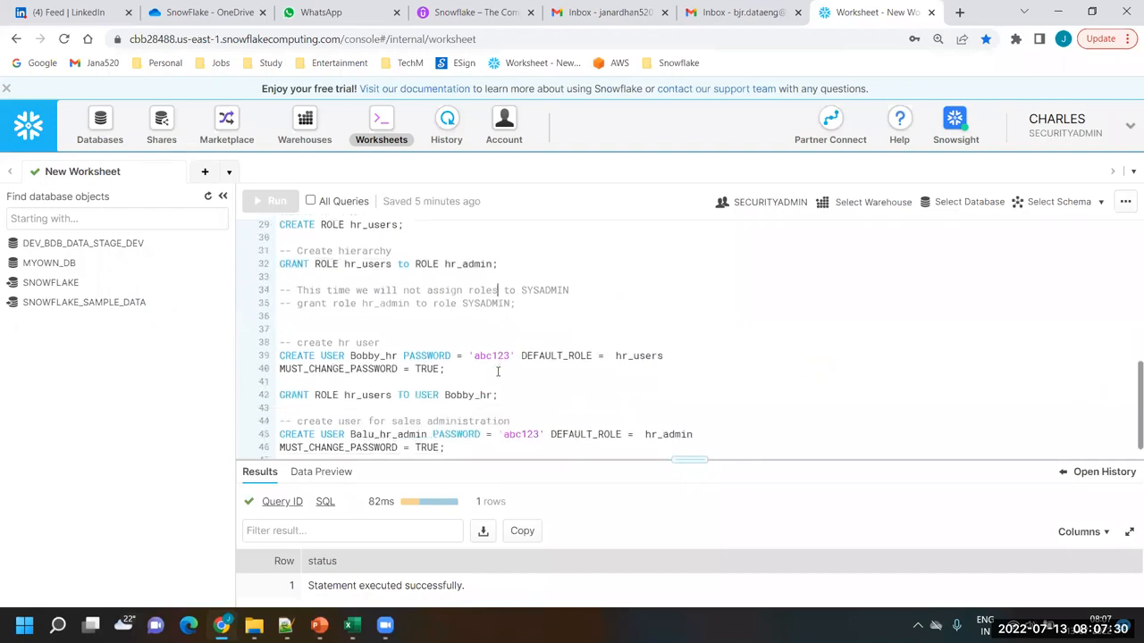
scroll(499, 374, "down", 1)
double_click(386, 331)
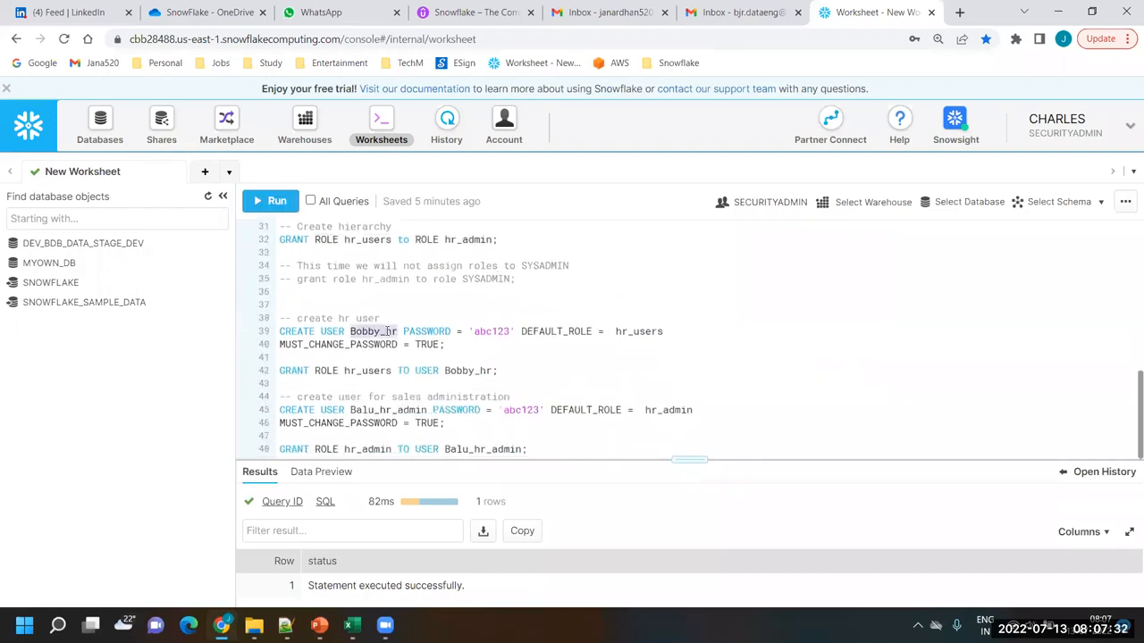
double_click(379, 410)
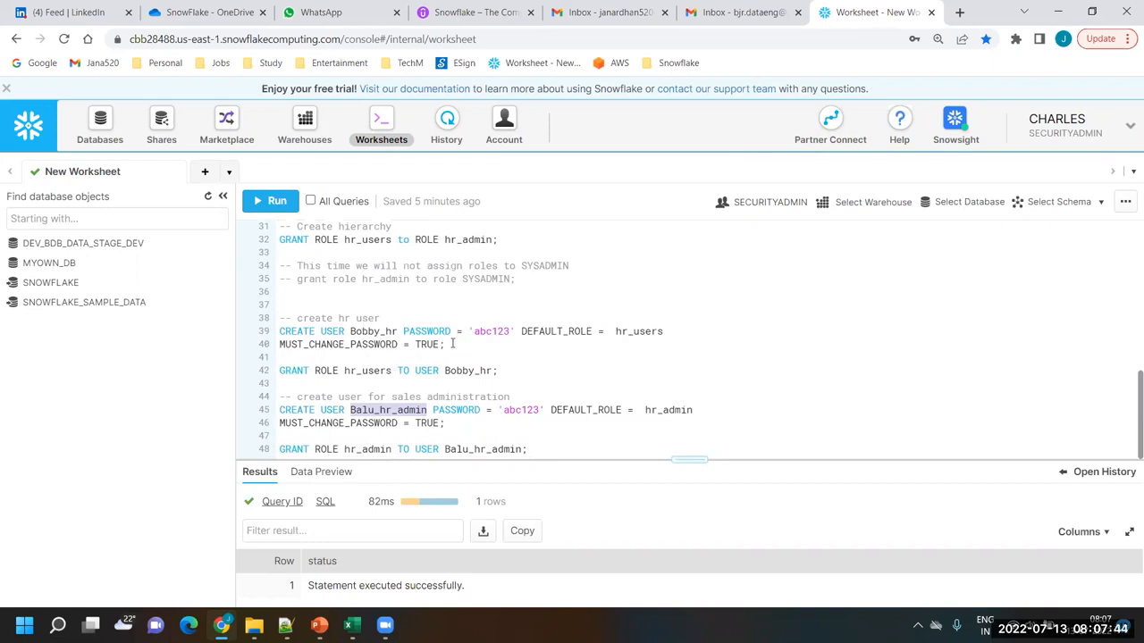
left_click_drag(445, 345, 270, 334)
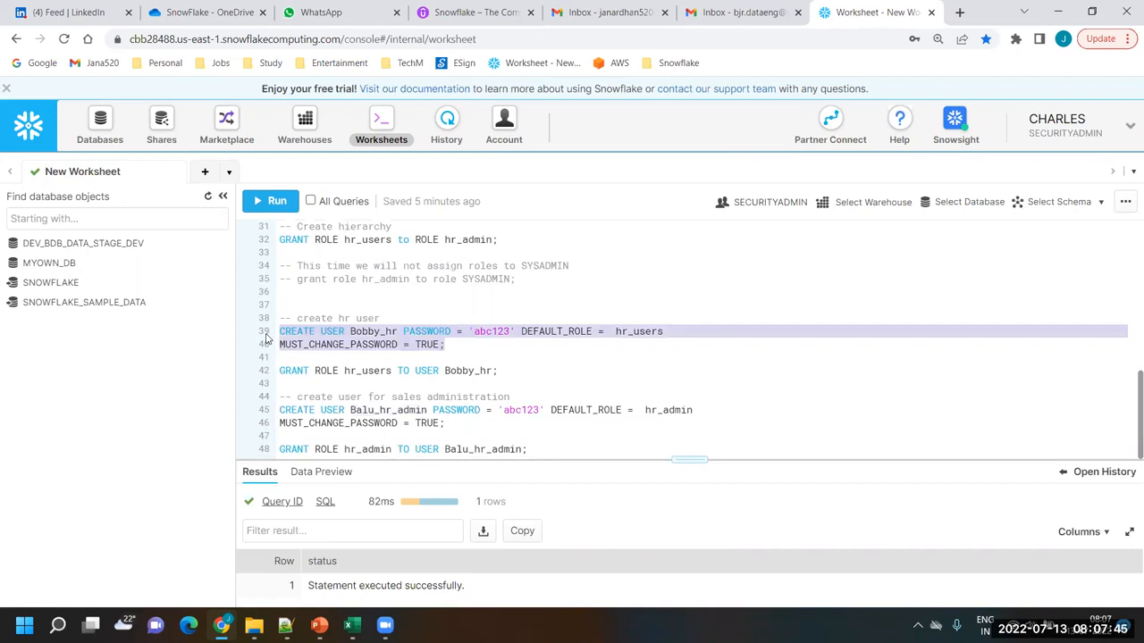
left_click(280, 202)
left_click(502, 372)
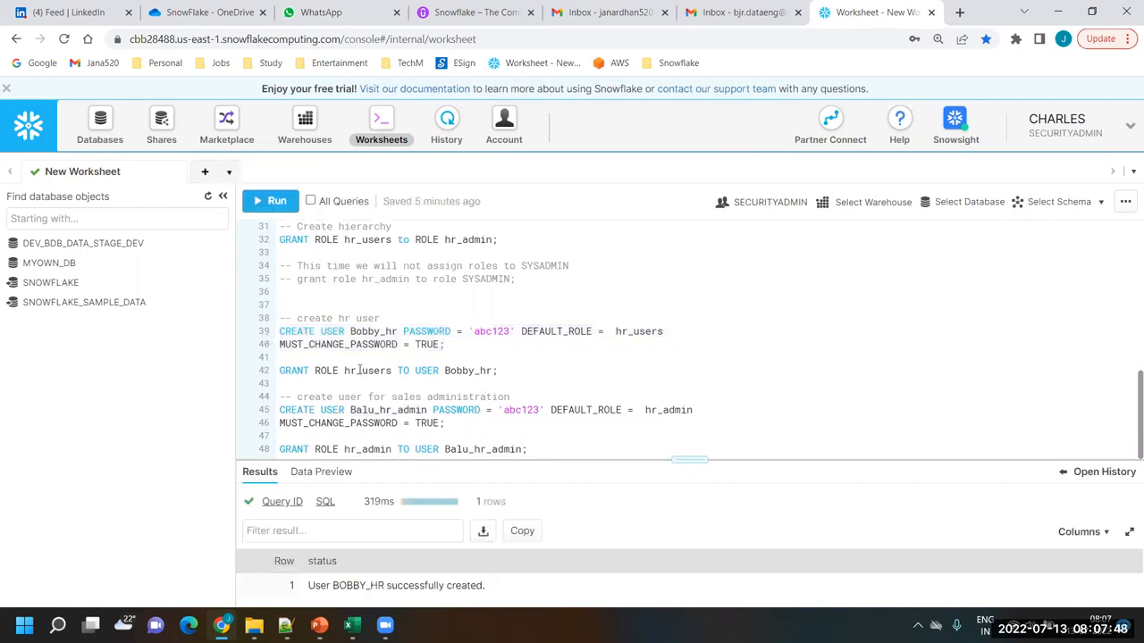
Review and run the GRANT ROLE hr_users TO USER statement for the new HR user
double_click(359, 370)
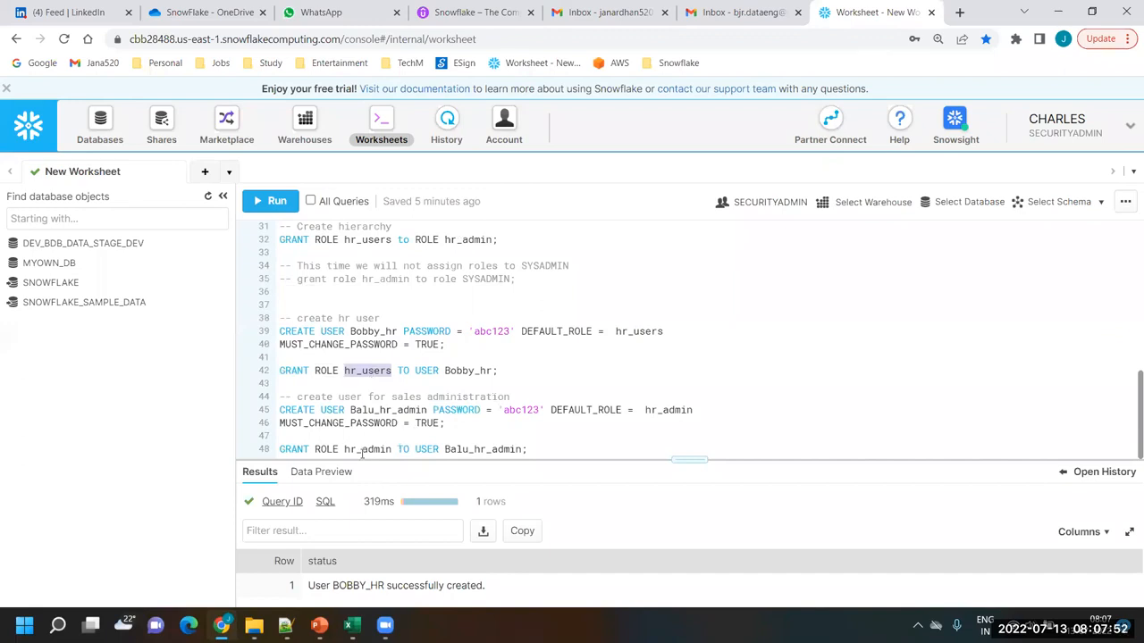
left_click(505, 373)
left_click(238, 378, "shift")
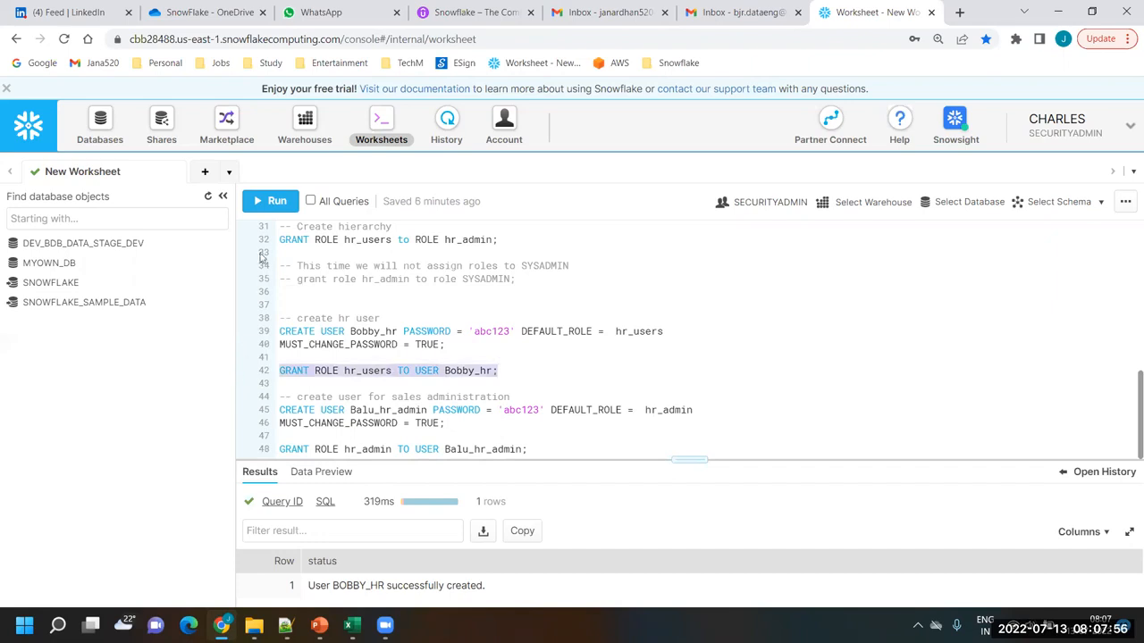
left_click(272, 203)
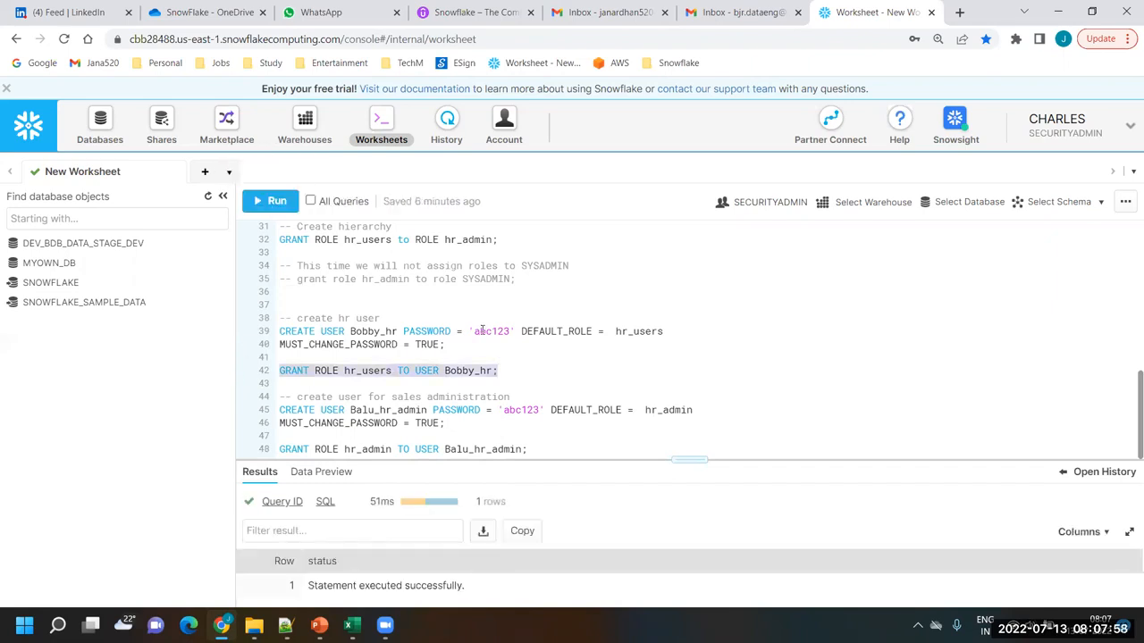
Create the HR administration user with default role hr_admin and MUST_CHANGE_PASSWORD = TRUE, and run the GRANT ROLE hr_admin statement for that user
left_click_drag(456, 424, 278, 408)
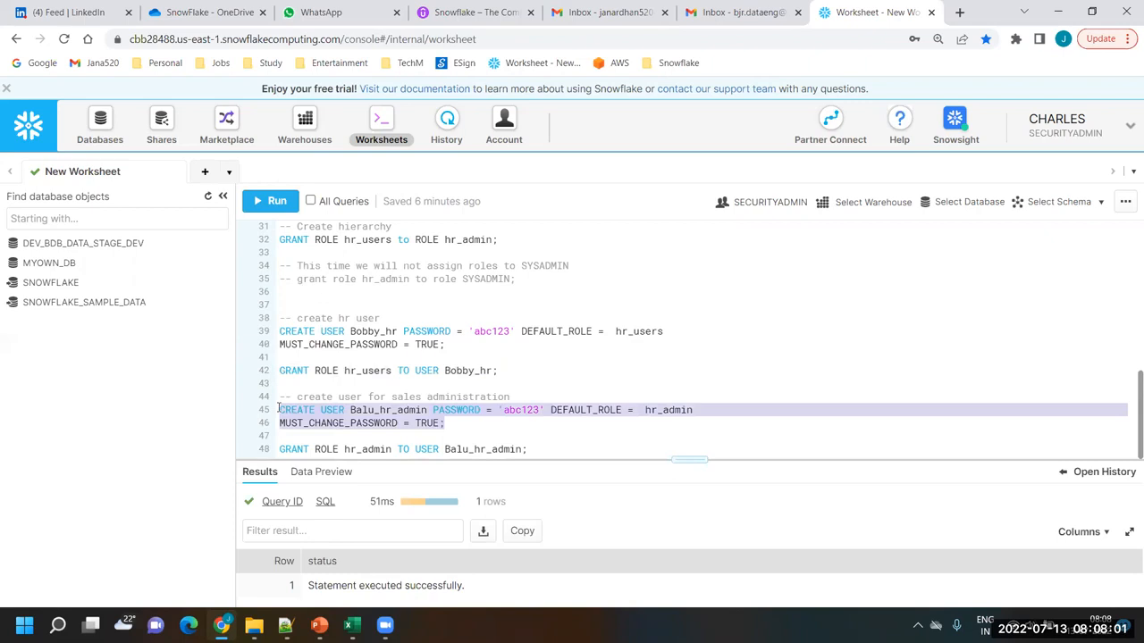
left_click(268, 201)
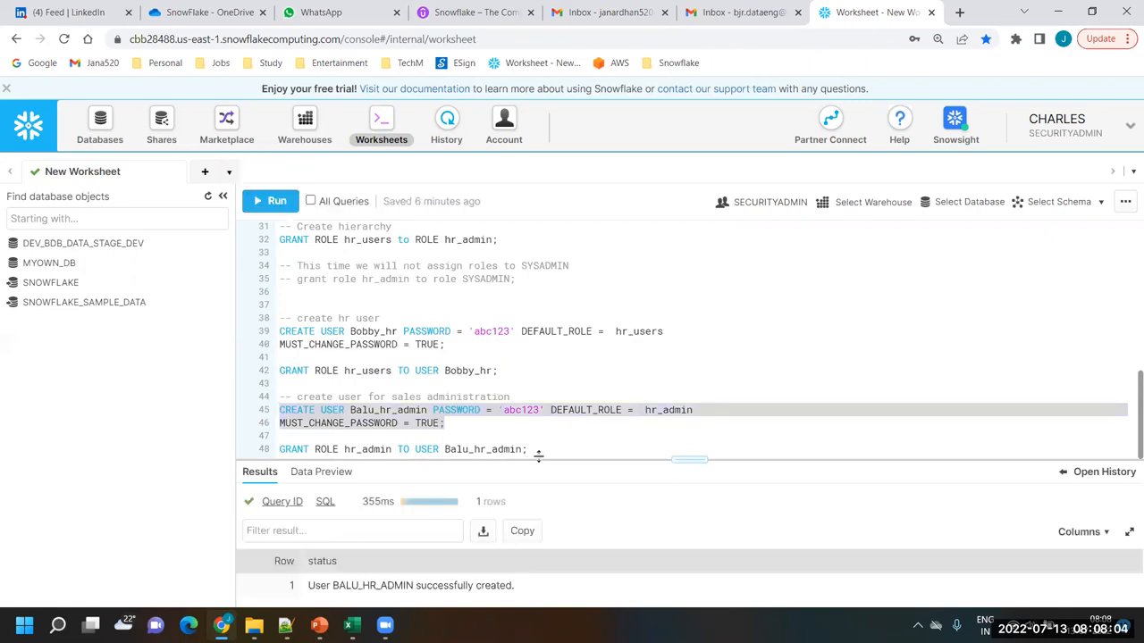
left_click_drag(541, 452, 261, 450)
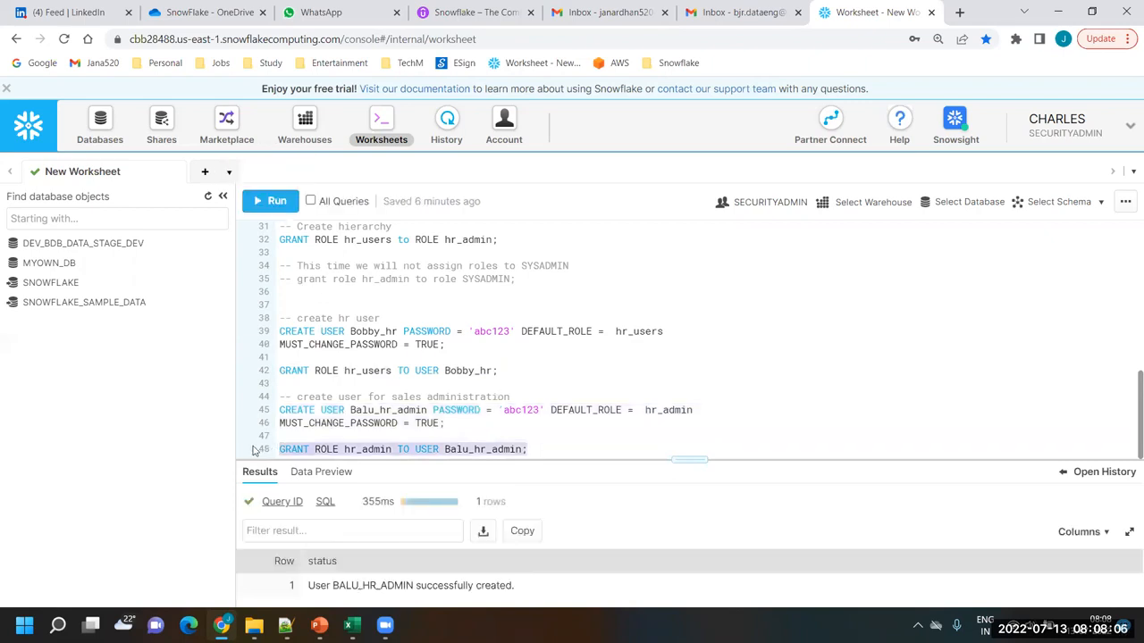
left_click(266, 201)
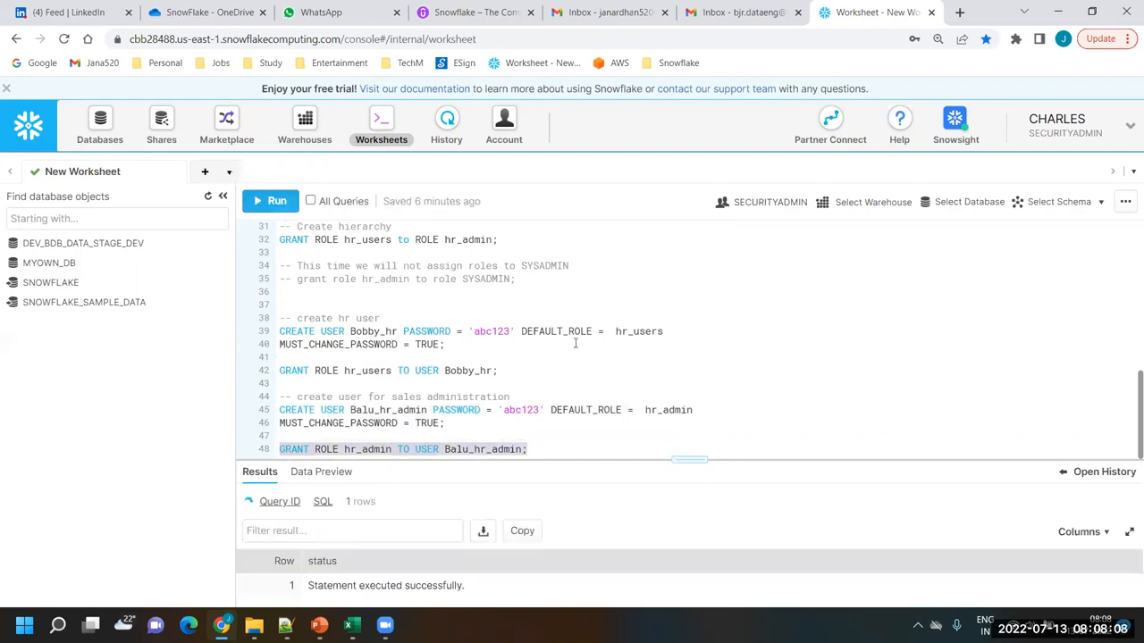
left_click(623, 425)
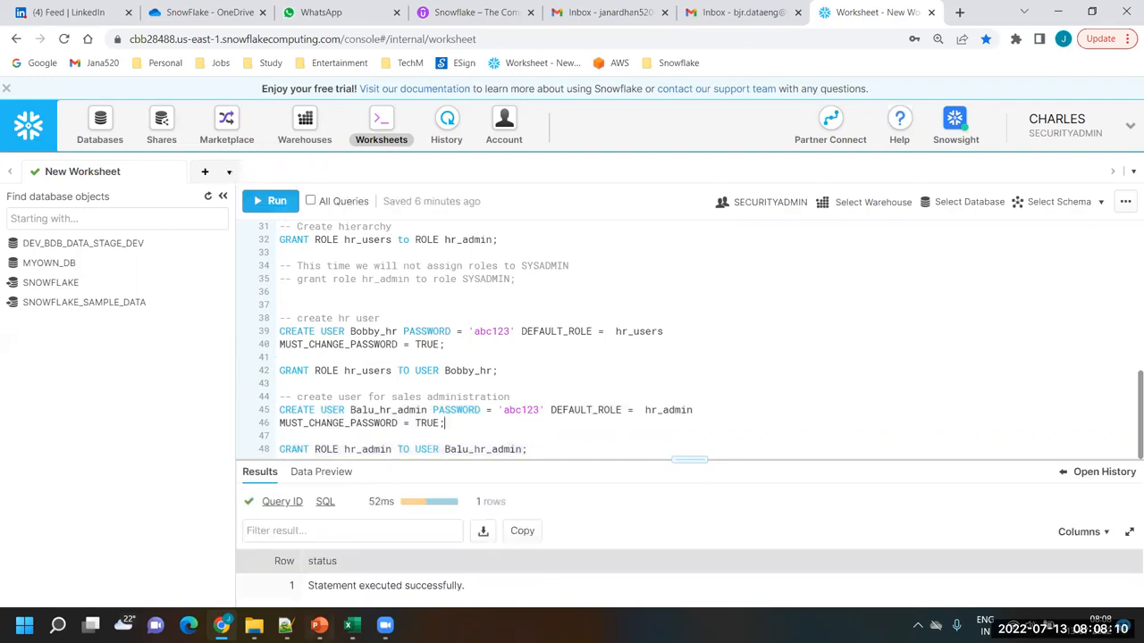
Review the sales_hr_db ownership part of the Excel role diagram and return to the Snowflake worksheet
left_click(352, 624)
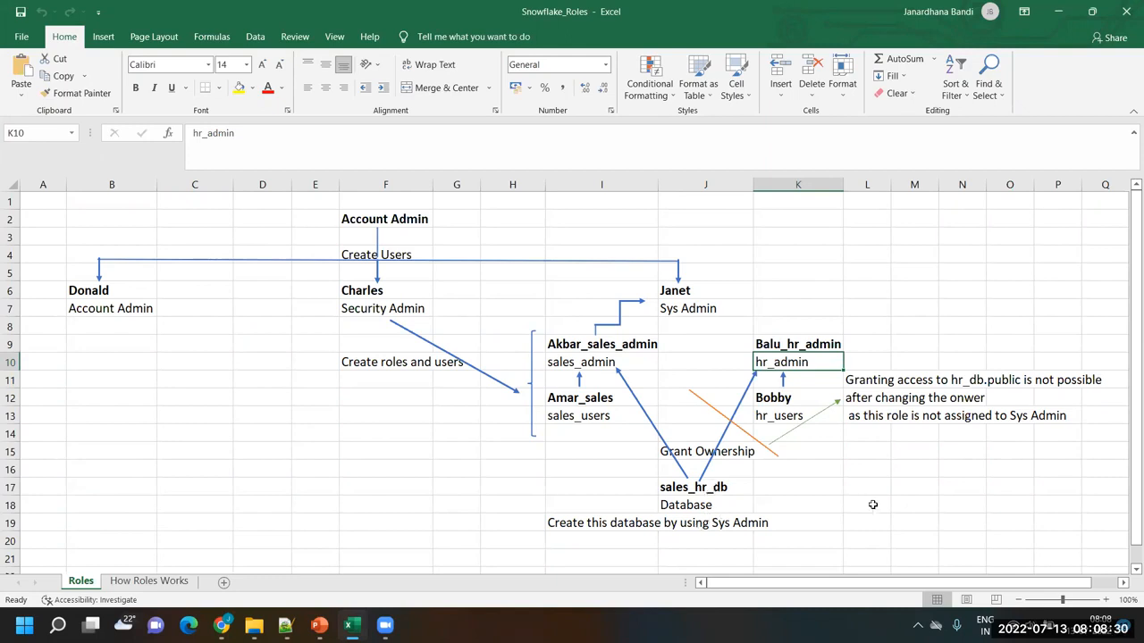
left_click(809, 484)
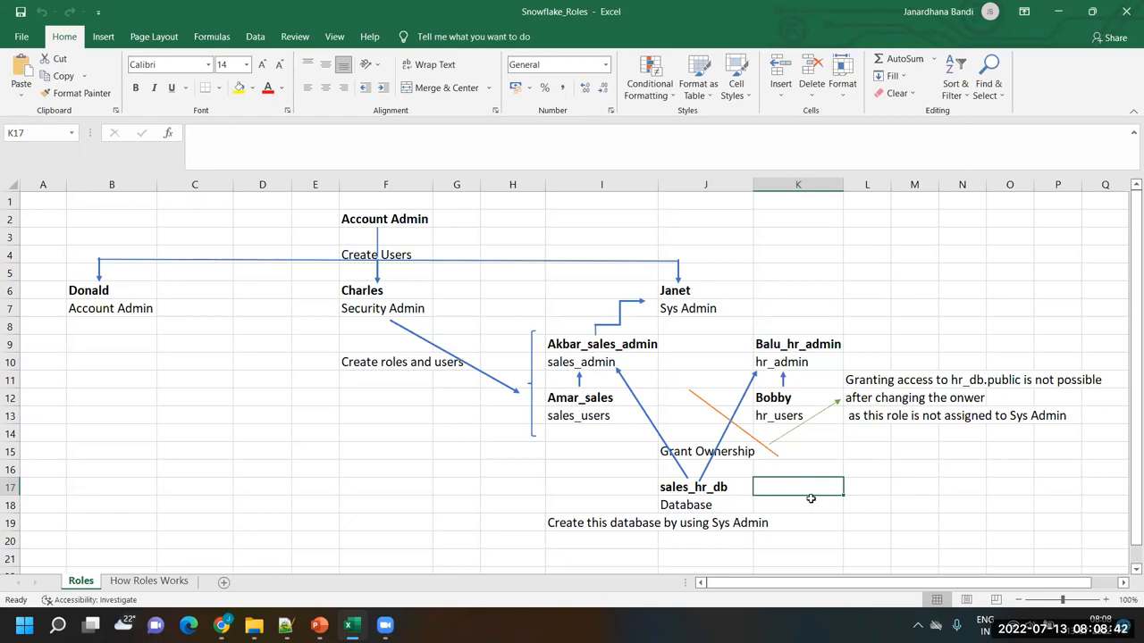
key("alt+Tab")
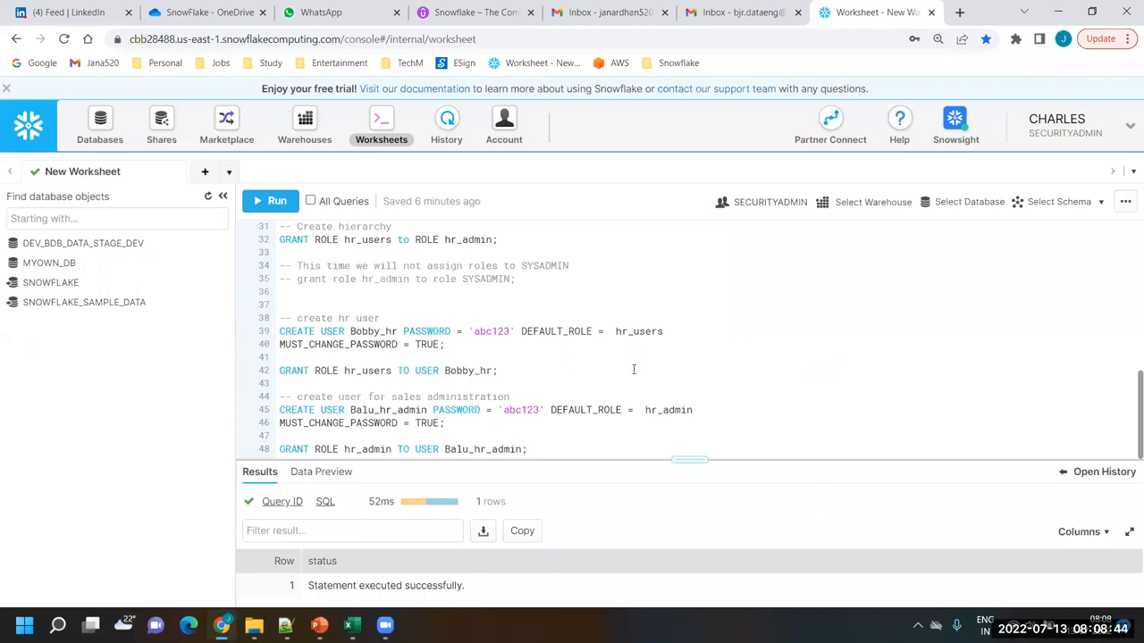
Log out of the security admin's Snowflake session and look up the Sysadmin user's name in the Notepad++ lab script
left_click(1127, 130)
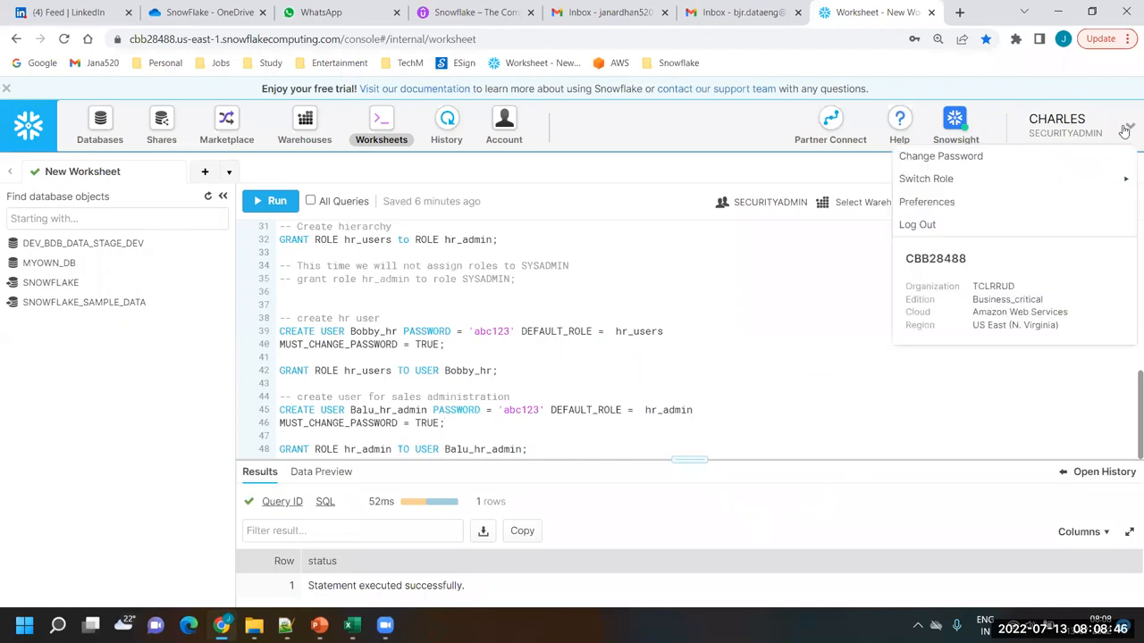
left_click(918, 225)
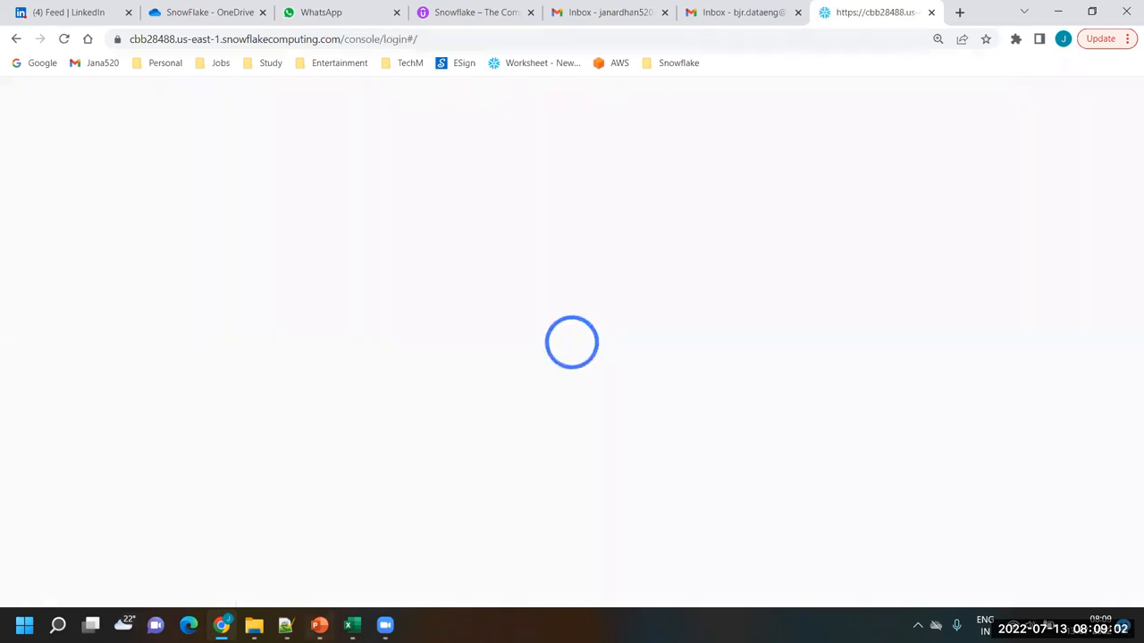
left_click(286, 626)
left_click(471, 301)
scroll(540, 343, "up", 18)
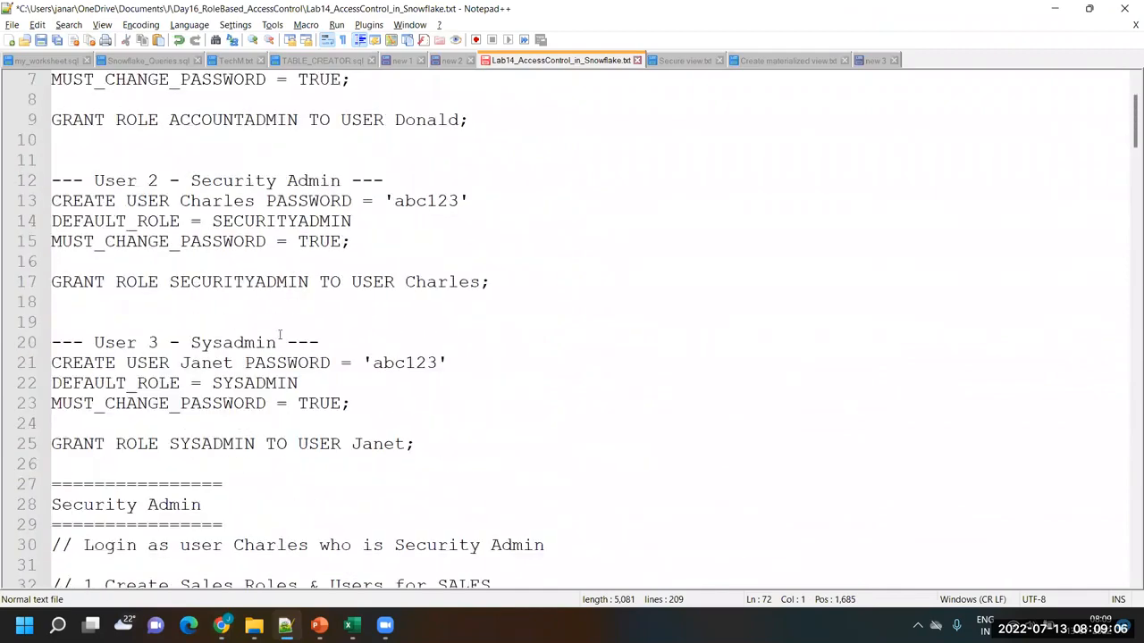
double_click(198, 362)
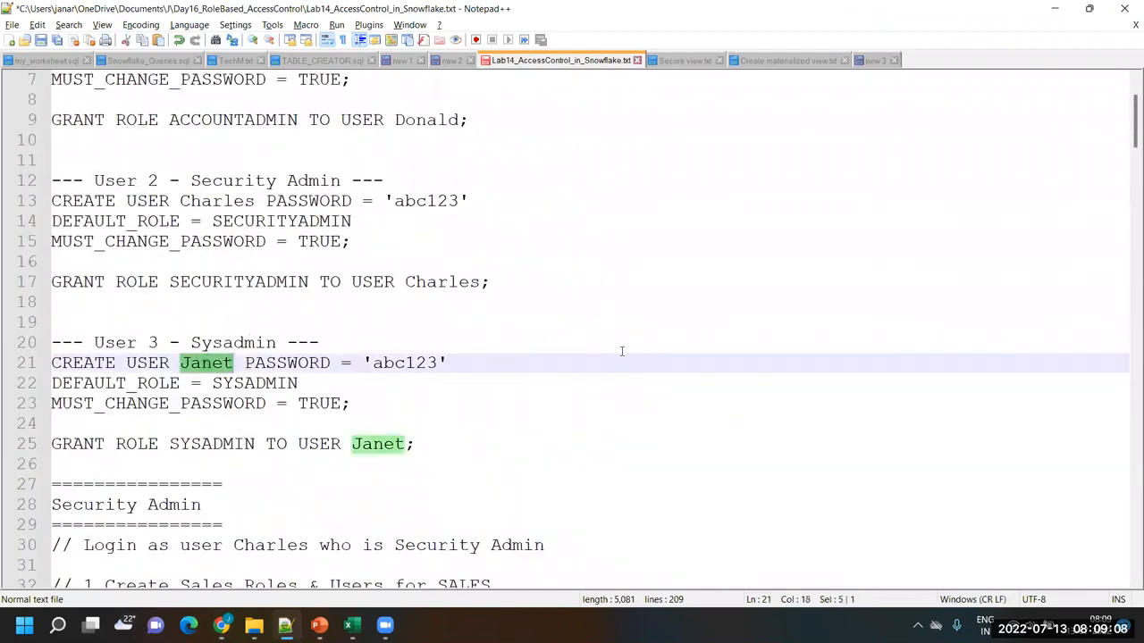
key("alt+Tab")
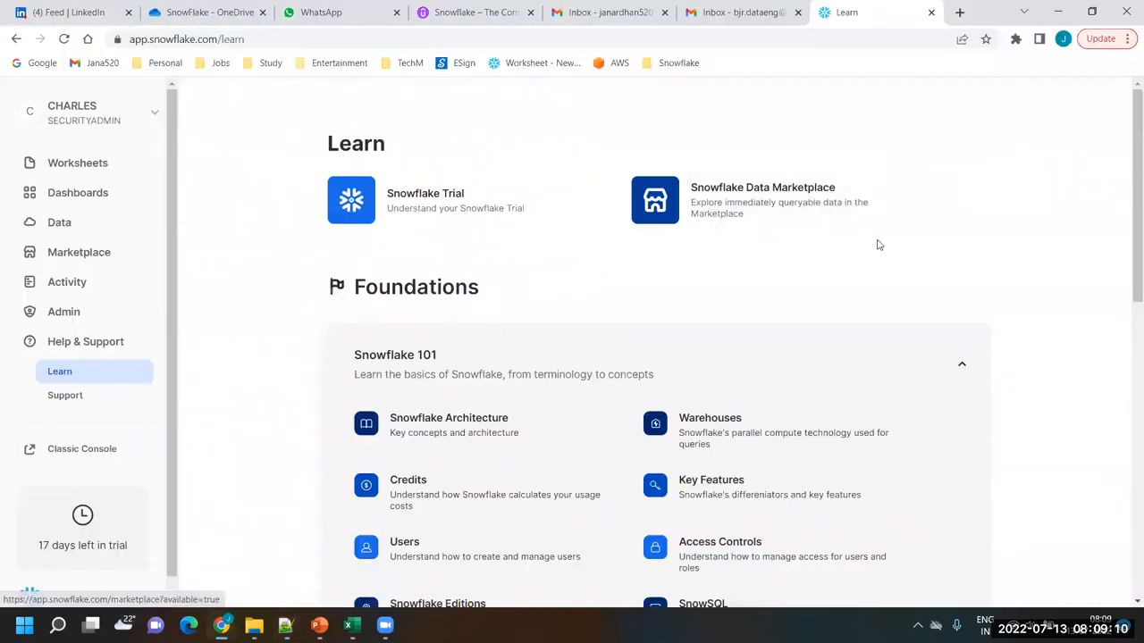
Sign the security admin out of Snowsight and choose the AWS US East (N. Virginia) account to sign into
left_click(151, 116)
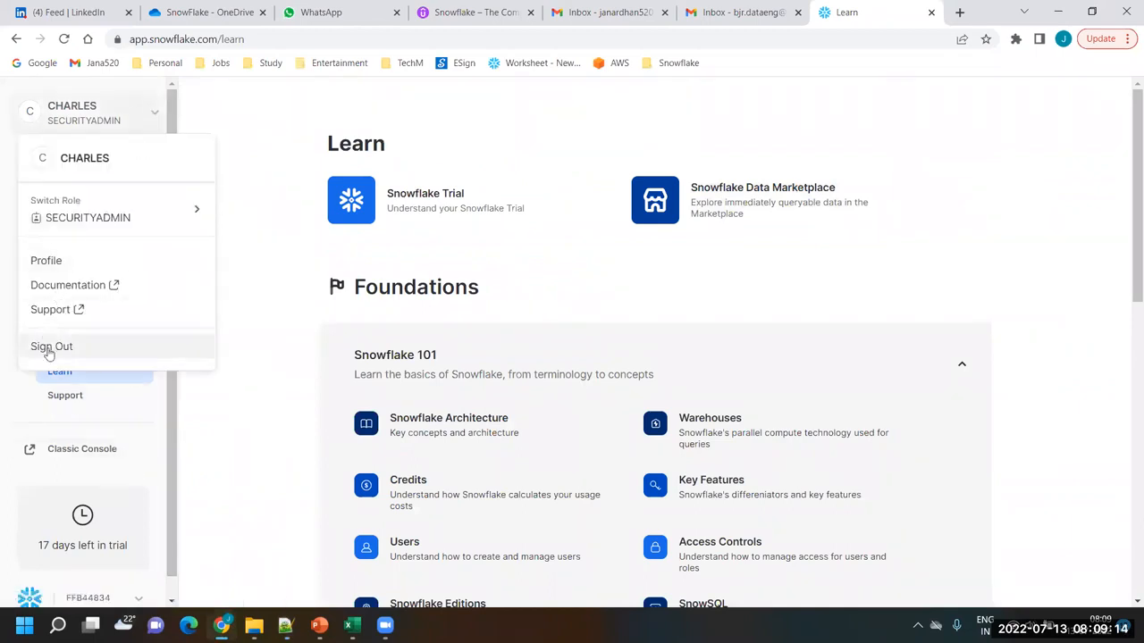
left_click(51, 347)
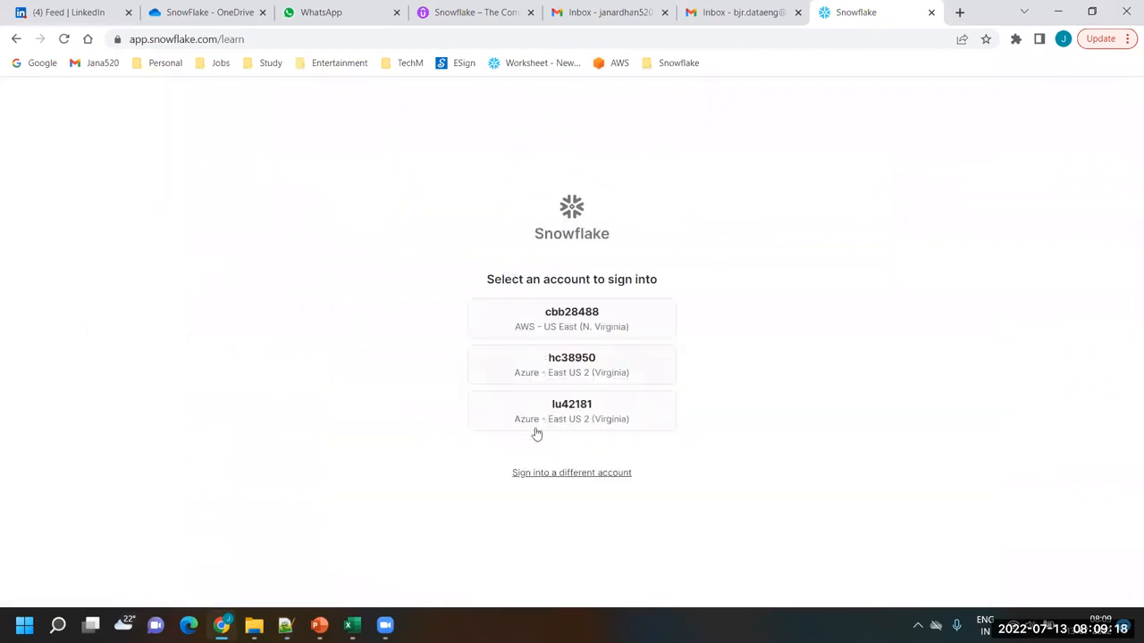
left_click(614, 320)
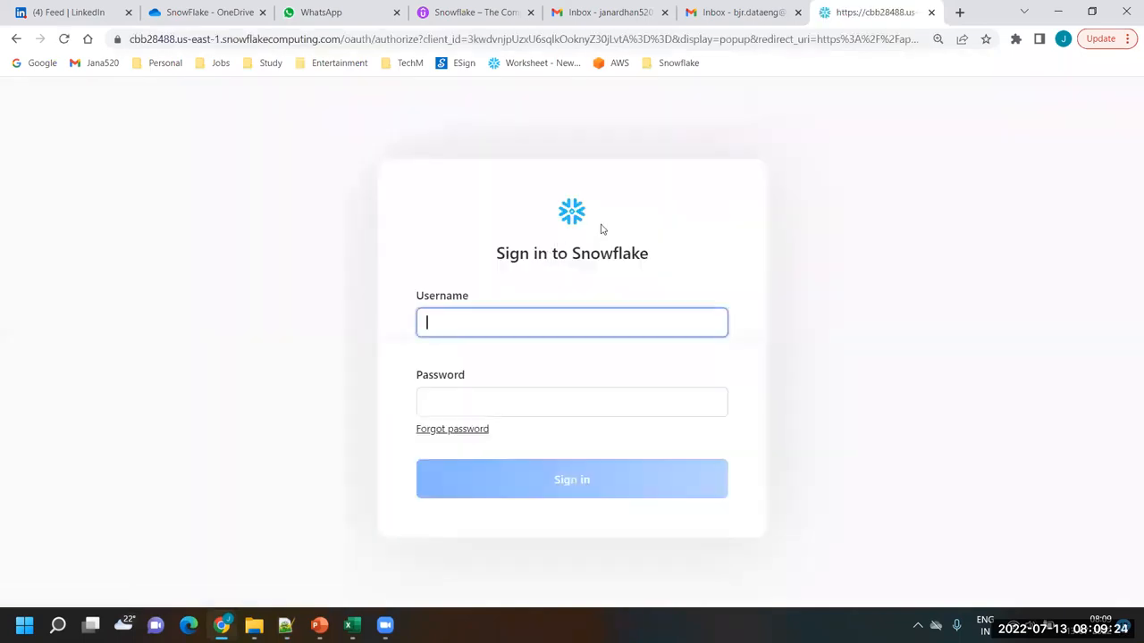
Sign in with the Sysadmin user's username and password, dismissing the browser's password warning and declining to save the password
left_click(563, 326)
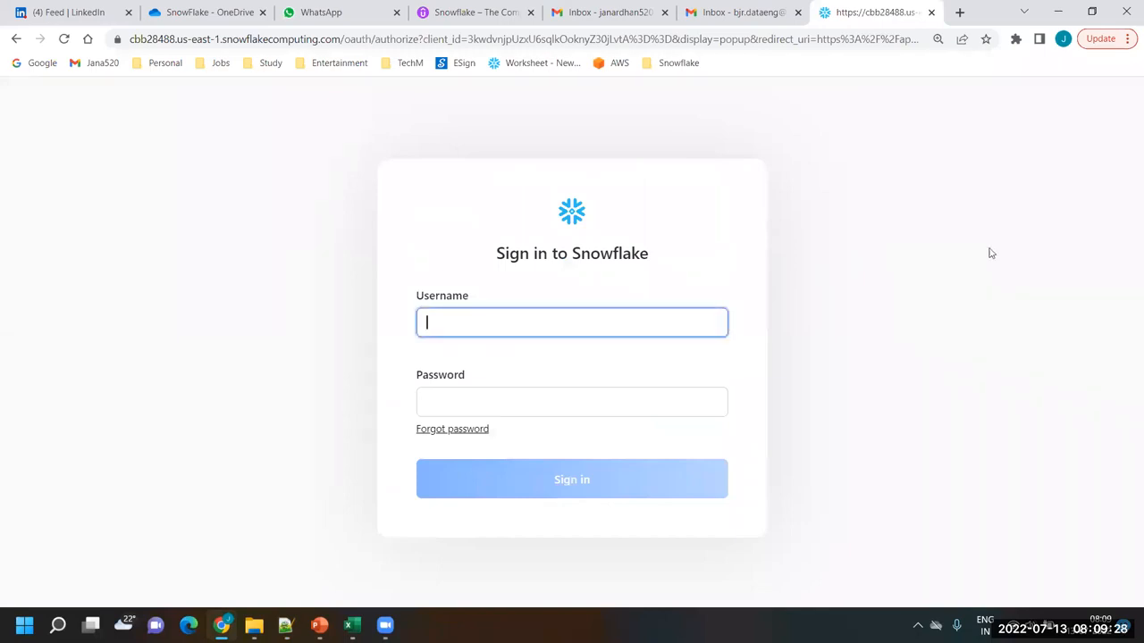
type("Janet")
key("Tab")
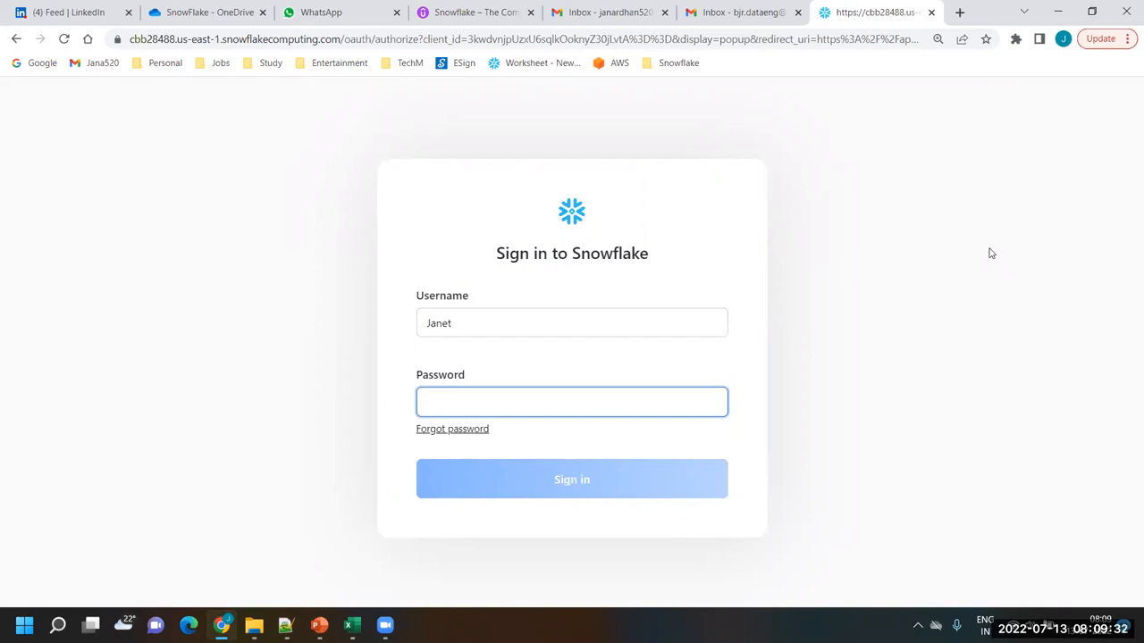
type("••")
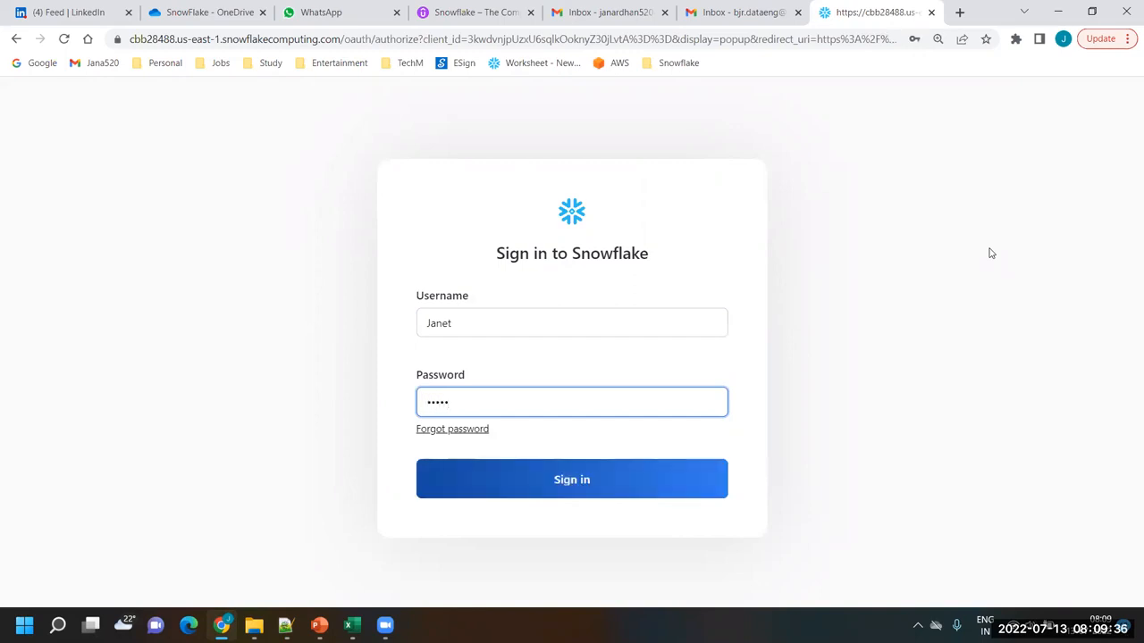
type("••••")
left_click(559, 492)
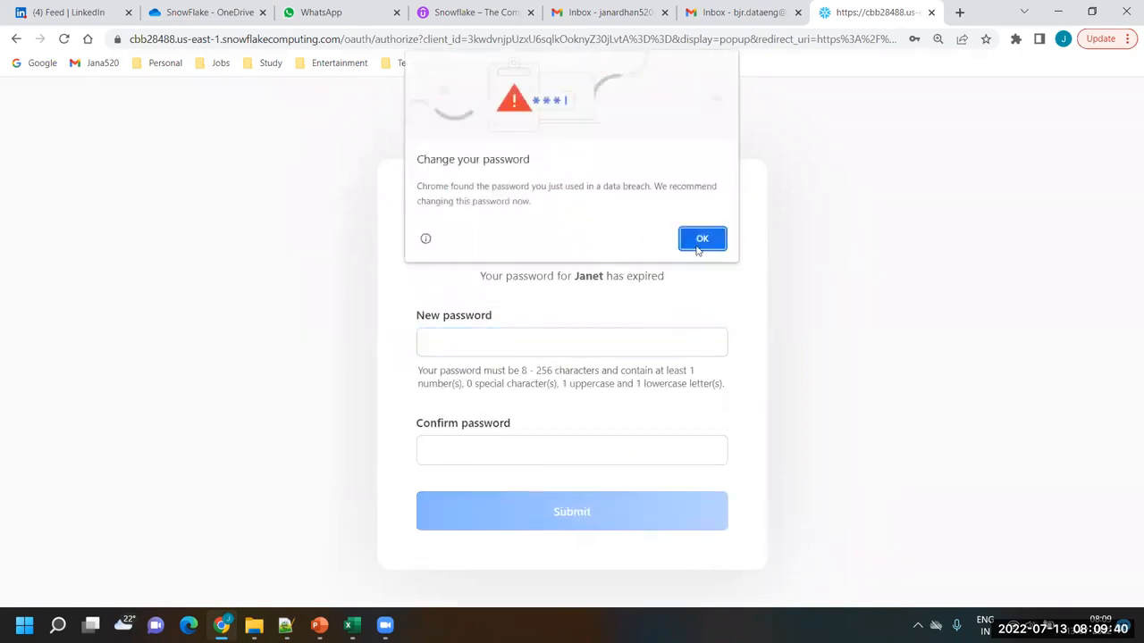
left_click(717, 247)
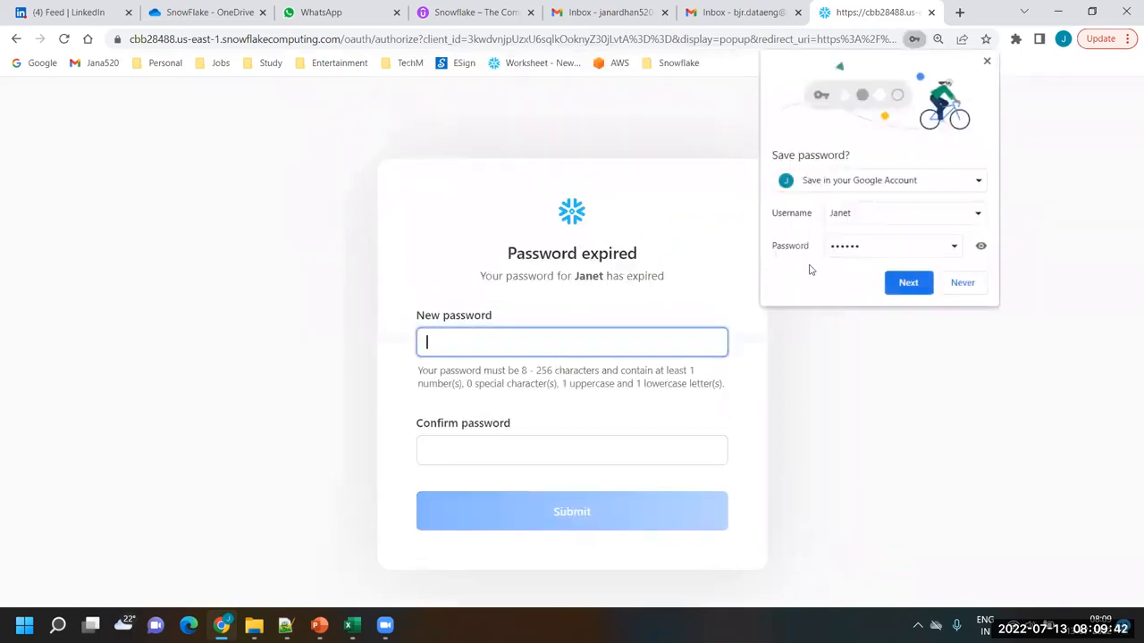
left_click(969, 283)
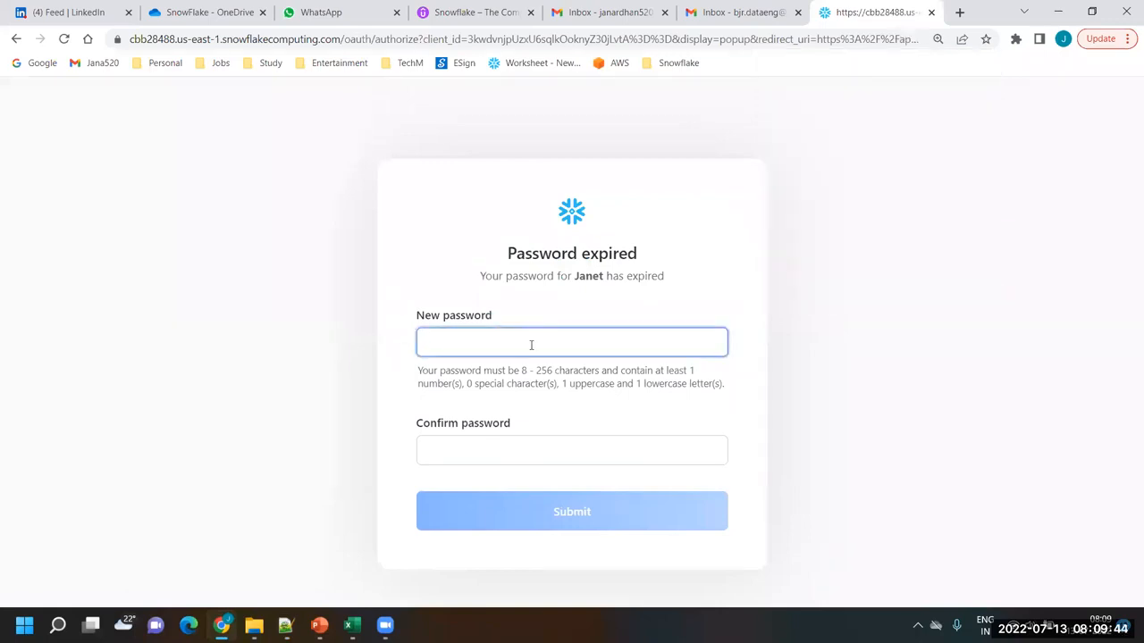
Enter a new password for the Sysadmin user and repeat it in the confirmation field
left_click(531, 342)
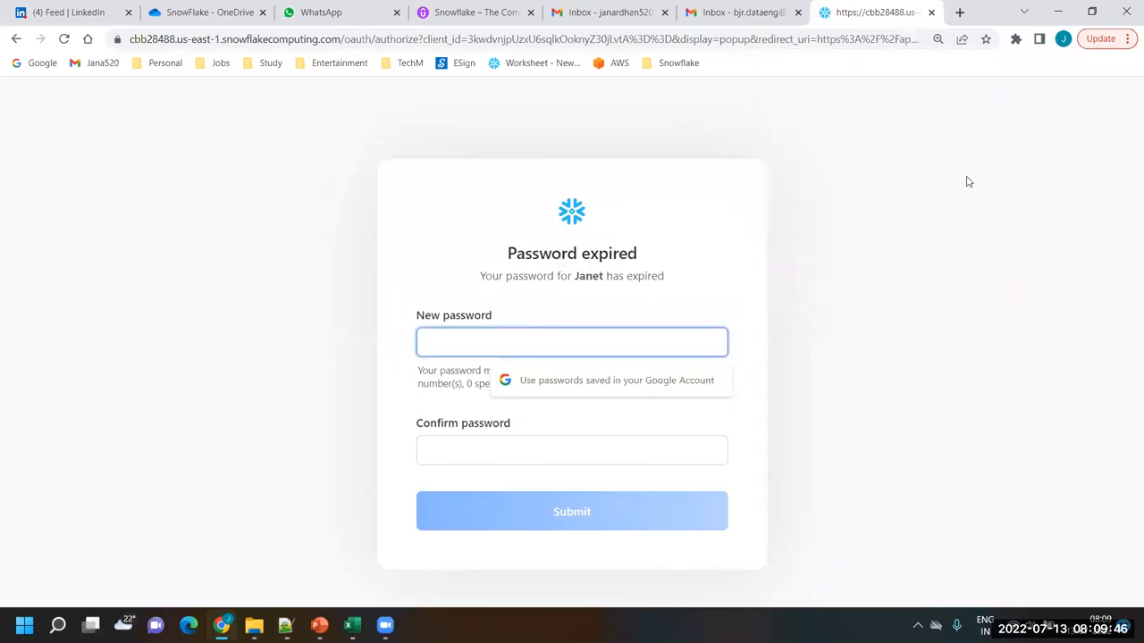
type("•")
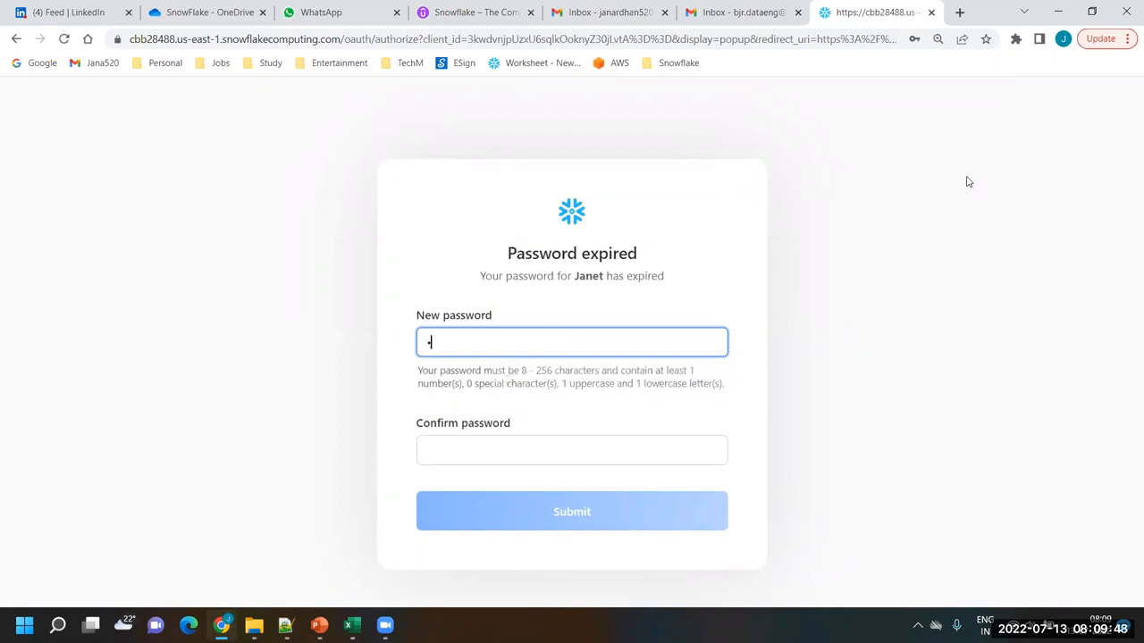
type("••••")
key("BackSpace")
type("11")
key("Tab")
type("•")
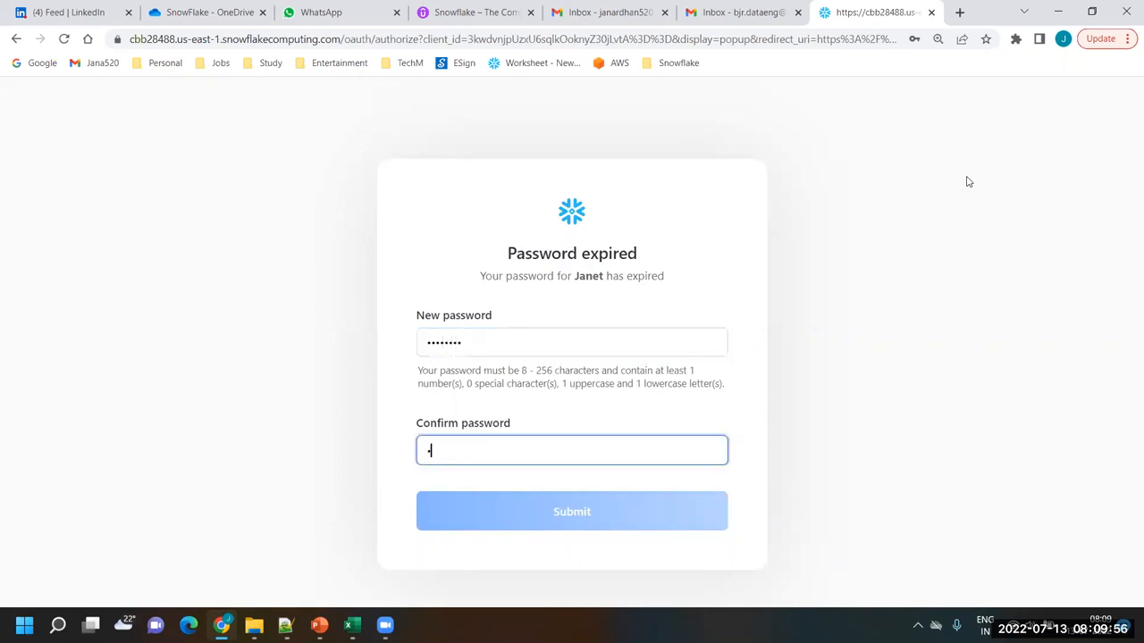
type("•••••")
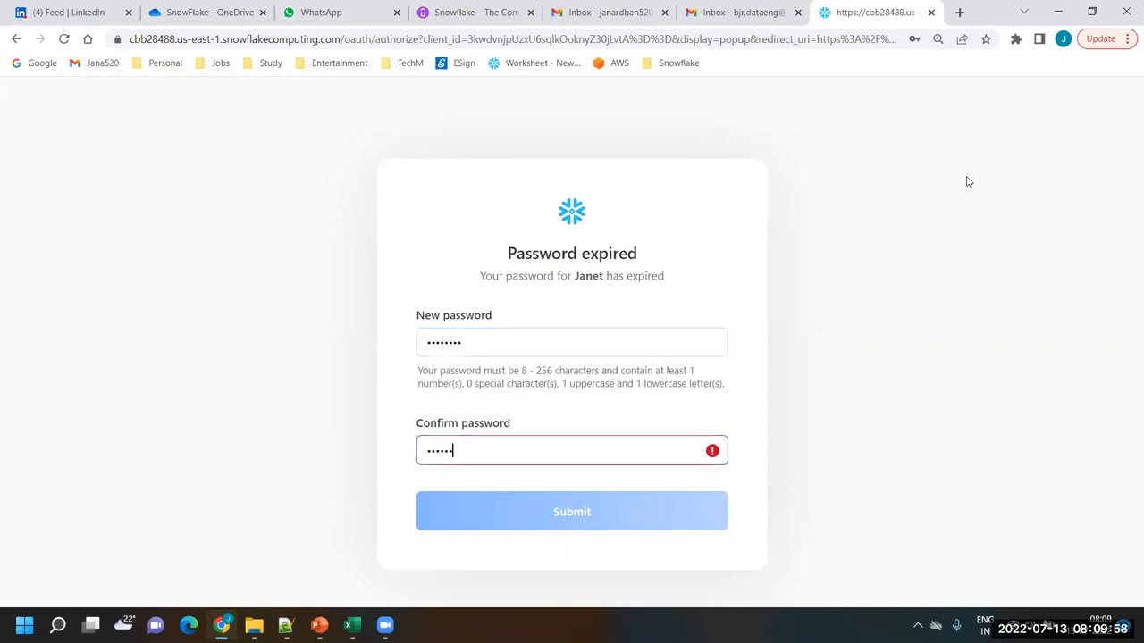
type("•")
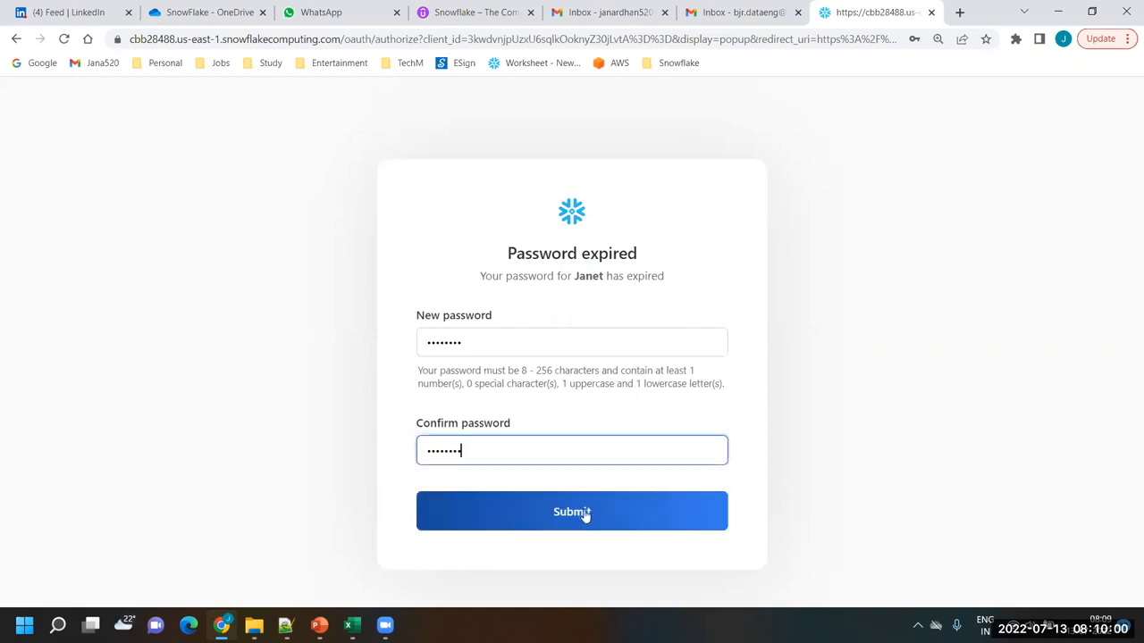